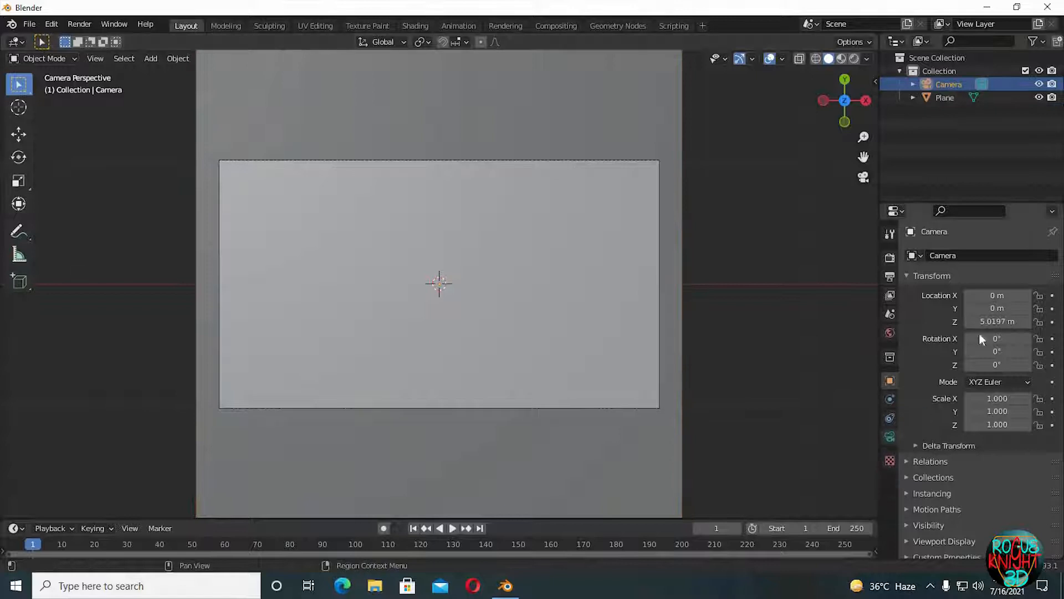
- Set the camera's focal length to 70 mm
click(890, 436)
click(992, 317)
key(ctrl+a)
text(70)
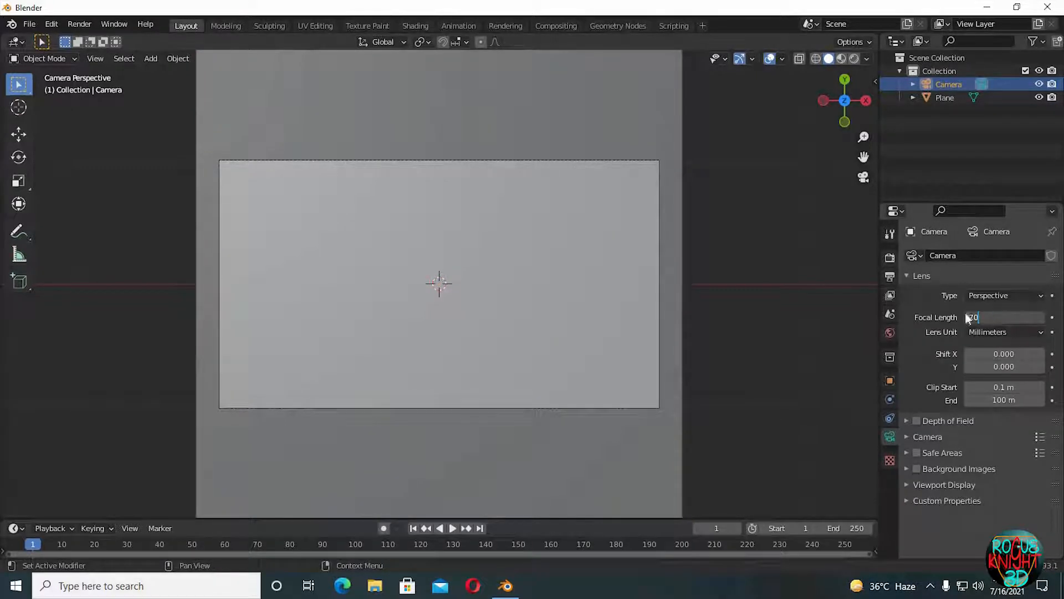
key(Return)
- Move the camera about 2.5 m back along its local Z axis so the plane's width just exceeds the frame
key(g)
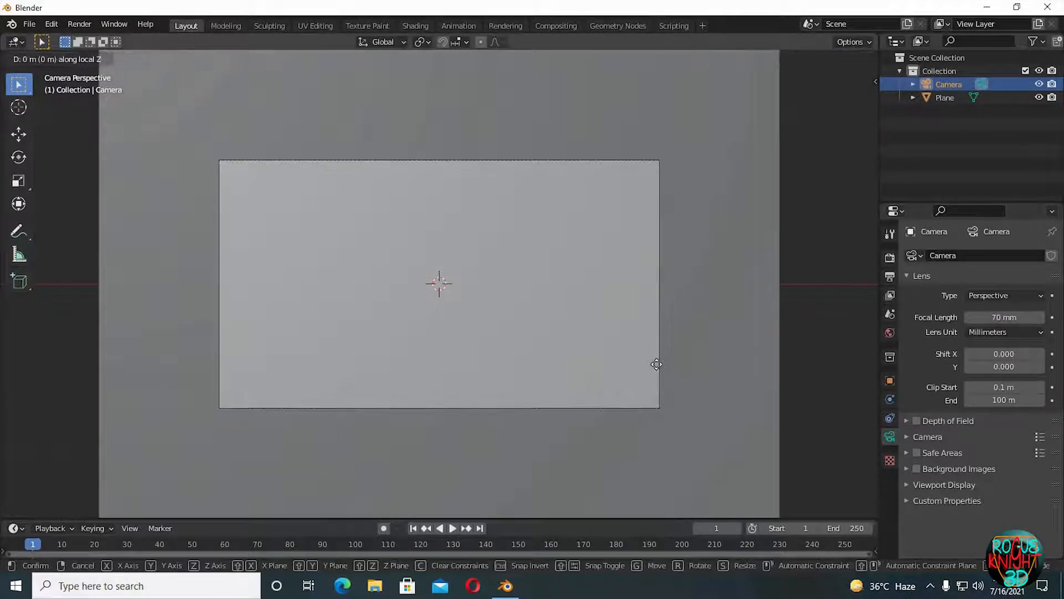
key(z)
key(z)
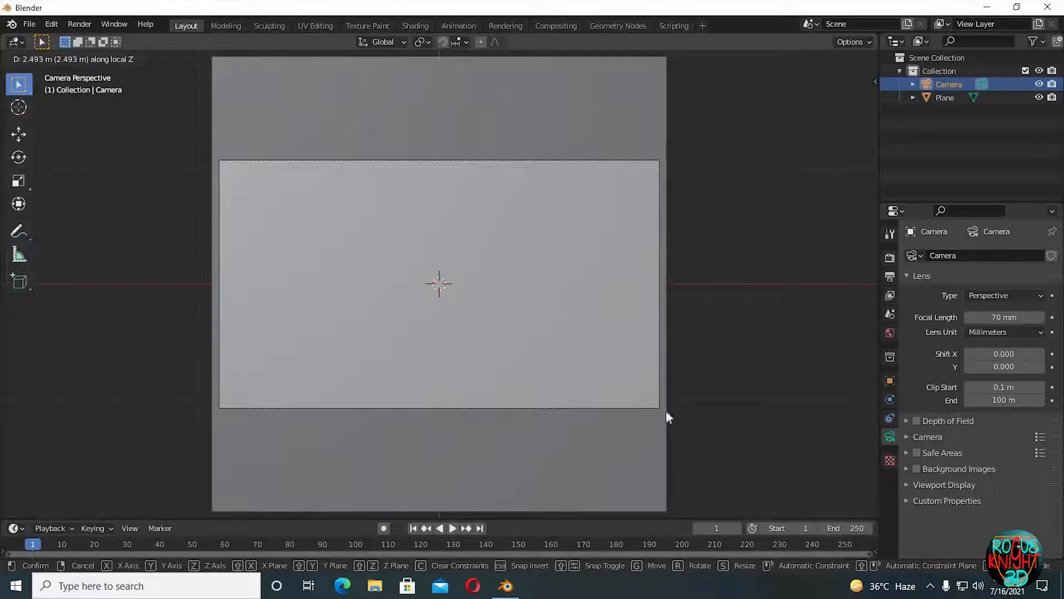
- Scale the plane down along the Y axis until it extends only slightly above and below the camera frame
click(541, 169)
click(773, 210)
key(s)
key(y)
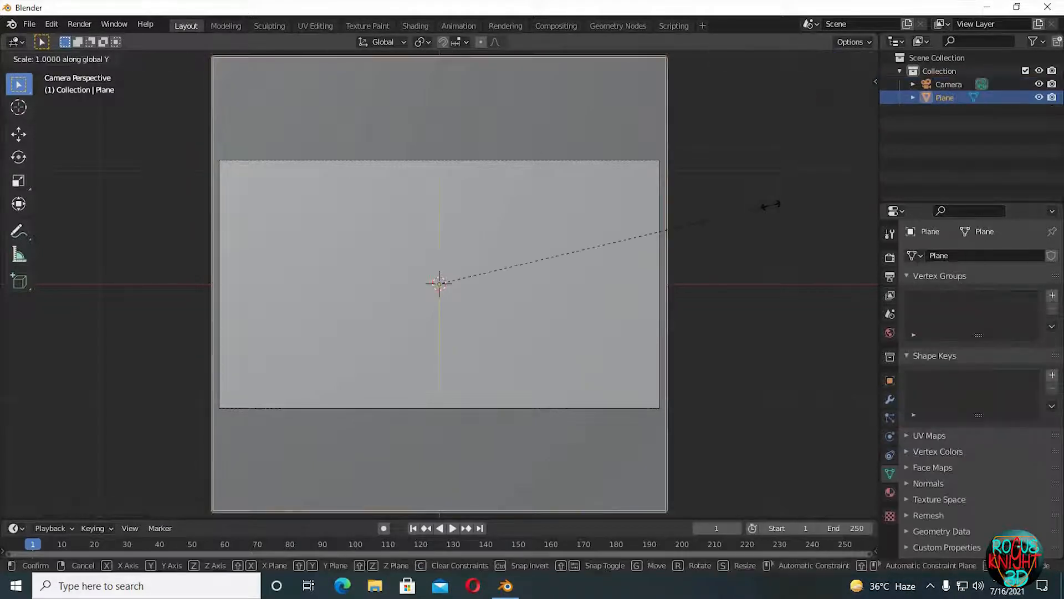
click(652, 219)
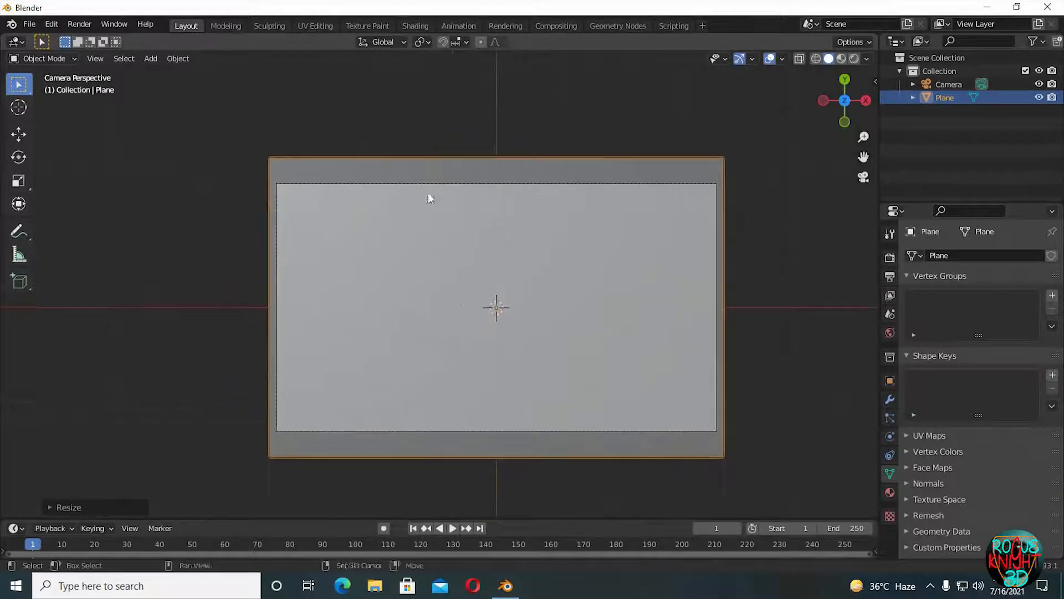
- Switch to the Shading workspace in camera view and create a new material for the plane
click(413, 27)
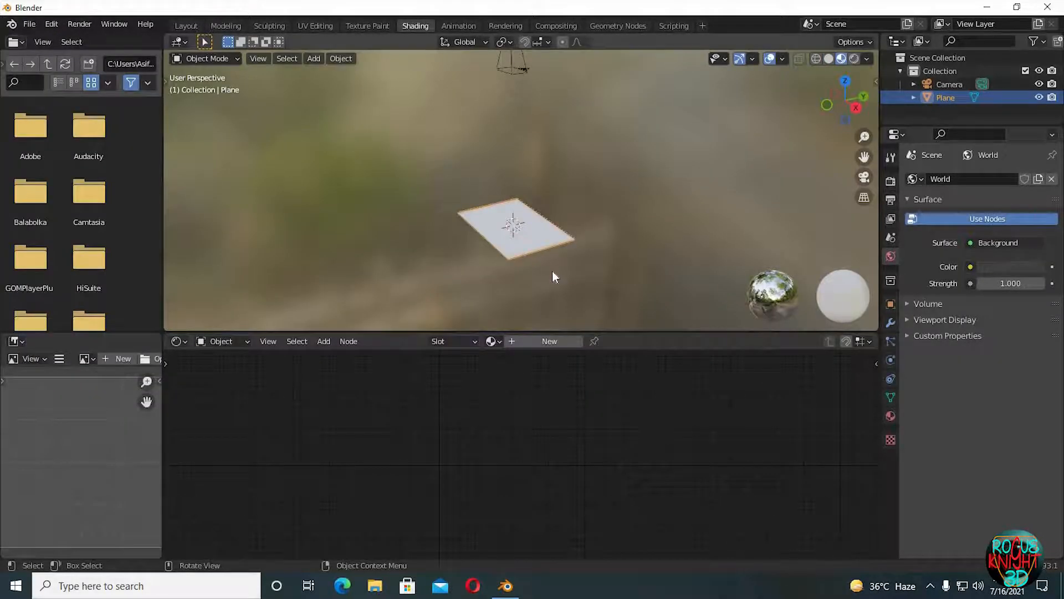
key(KP_7)
key(KP_0)
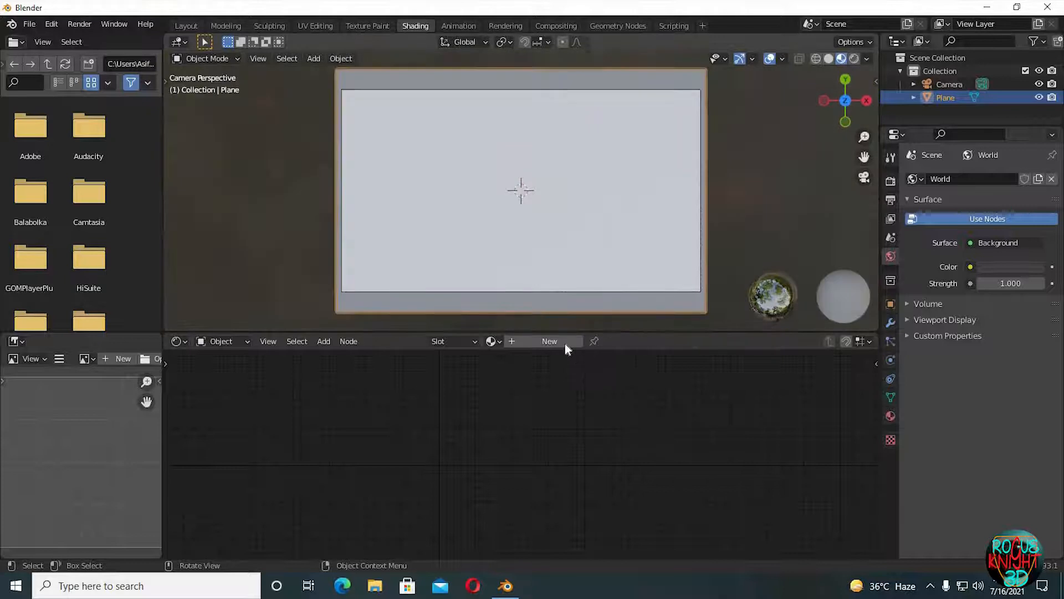
click(564, 343)
middle_drag(594, 387, 756, 429)
scroll(480, 411, up, 4)
middle_drag(475, 407, 331, 422)
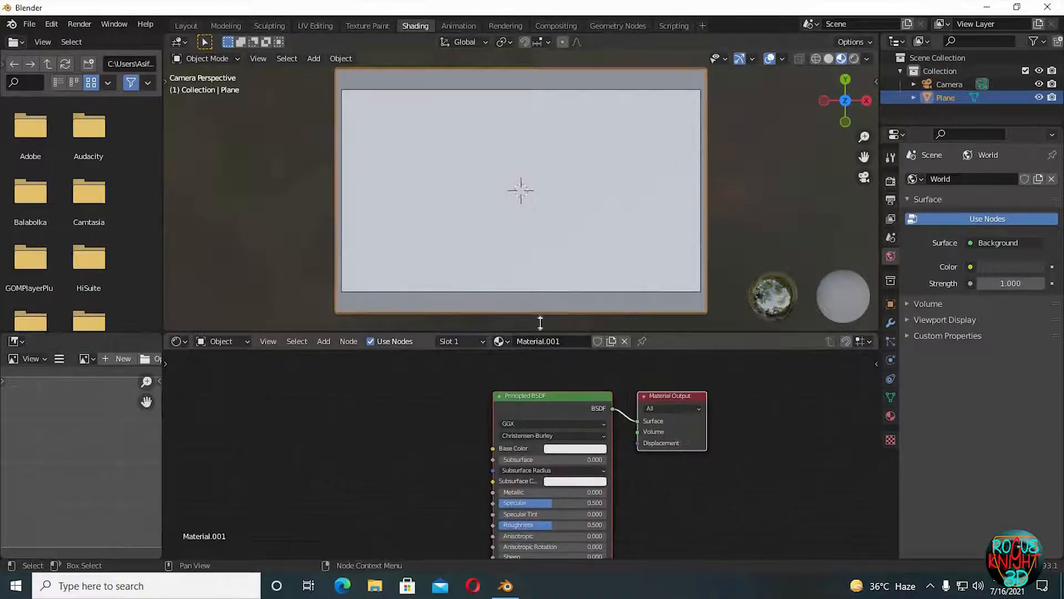
mouse_move(541, 323)
mouse_down()
mouse_move(551, 291)
mouse_move(548, 314)
mouse_up()
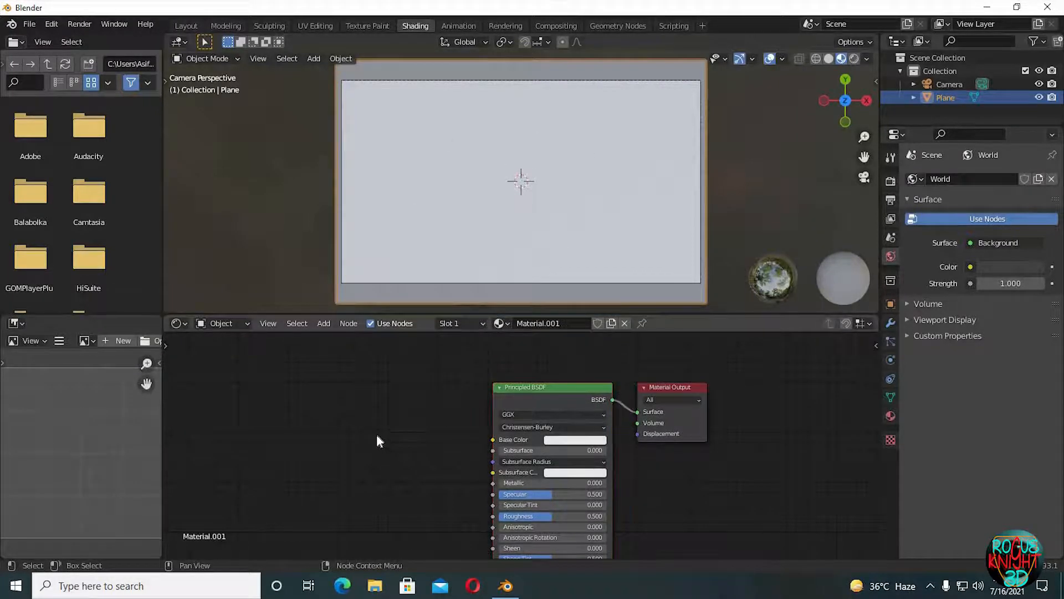
- Add a Gradient Texture node and connect its Color output to the Principled BSDF's Base Color
key(shift+a)
text(grad)
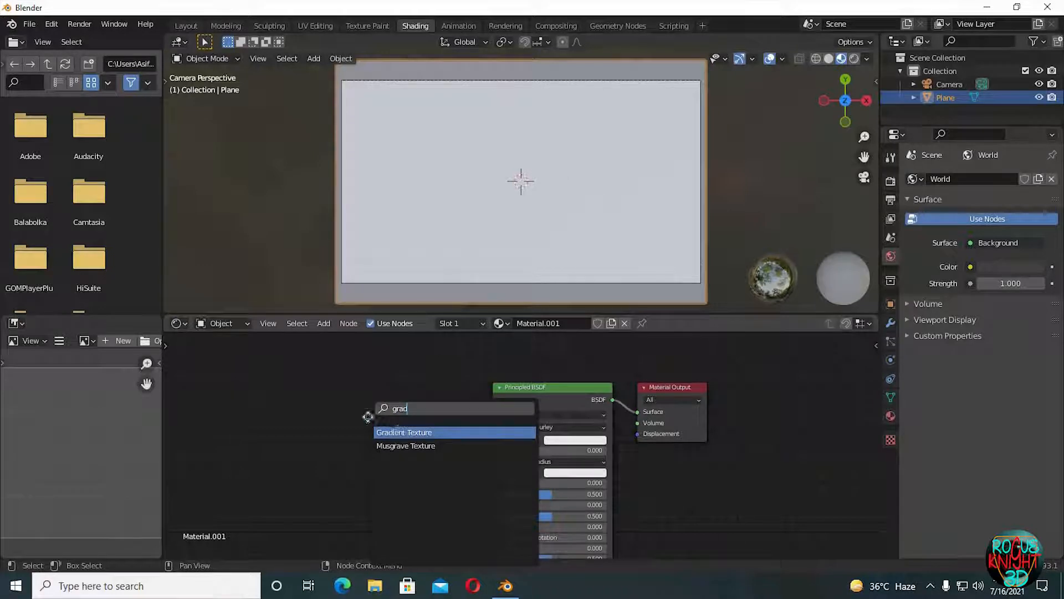
key(Return)
click(335, 392)
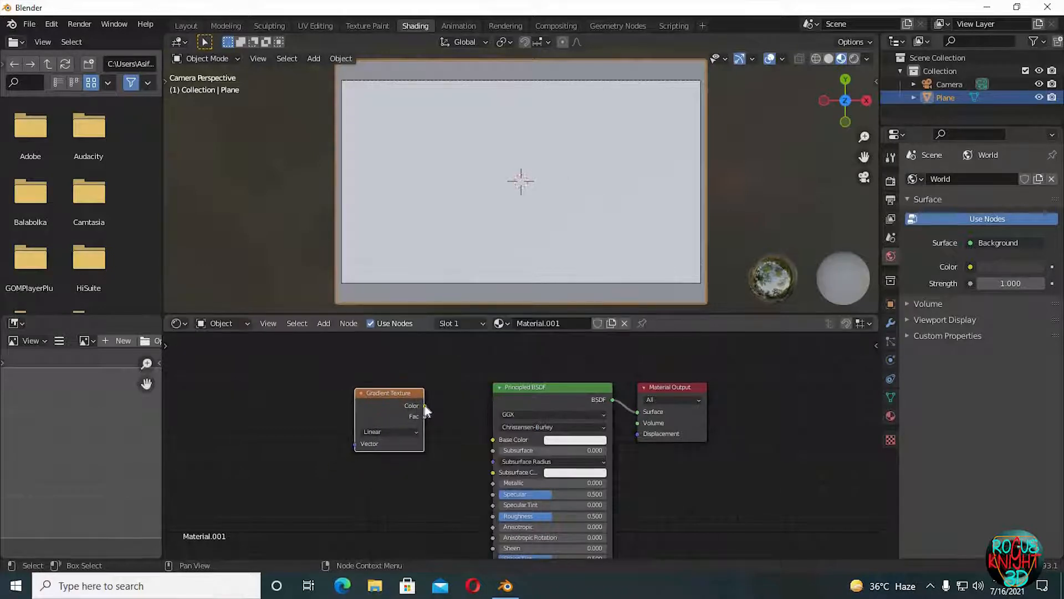
drag(425, 405, 496, 439)
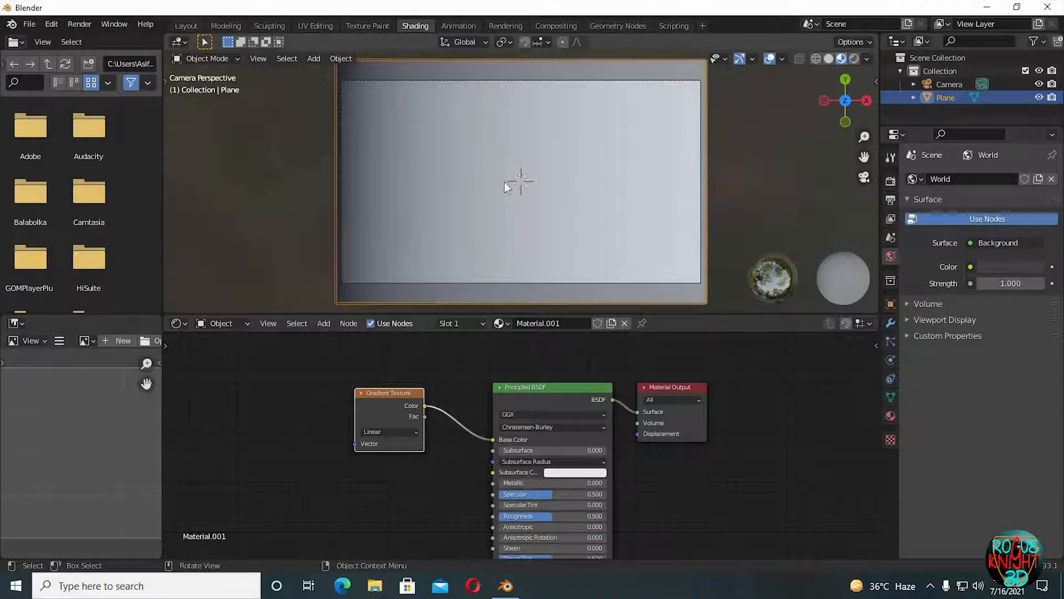
- Try the Spherical gradient type, then set the Gradient Texture to Quadratic Sphere
scroll(423, 474, up, 4)
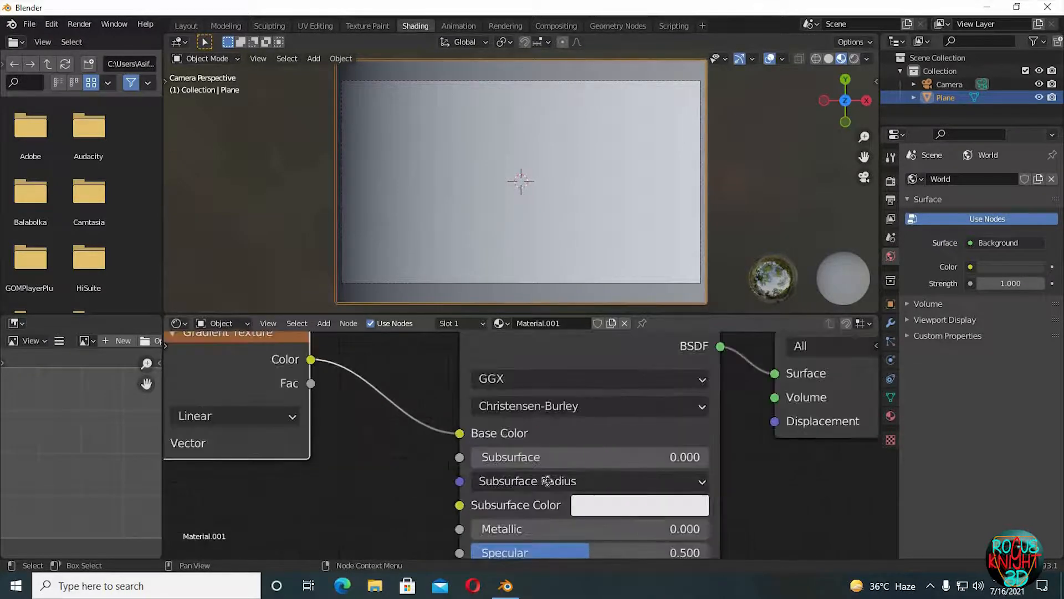
click(470, 424)
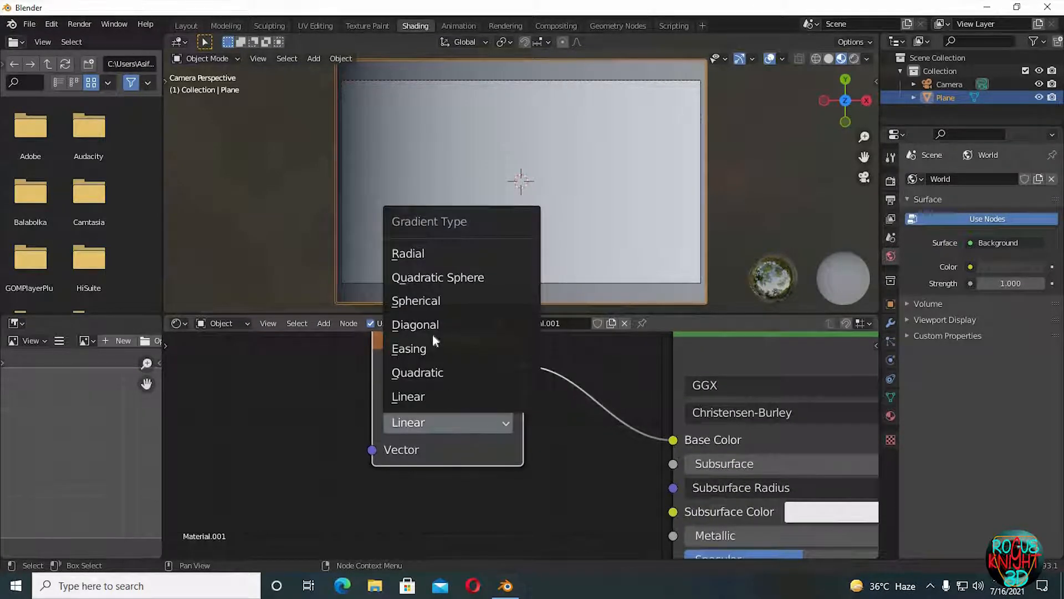
click(431, 301)
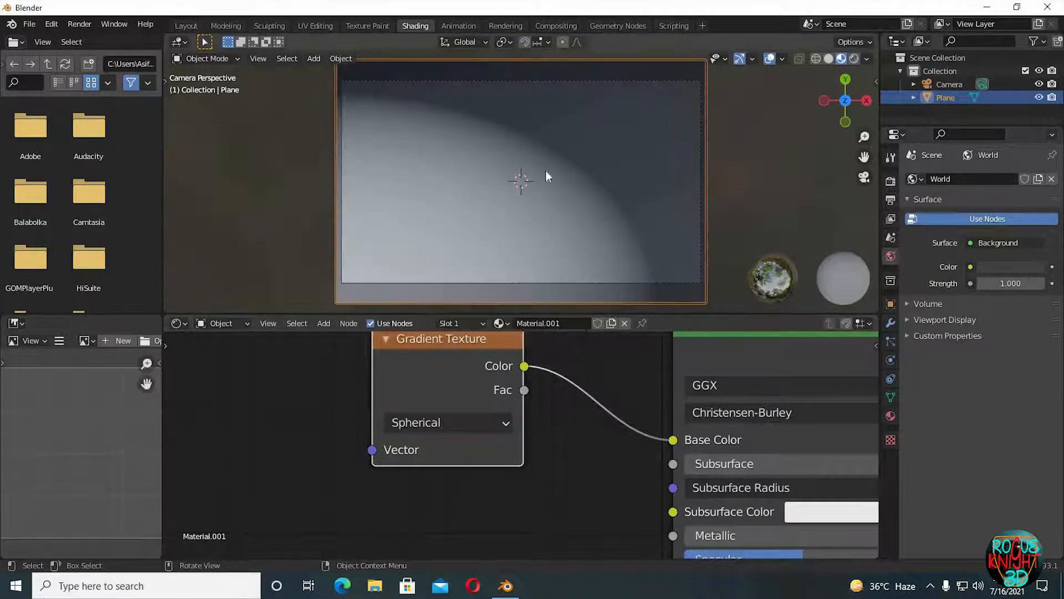
click(450, 428)
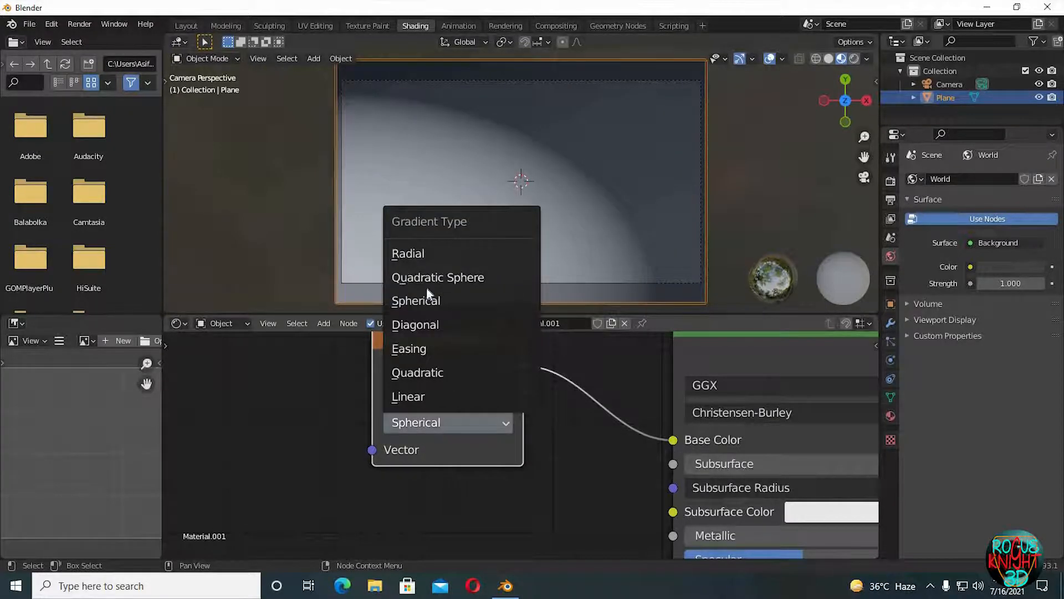
click(426, 280)
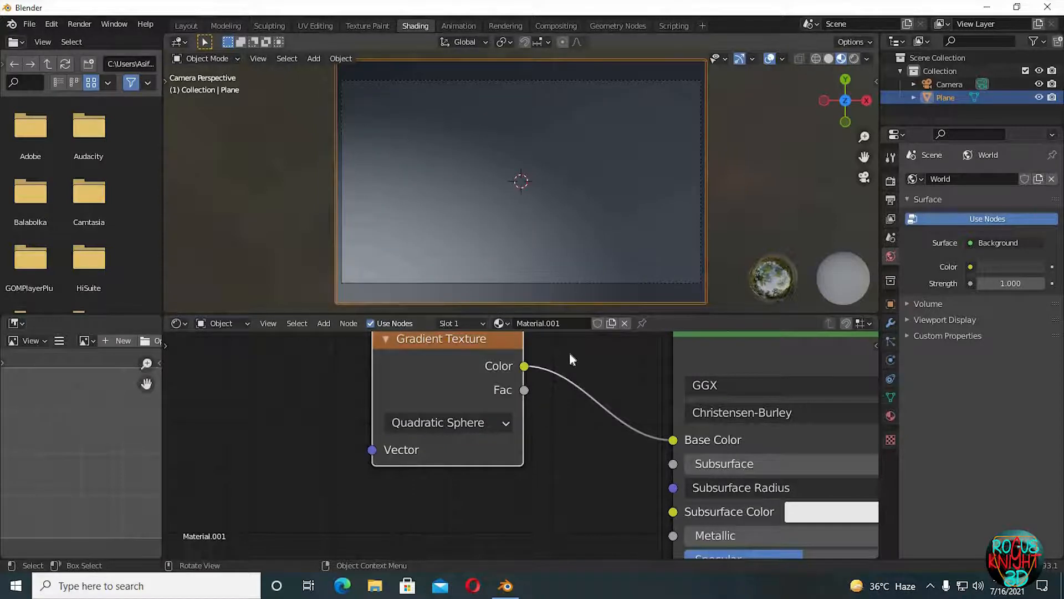
- Add Mapping and Texture Coordinate nodes in front of the Gradient Texture with Node Wrangler
scroll(592, 449, down, 3)
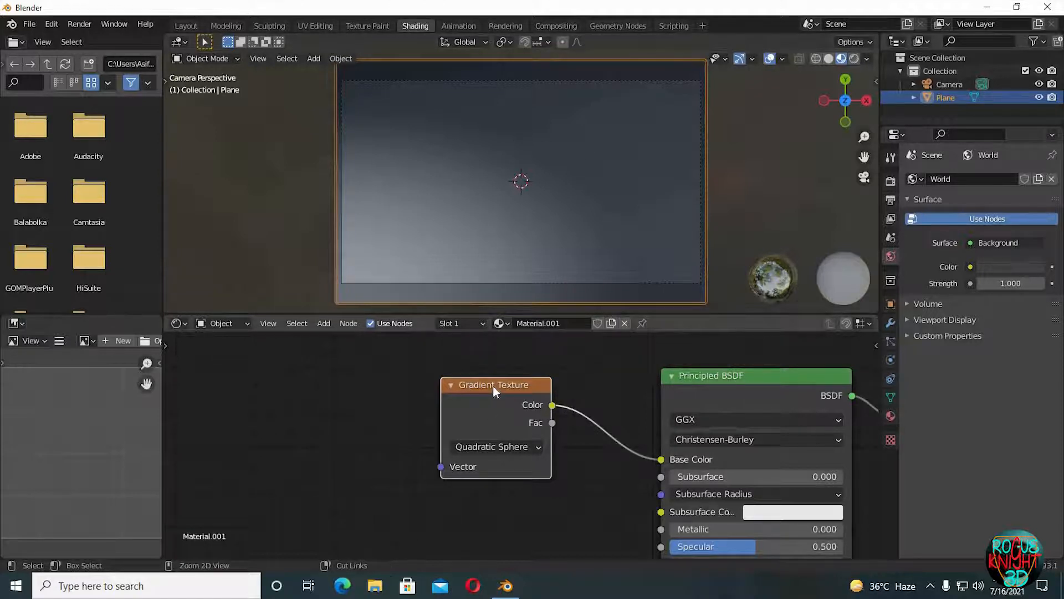
key(ctrl+t)
scroll(398, 383, down, 2)
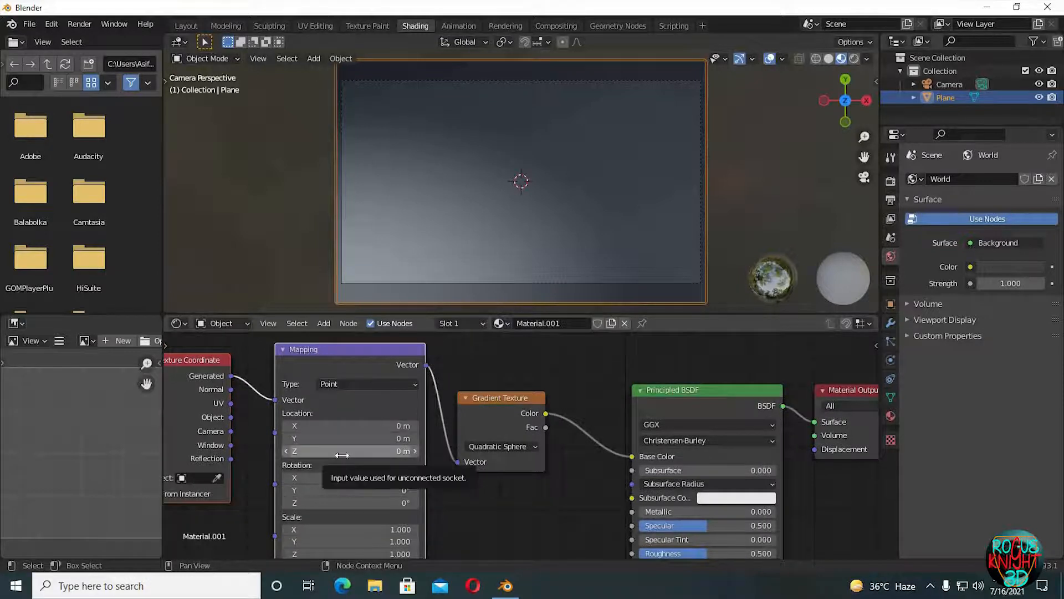
- Check in the add-on preferences whether Node Wrangler is enabled
click(51, 24)
click(97, 219)
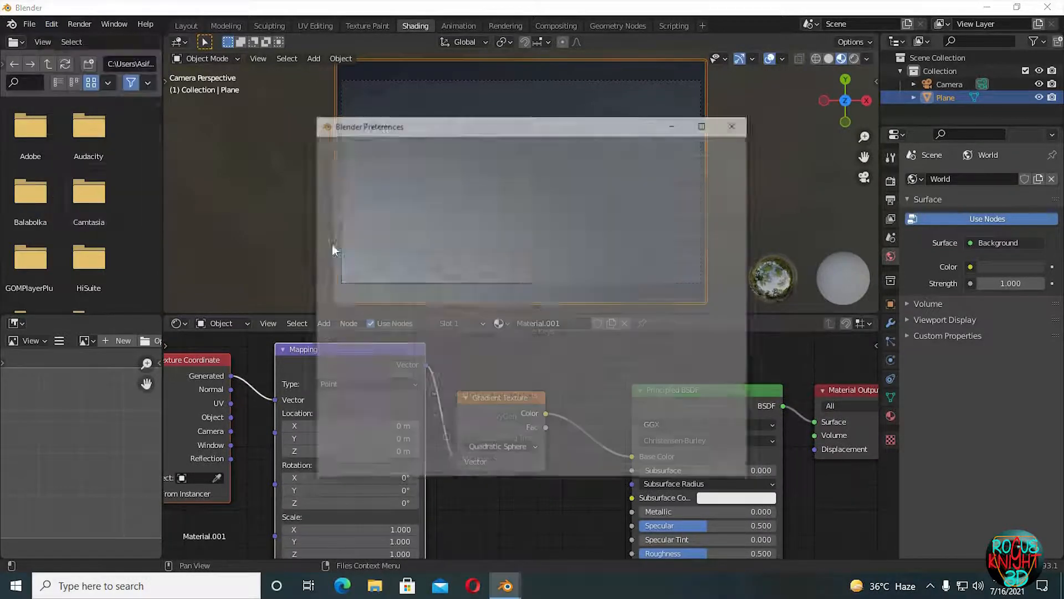
click(703, 160)
text(node wra)
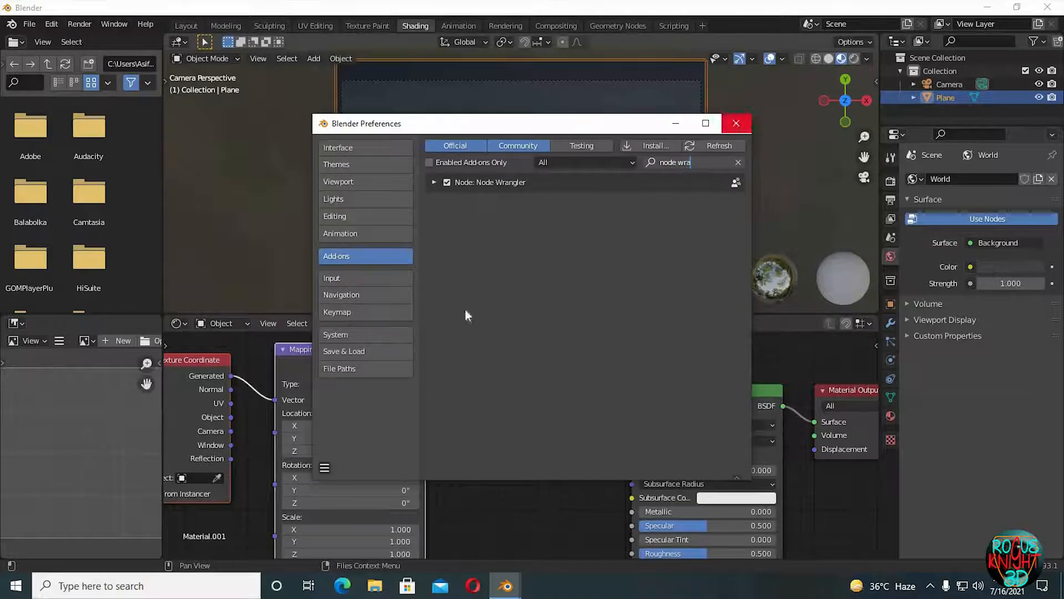
click(736, 123)
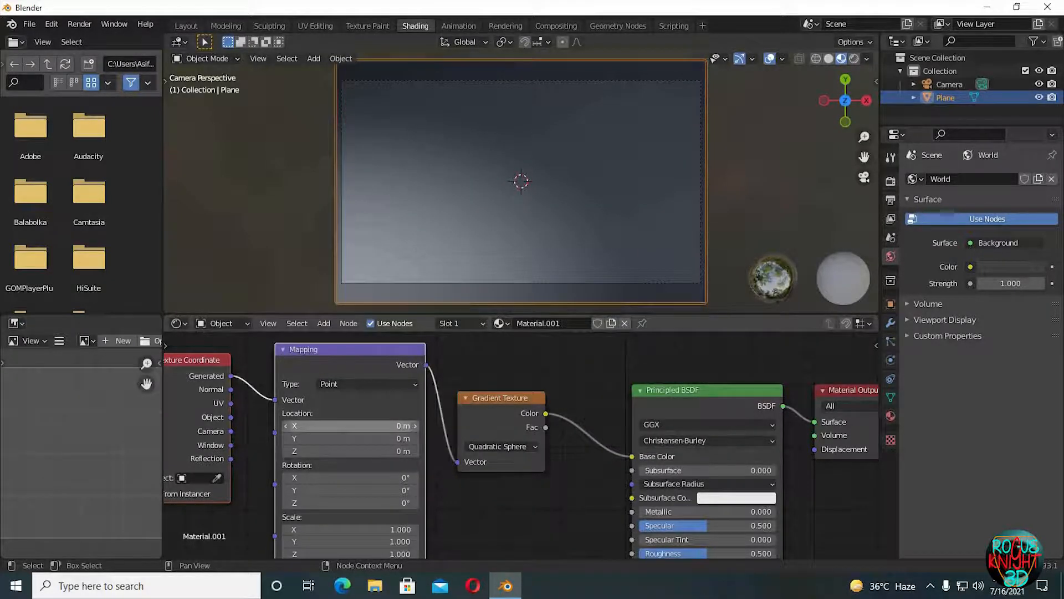
- Feed the Texture Coordinate's Object output into the Mapping node's Vector and set its X, Y and Z scale to 1.12
mouse_move(334, 429)
mouse_down()
mouse_move(304, 429)
mouse_move(336, 429)
mouse_up()
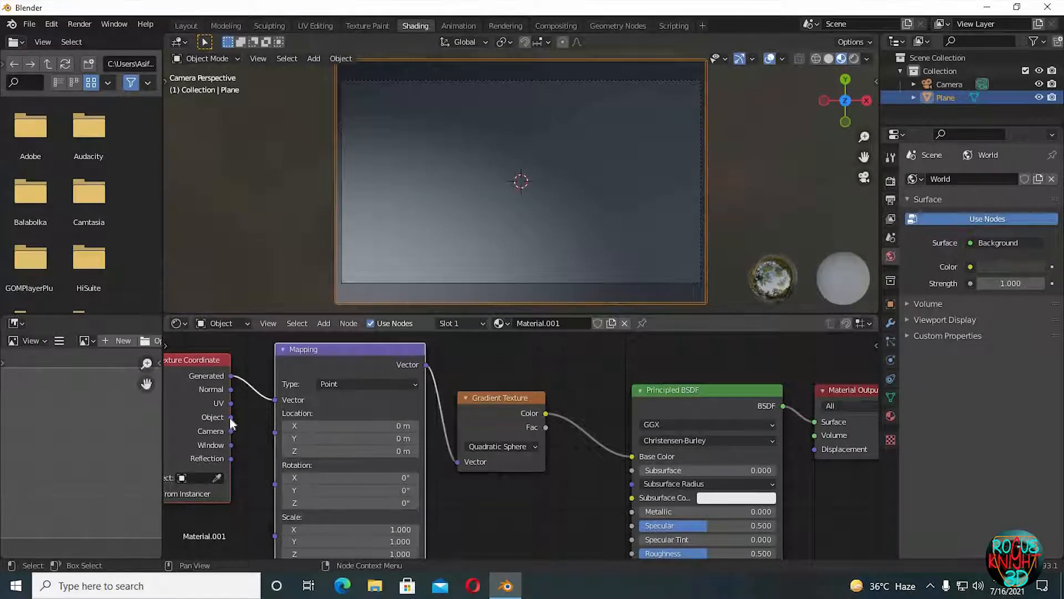
drag(231, 417, 277, 399)
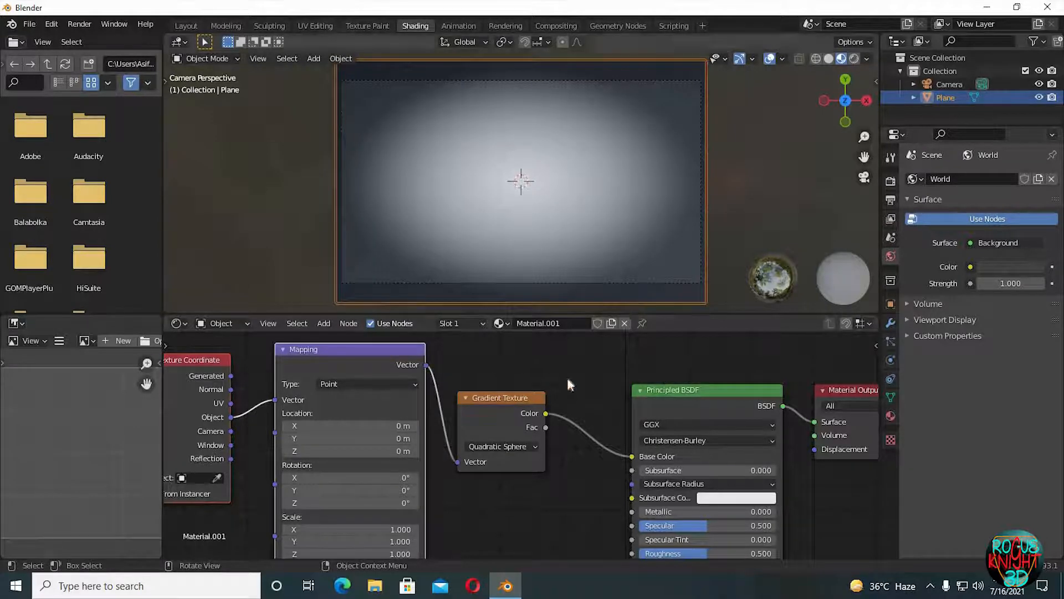
scroll(547, 542, up, 4)
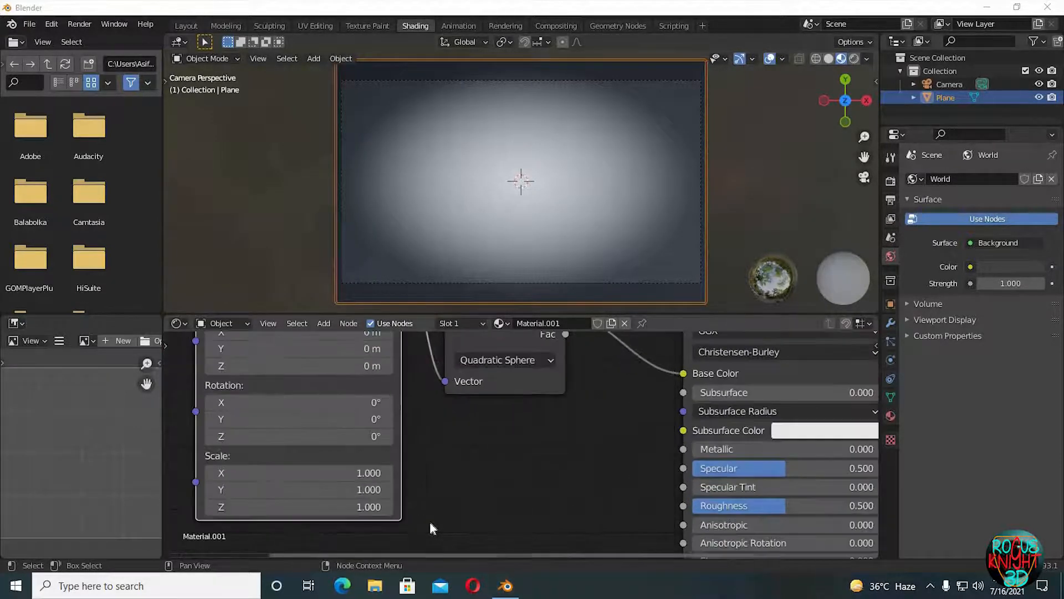
middle_drag(479, 490, 615, 479)
drag(473, 470, 460, 511)
text(1.1)
key(Return)
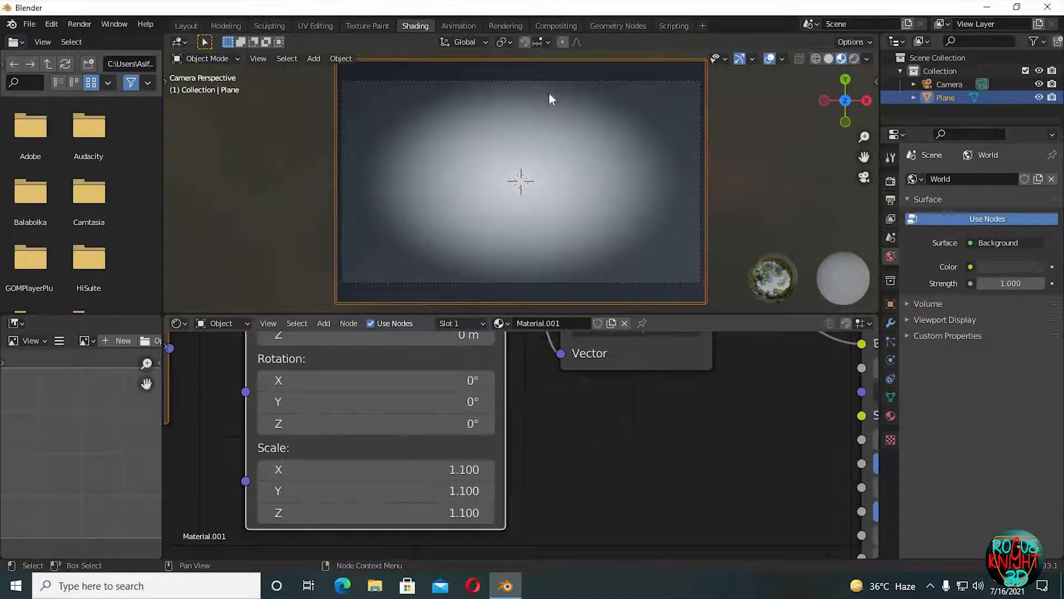
drag(458, 470, 455, 512)
text(1.12)
key(Return)
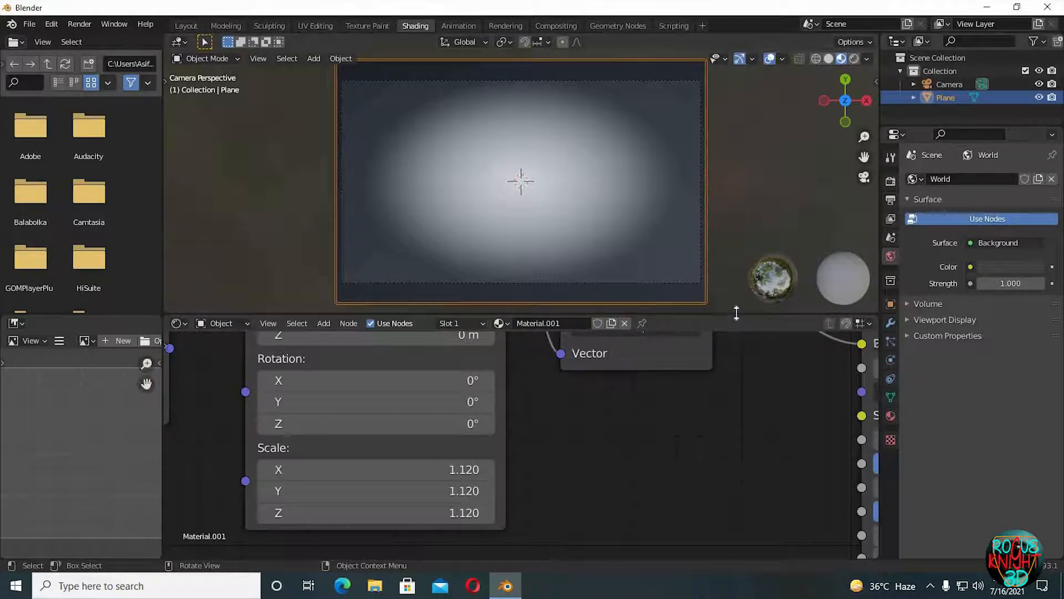
- Return to the Layout workspace and display the viewport in Material Preview shading
click(187, 26)
click(841, 59)
scroll(505, 301, up, 1)
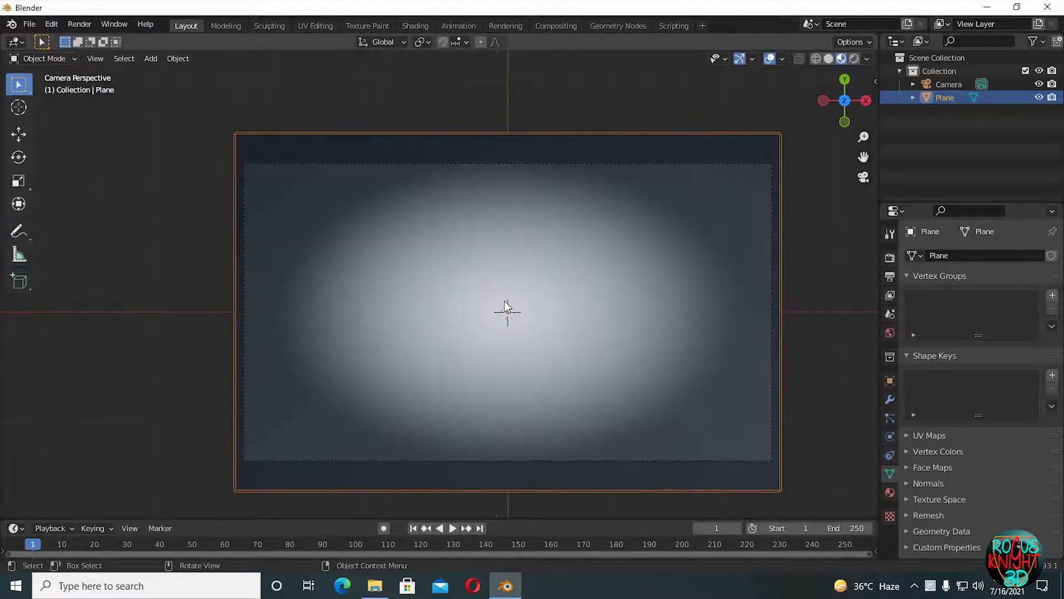
- Find the Images as Planes option for adding objects and search the add-on preferences for "images"
key(shift+a)
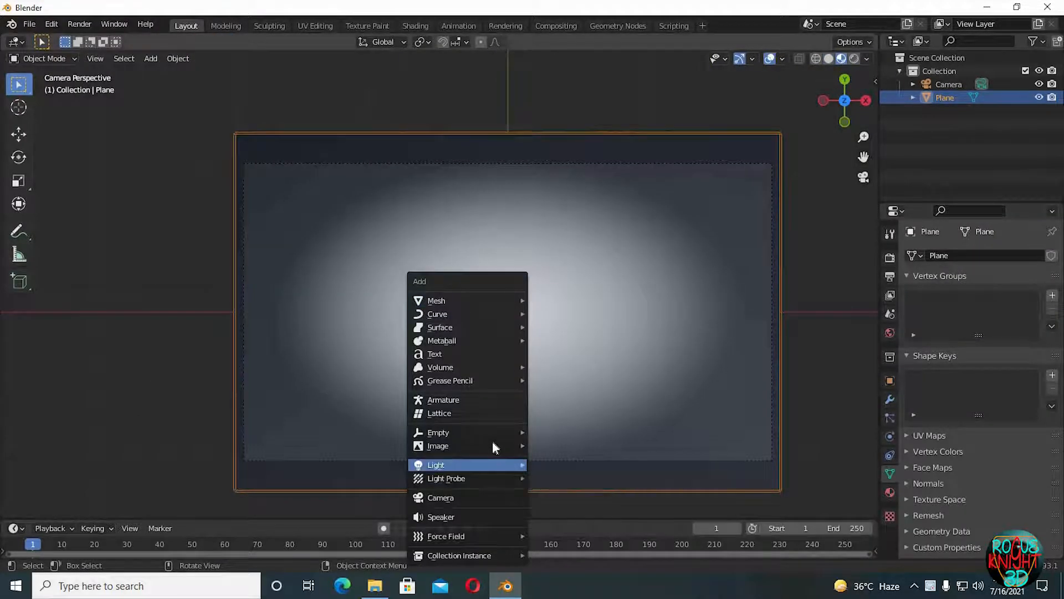
mouse_move(492, 443)
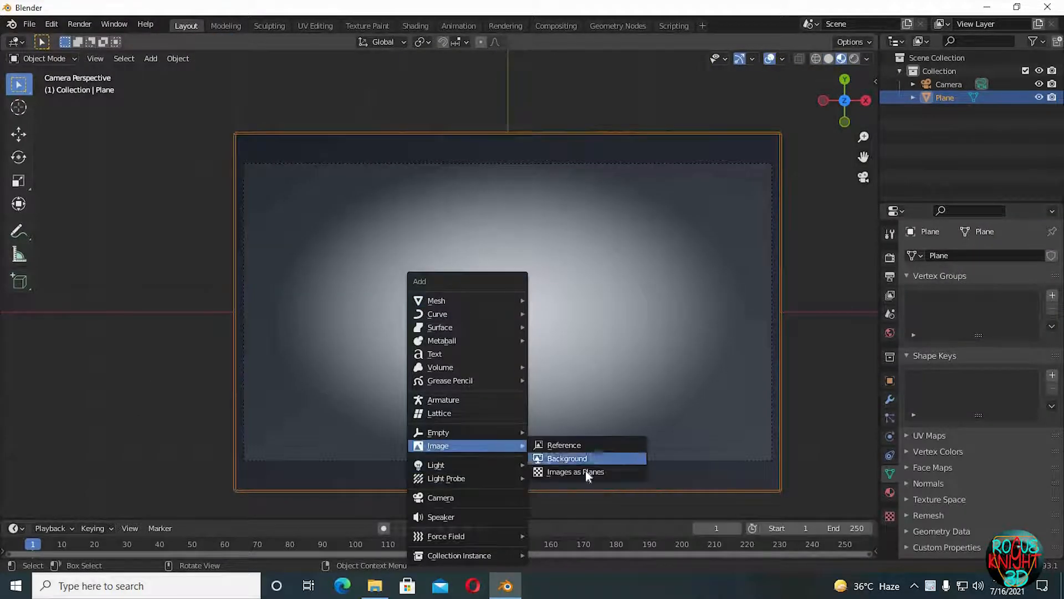
click(51, 24)
click(72, 215)
click(690, 161)
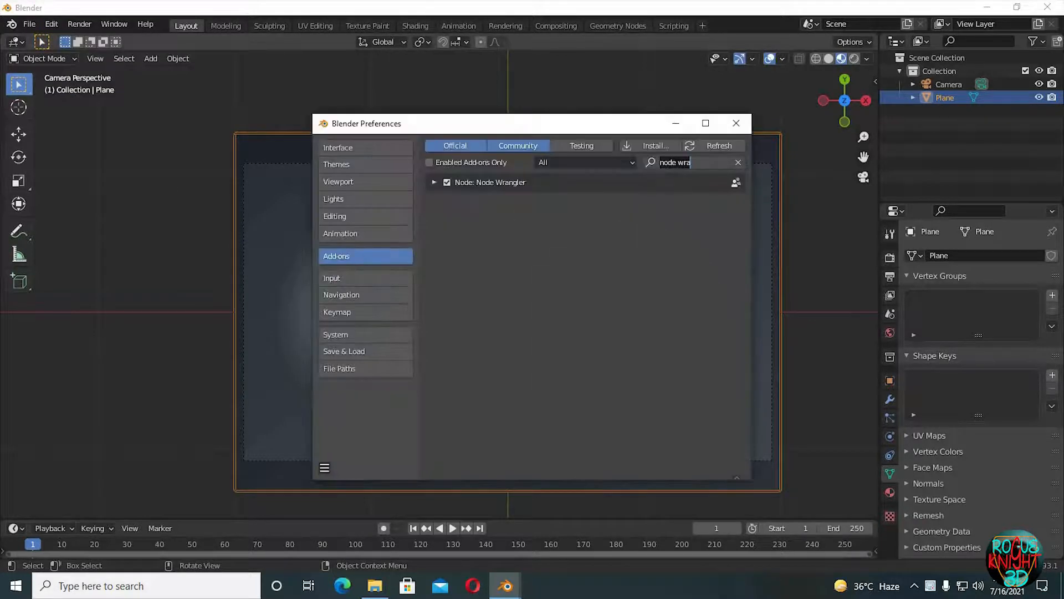
text(images)
click(734, 124)
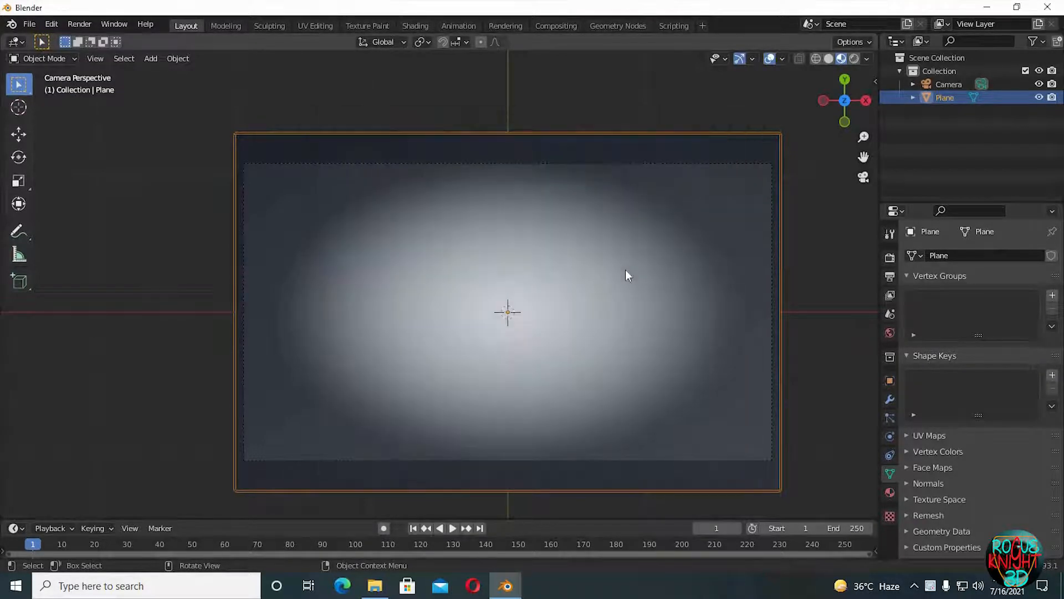
- Import the red top-view car picture from the car folder as an image plane
key(shift+a)
mouse_move(628, 416)
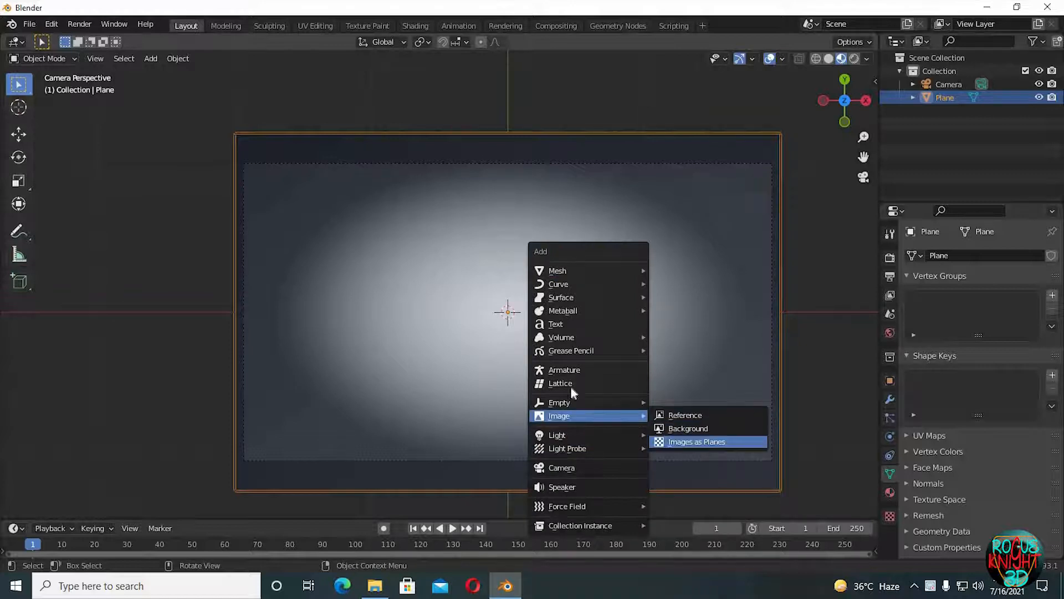
click(694, 441)
double_click(378, 169)
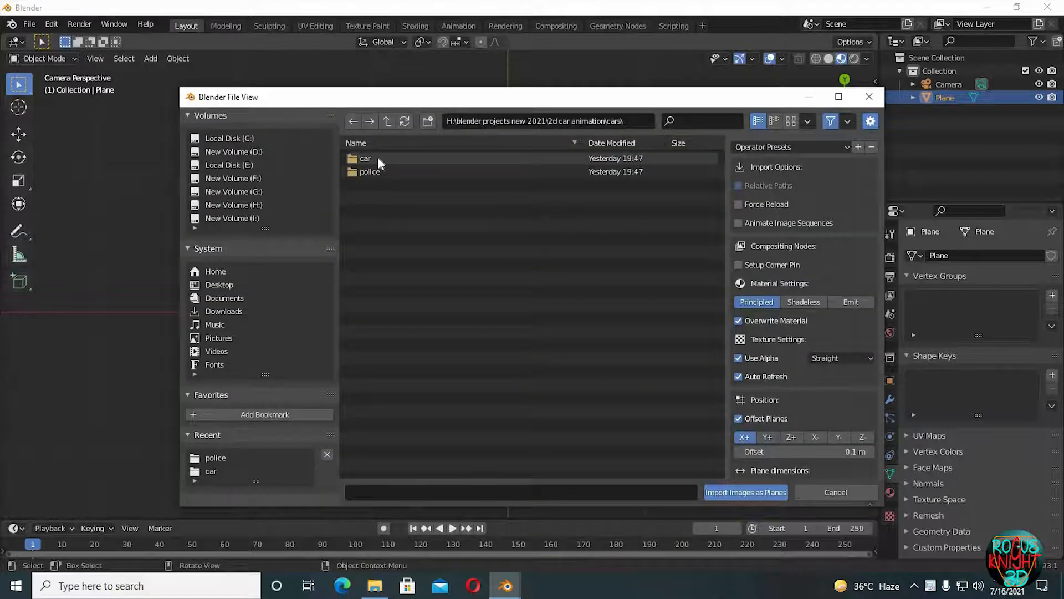
double_click(377, 159)
double_click(382, 159)
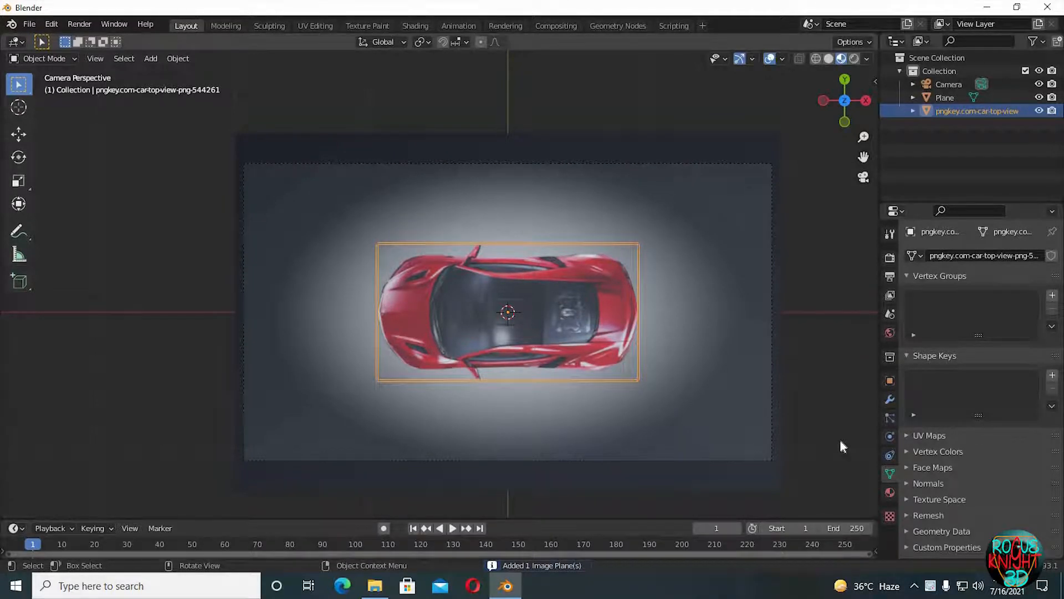
- Set the red car material's Roughness to 0.782, Specular to 0.364 and Metallic to 0.214
click(890, 491)
scroll(954, 464, down, 5)
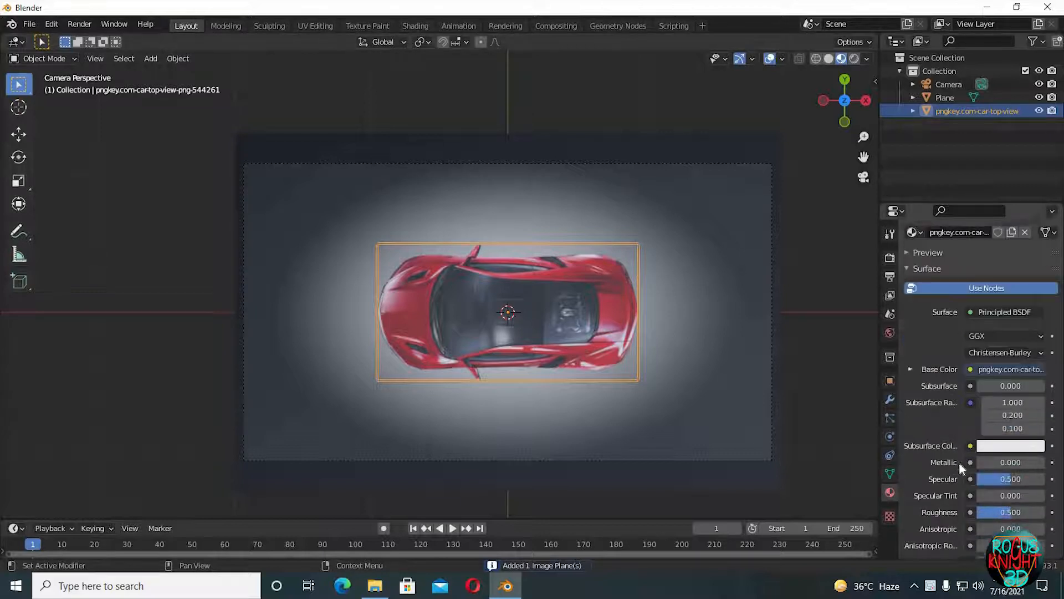
mouse_move(1011, 459)
mouse_down()
mouse_move(977, 459)
mouse_move(1017, 459)
mouse_up()
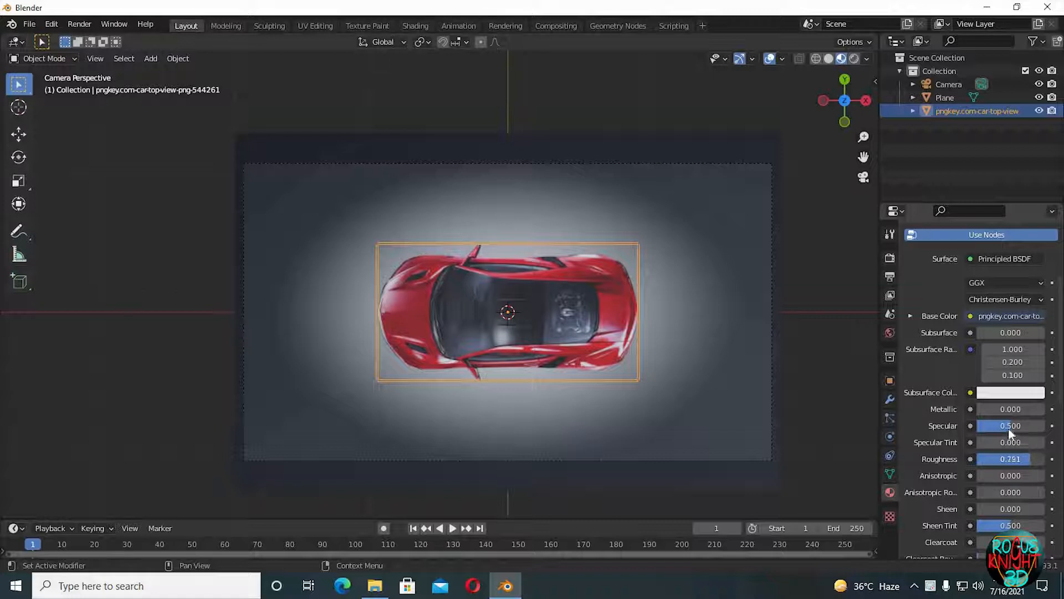
drag(1008, 433, 1002, 425)
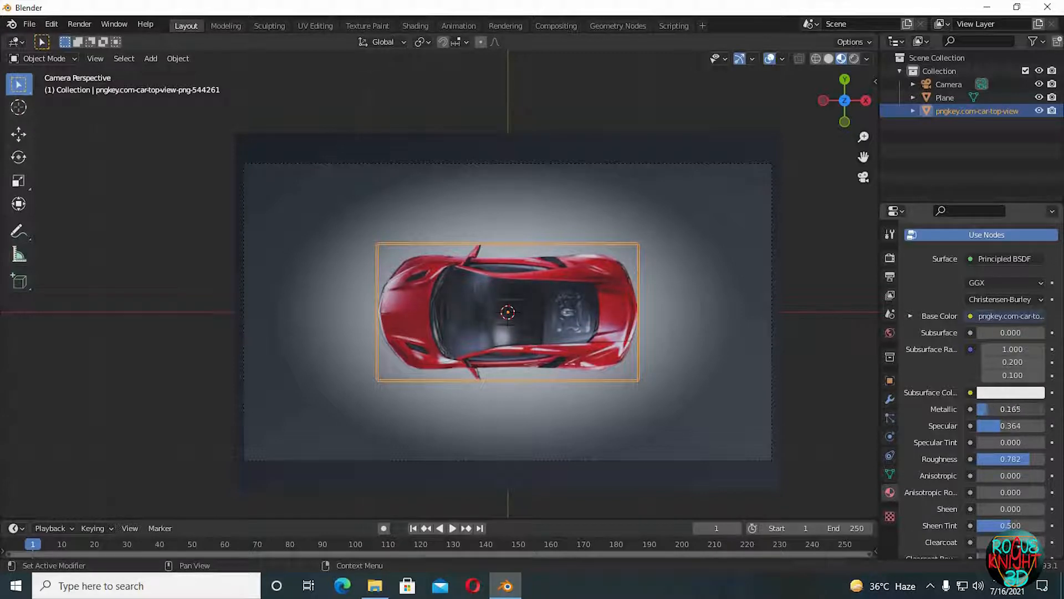
drag(1011, 409, 1015, 409)
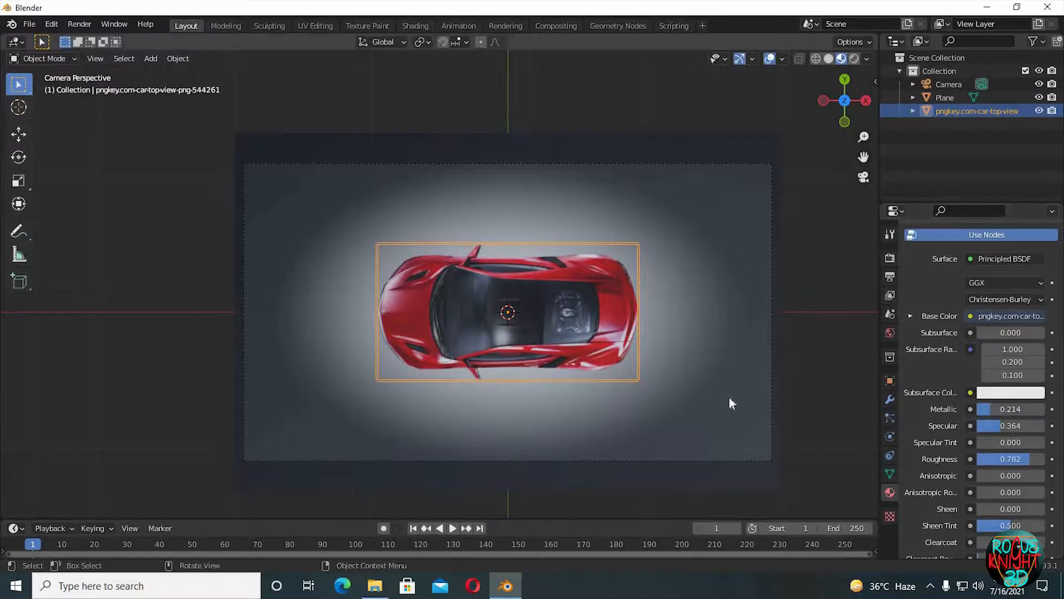
- Scale the red car plane down to about 0.39 of its imported size, with a slight further adjustment
key(s)
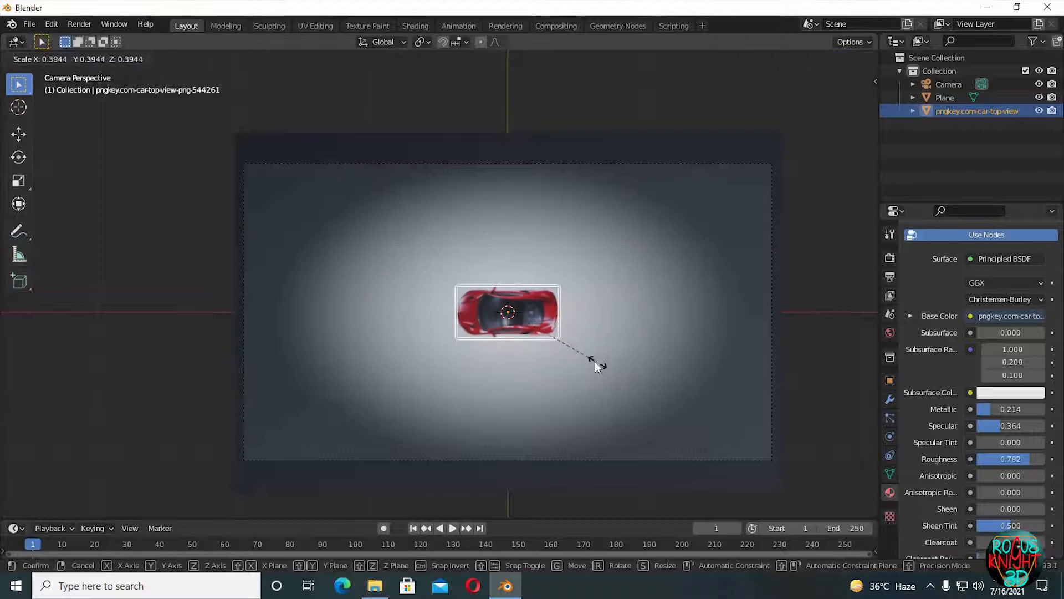
click(596, 361)
scroll(634, 367, up, 3)
key(s)
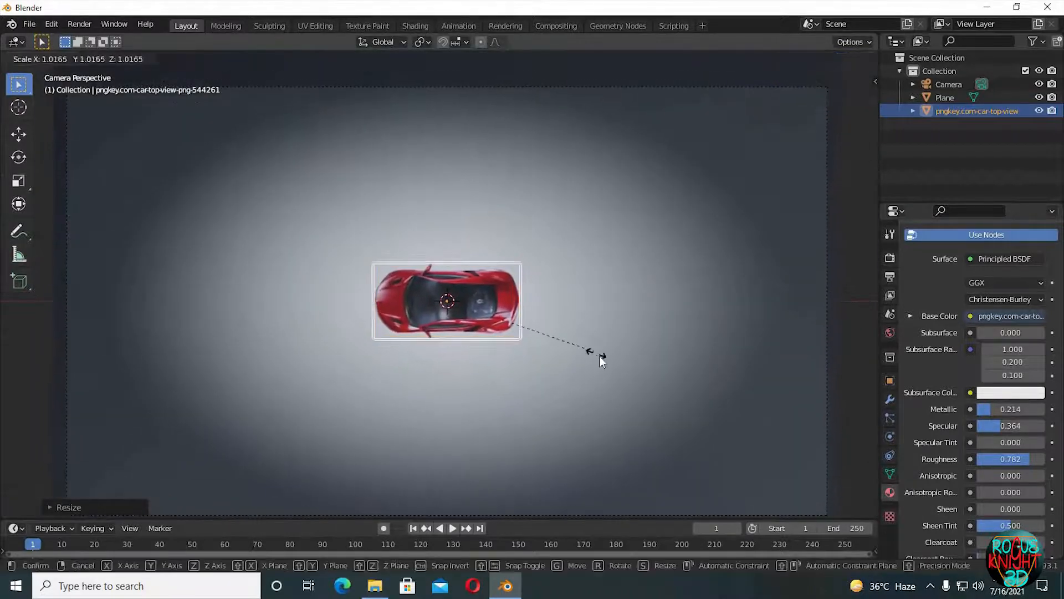
click(603, 359)
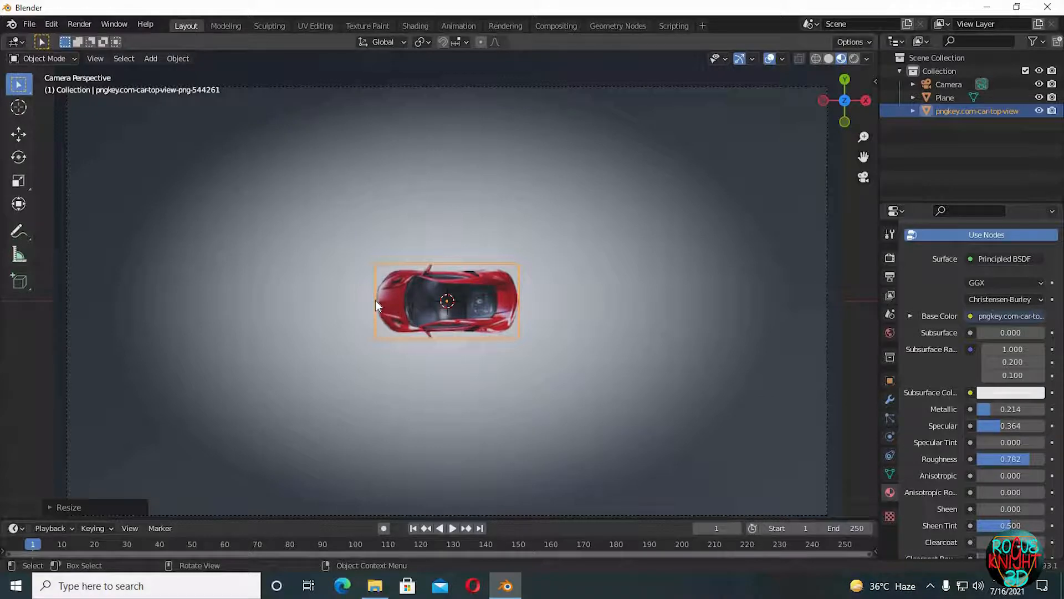
- Set the red car's origin to the 3D cursor at the front of the car
right_click(415, 312)
mouse_move(405, 359)
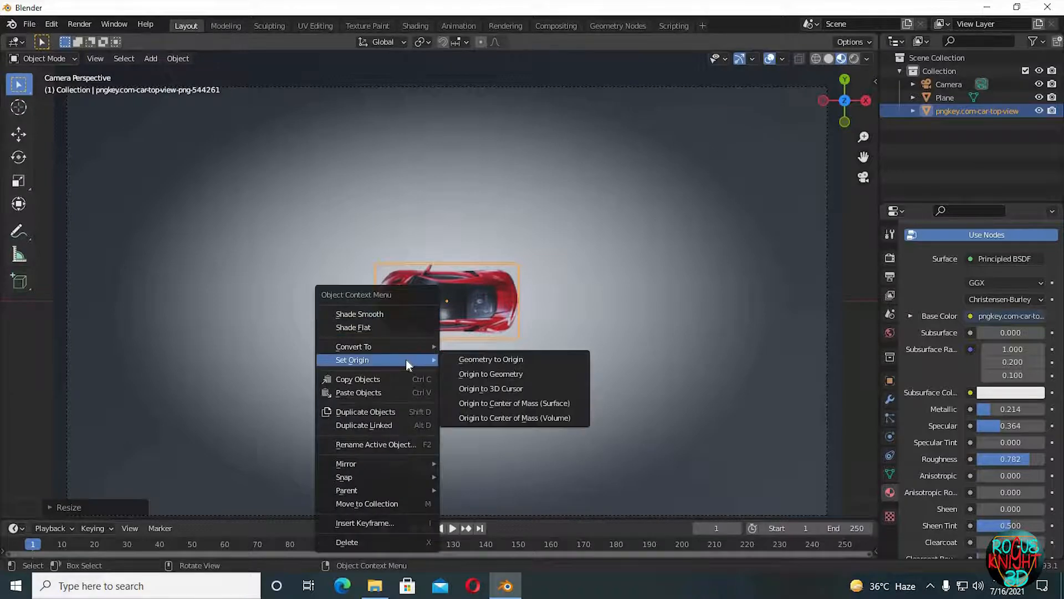
click(482, 389)
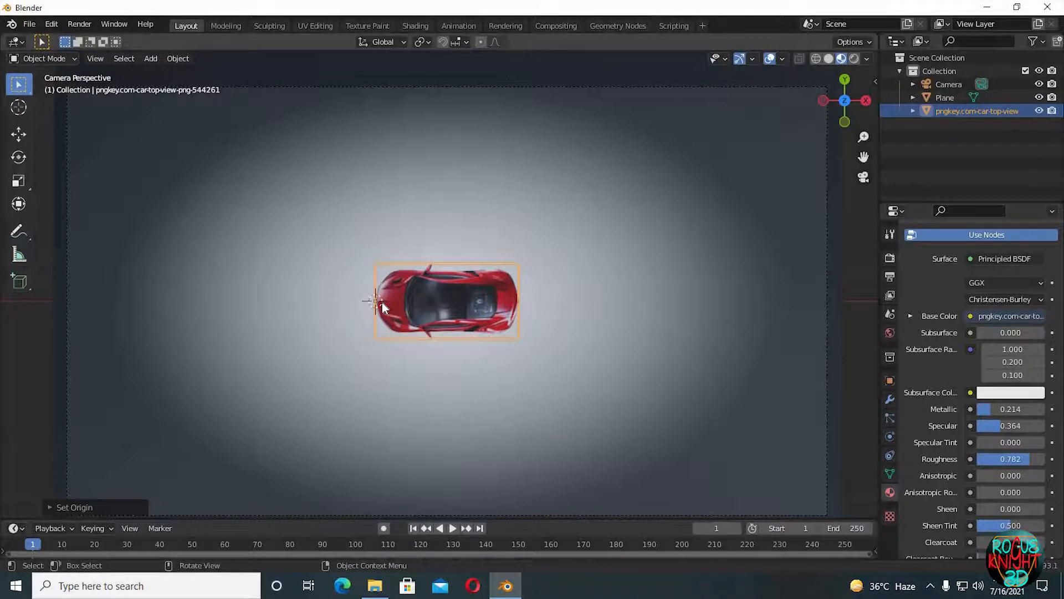
- Place the 3D cursor below the red car and import the police car picture from the cars folder as an image plane there
shift+middle_drag(432, 388, 422, 349)
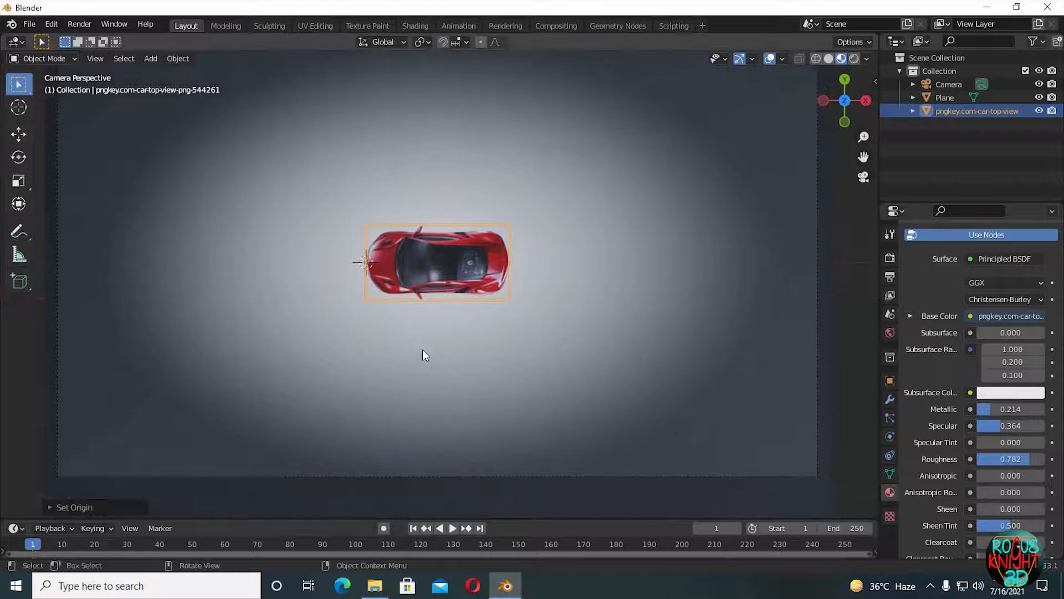
shift+right_click(423, 350)
key(shift+a)
mouse_move(425, 350)
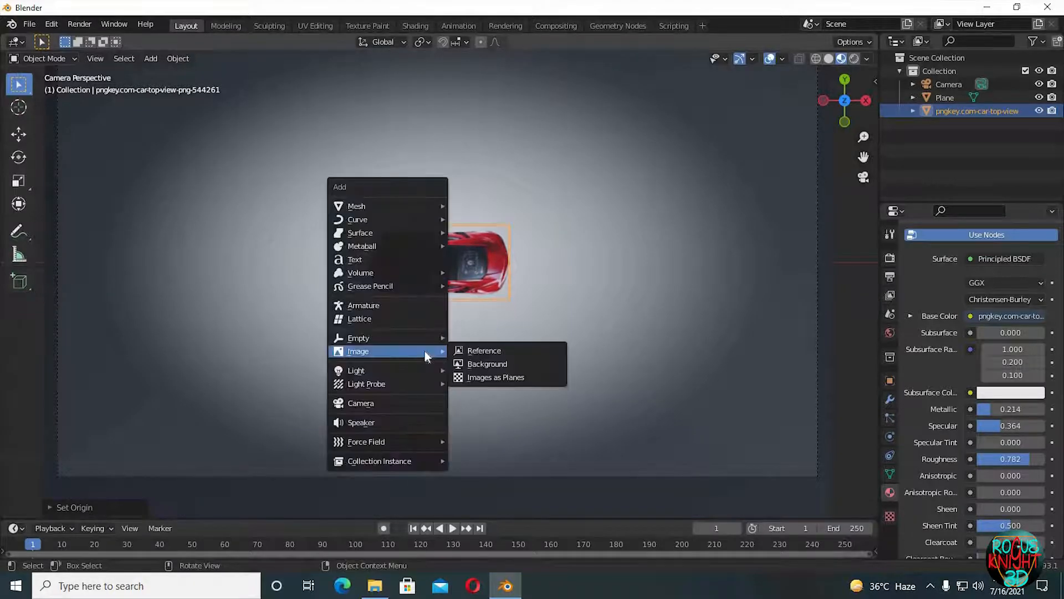
click(495, 378)
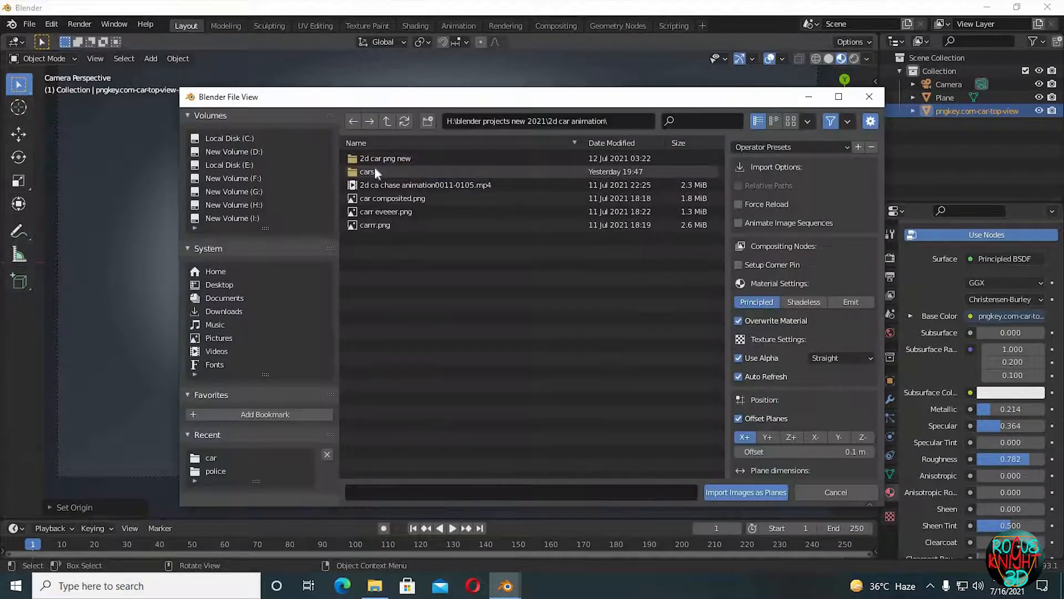
double_click(374, 172)
double_click(371, 172)
double_click(369, 159)
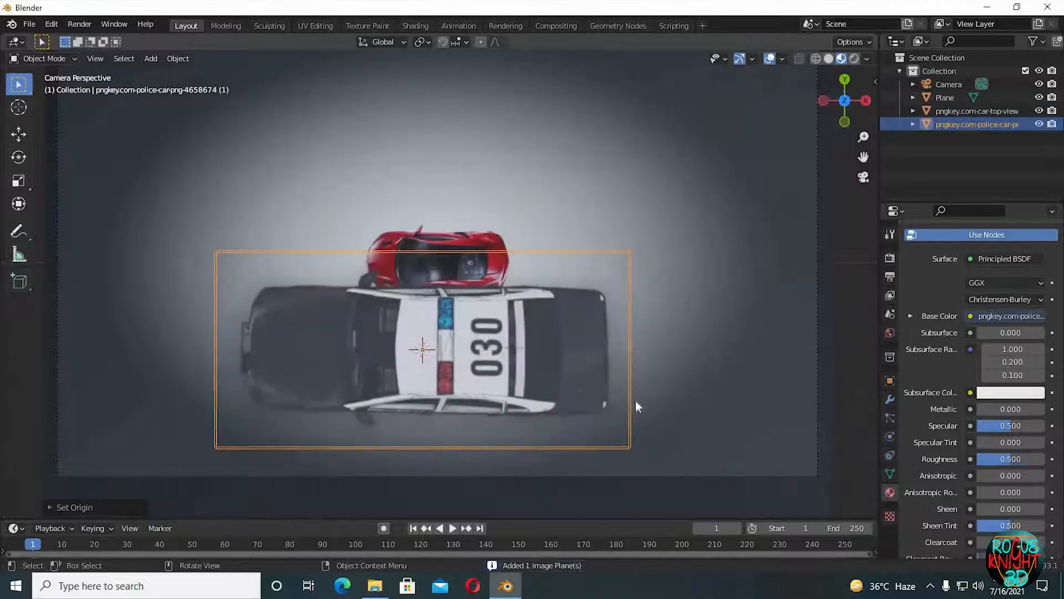
- Scale the police car down to roughly the red car's length and line it up directly beneath the red car
key(s)
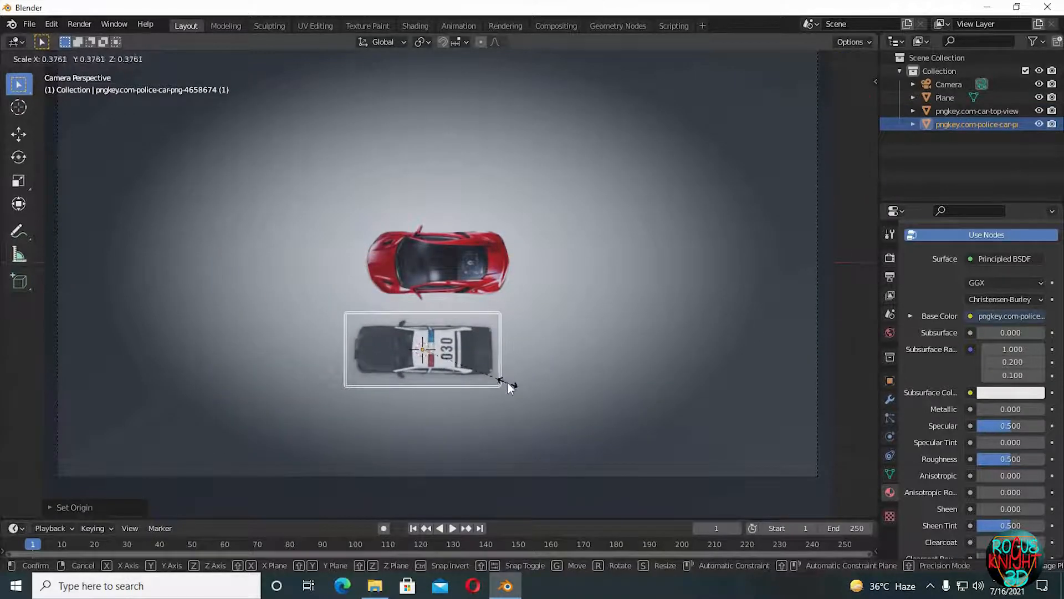
click(512, 381)
key(g)
click(520, 383)
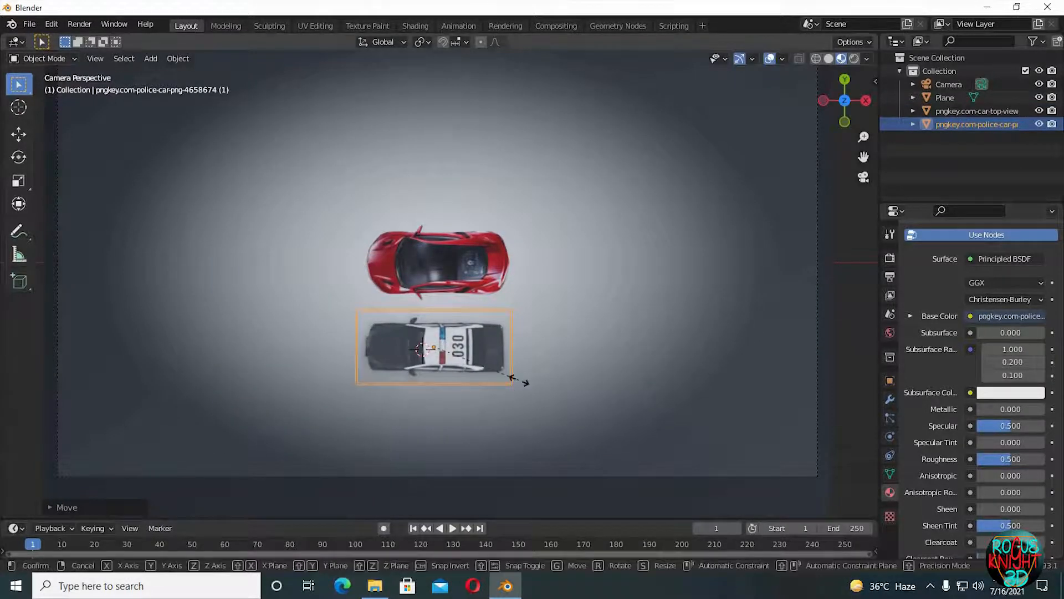
key(s)
click(517, 380)
key(s)
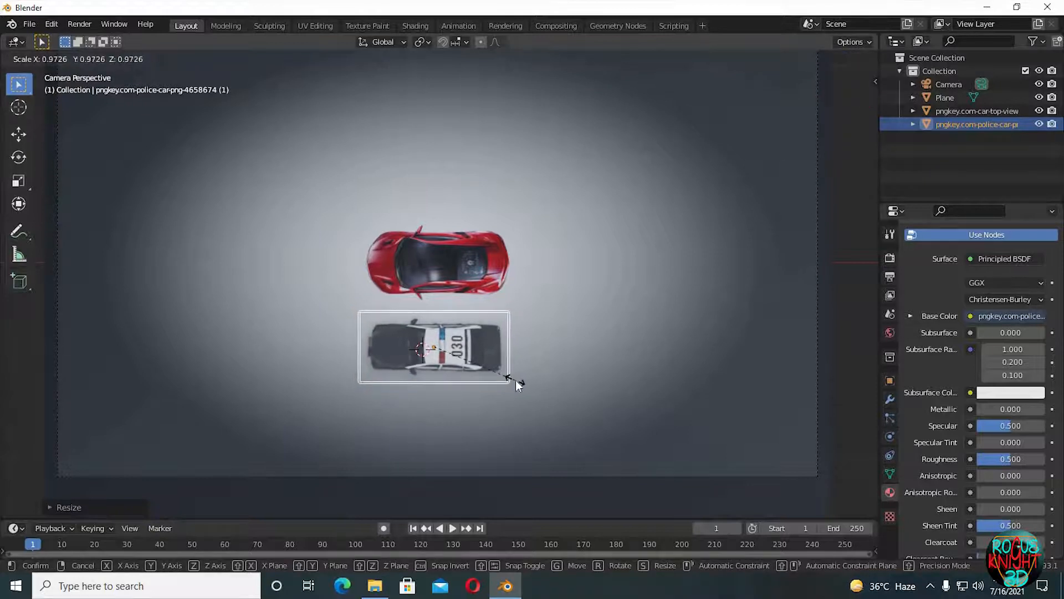
click(516, 384)
- Set the police car material's Roughness to 0.830, Specular to 0.354 and Metallic to 0.165
drag(1010, 458, 1024, 459)
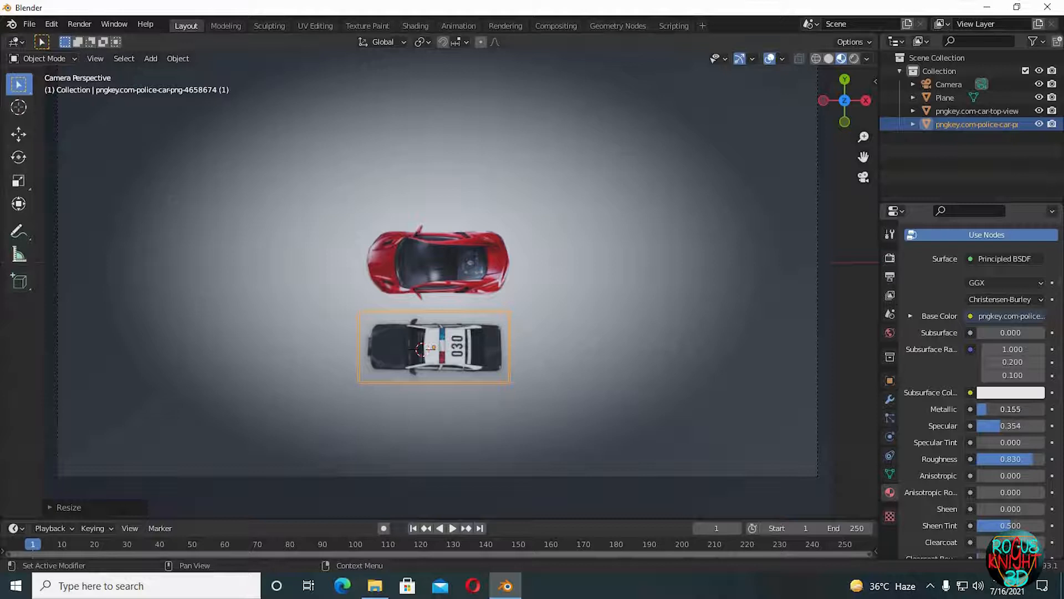
- Place the 3D cursor at the police car's front end and set the car's origin to it
shift+right_click(371, 347)
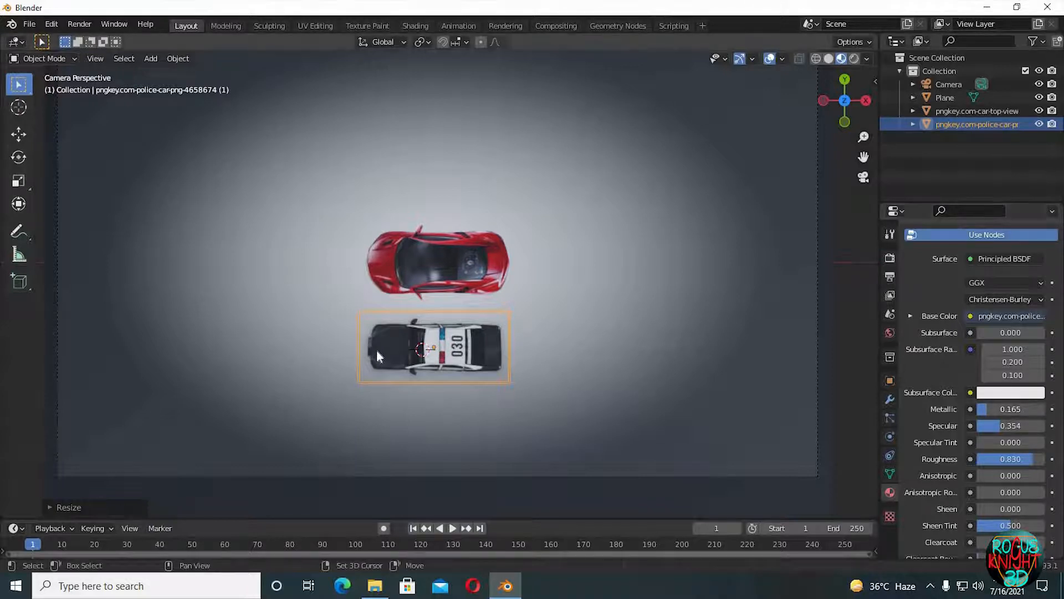
right_click(412, 365)
mouse_move(407, 360)
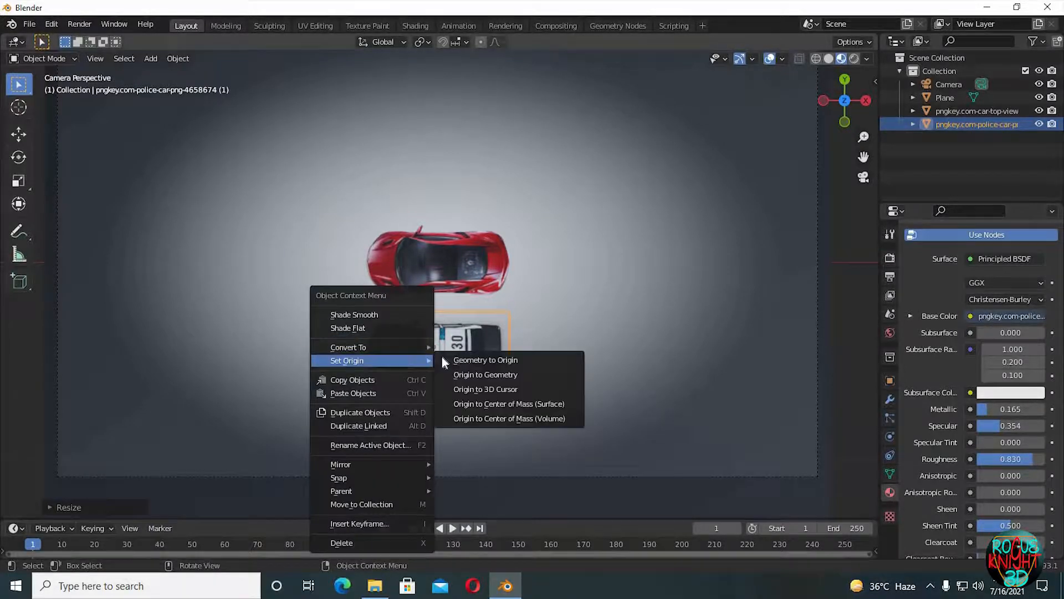
click(487, 389)
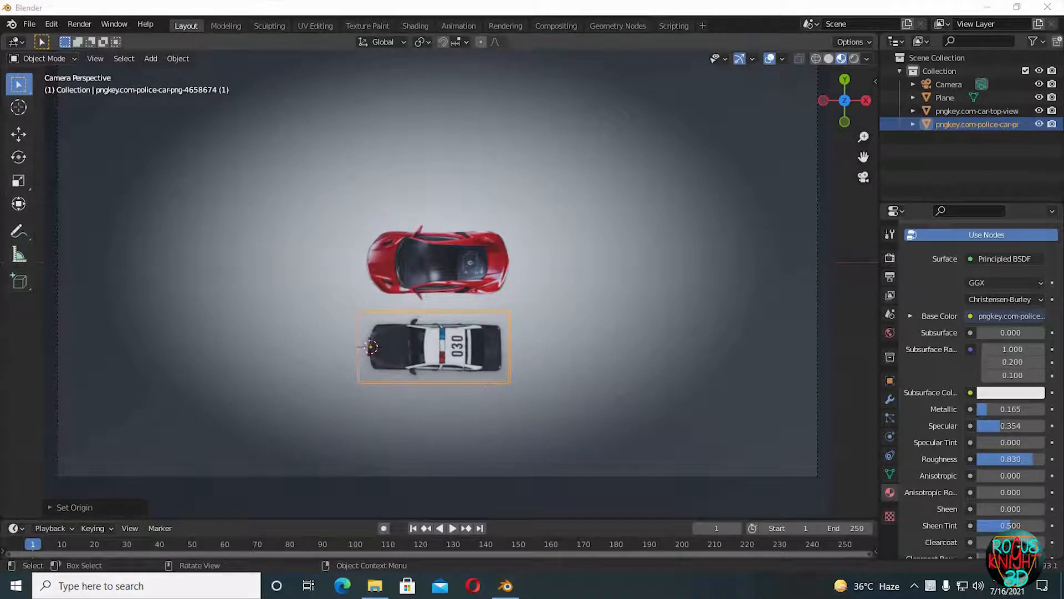
- Enlarge the timeline area and add a Path curve at the front of the police car
drag(268, 519, 266, 479)
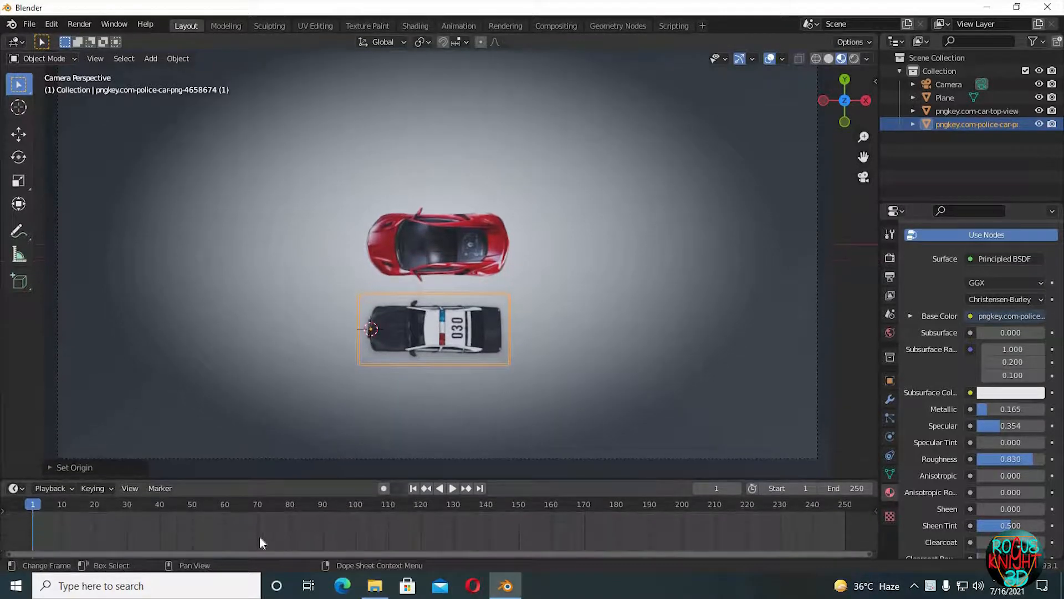
scroll(487, 237, down, 1)
key(shift+a)
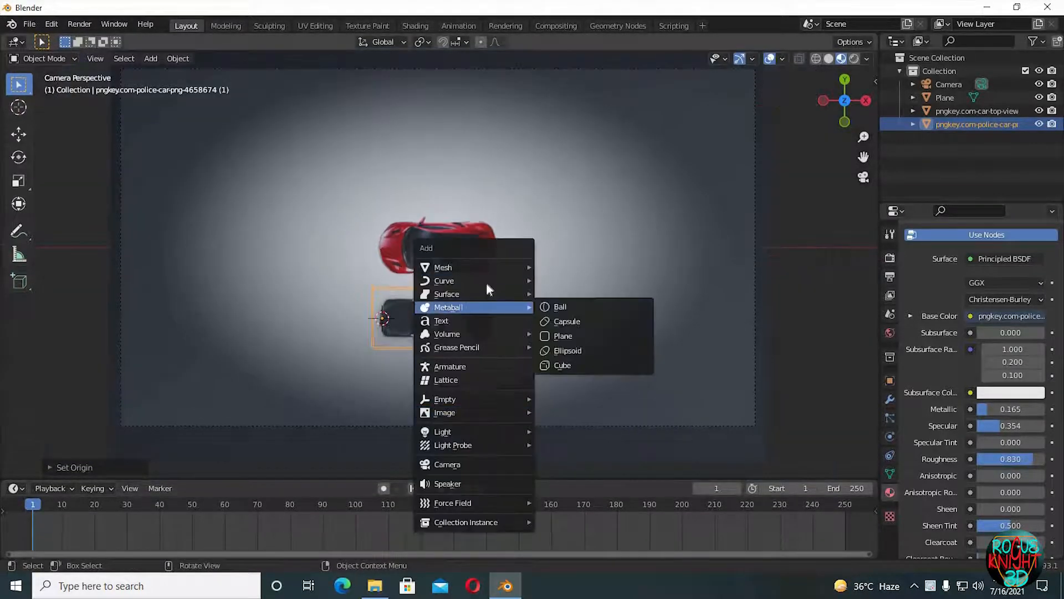
mouse_move(483, 281)
click(576, 341)
scroll(579, 346, down, 2)
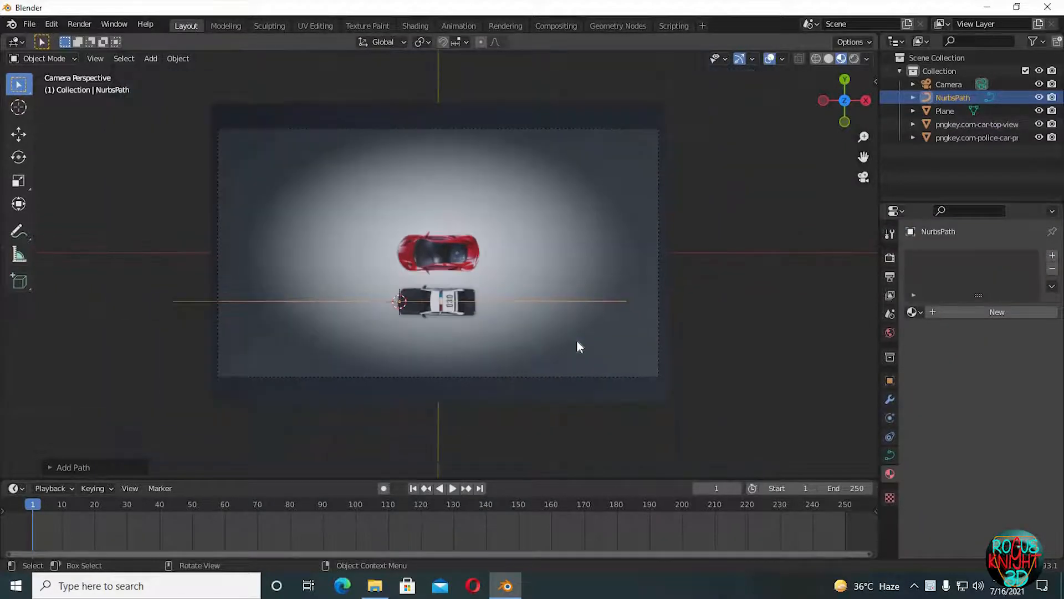
scroll(578, 343, up, 1)
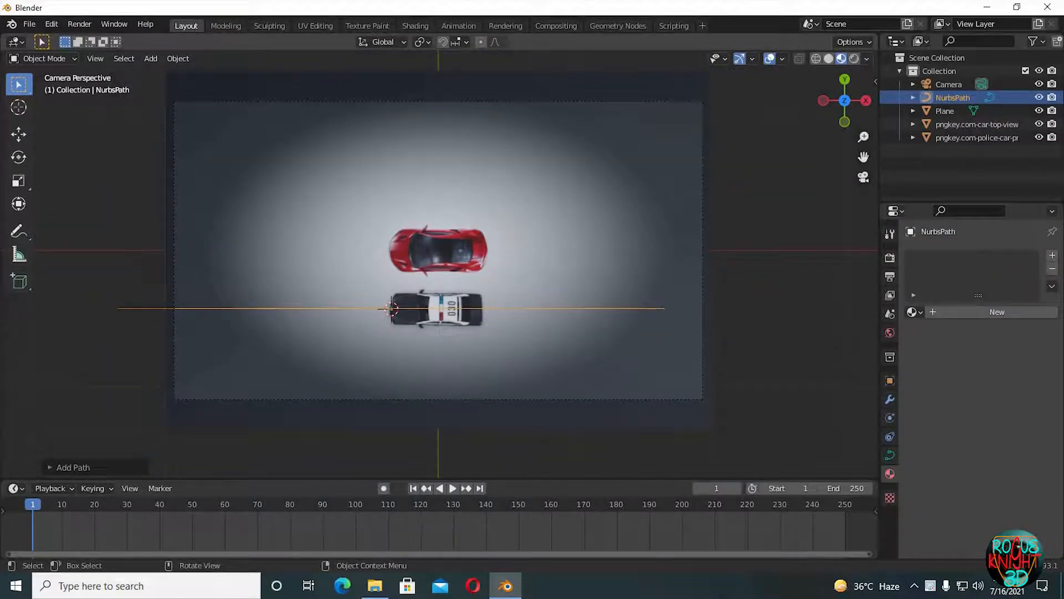
- Rotate the path until it runs nearly vertically in the camera view and move it over the rear ends of the cars
key(r)
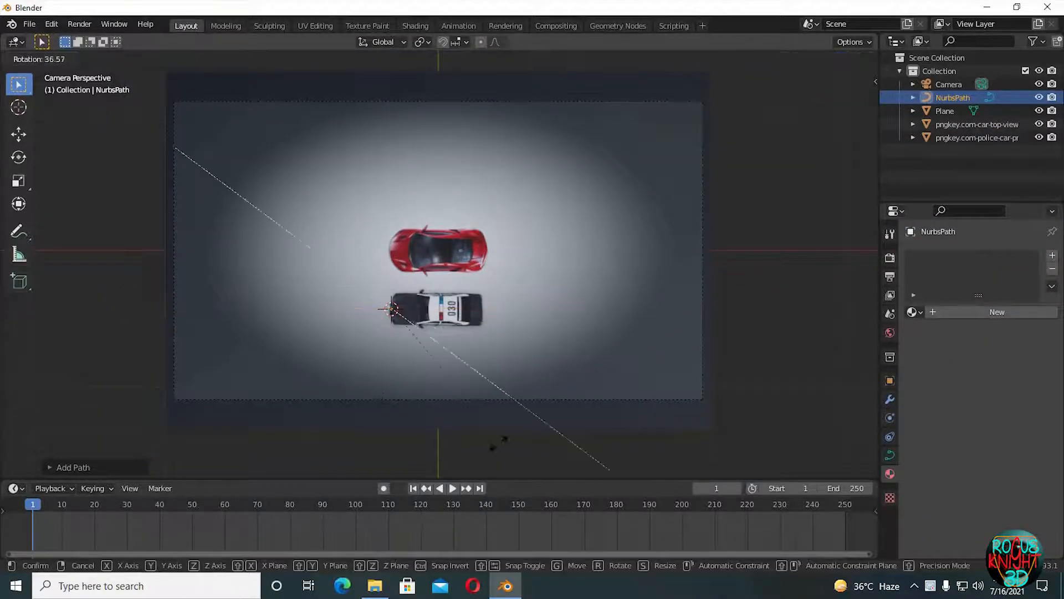
click(358, 451)
key(g)
click(448, 476)
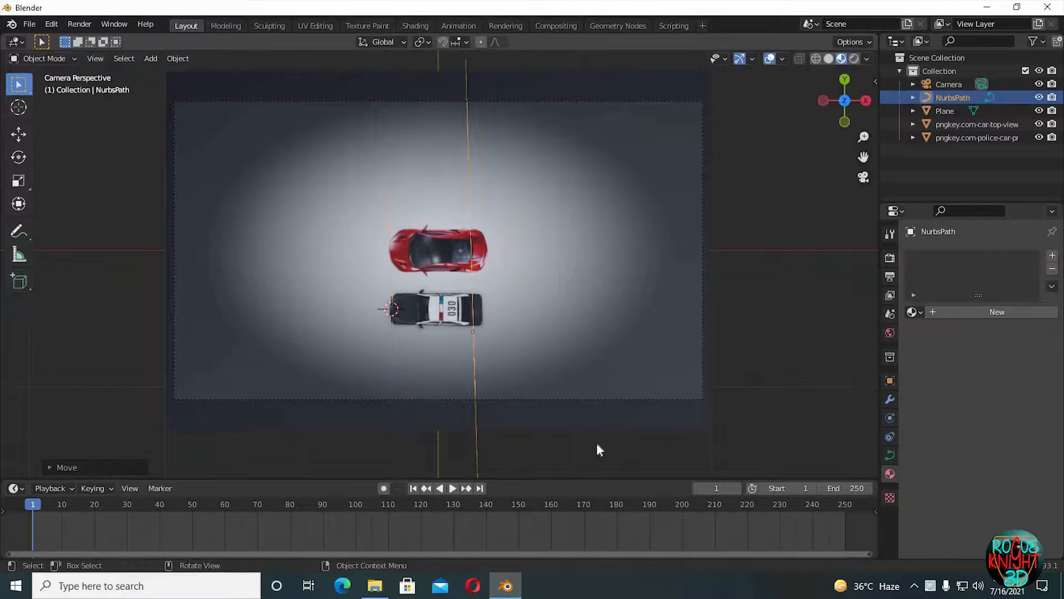
scroll(593, 443, down, 3)
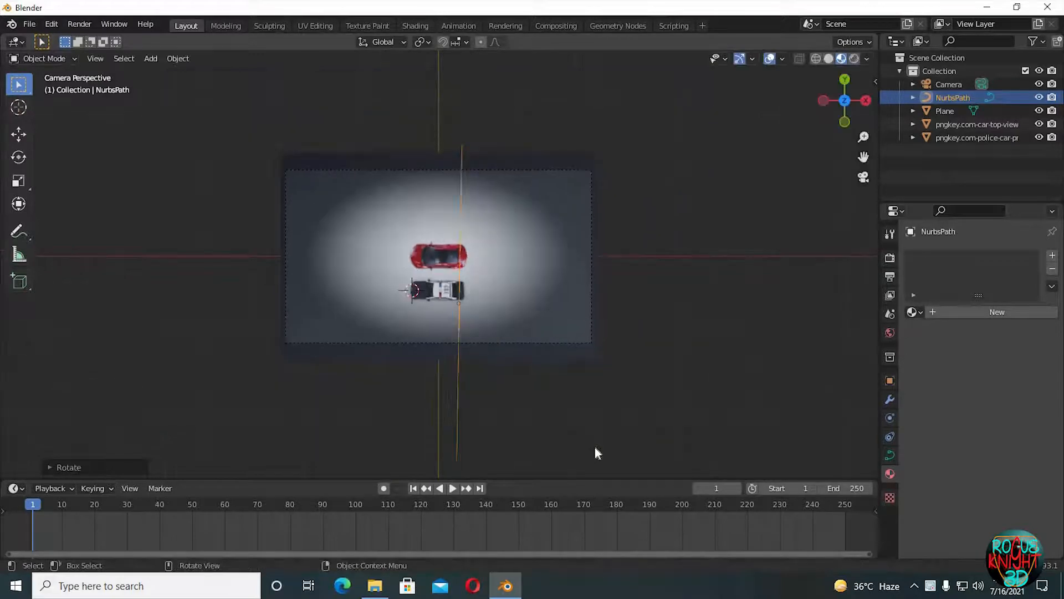
scroll(595, 452, up, 1)
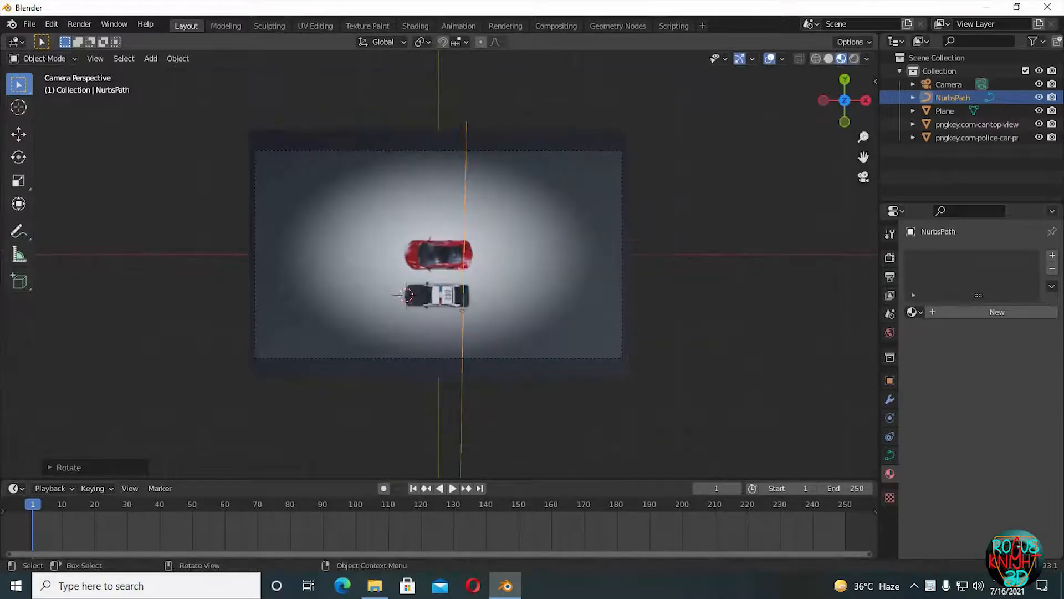
- Scale the path down and reposition it so its upper end sits just inside the top of the camera frame
key(s)
click(549, 428)
key(g)
click(551, 402)
scroll(550, 402, up, 2)
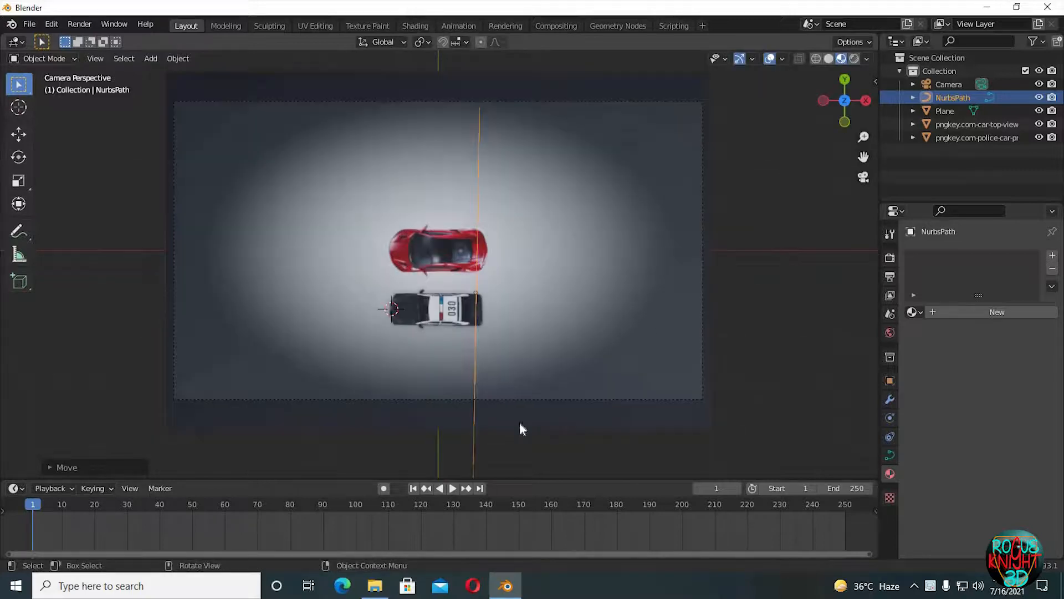
- Edit the path into a curve: move its upper end point left of the red car, the second point higher and the middle point up and right
key(Tab)
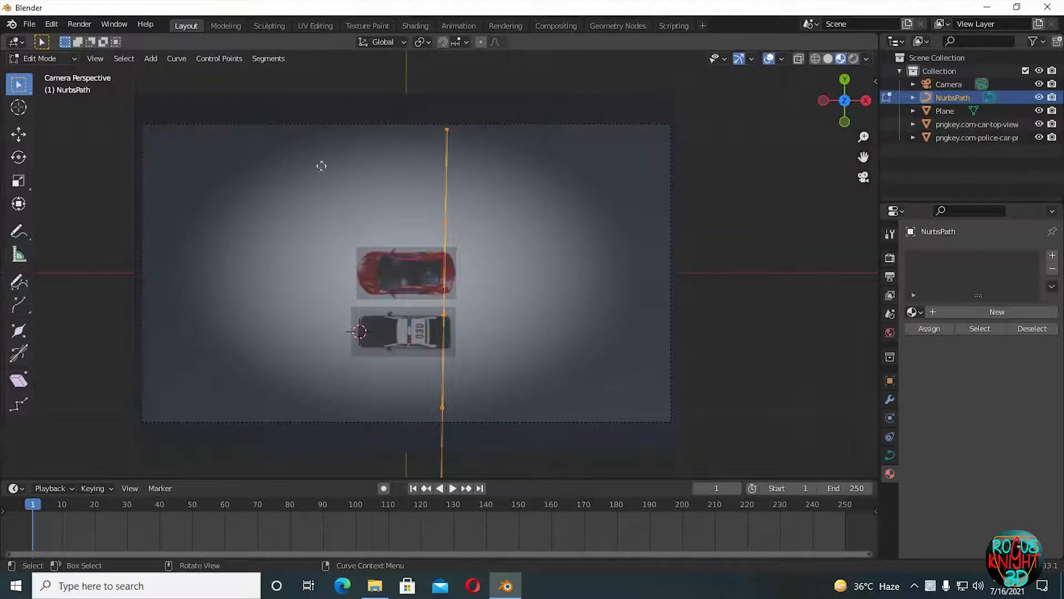
click(447, 131)
key(g)
click(217, 271)
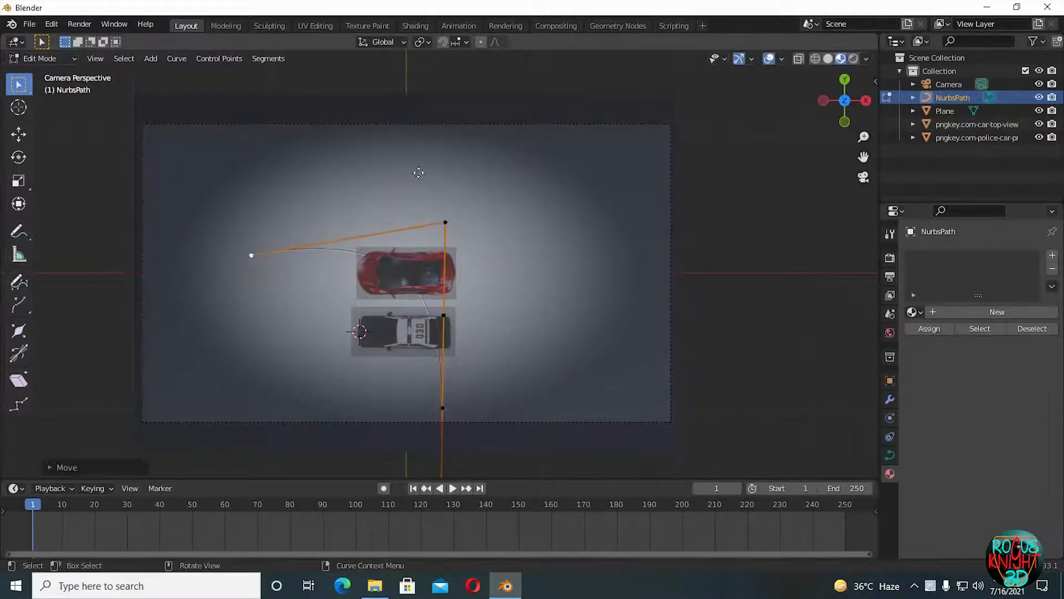
click(445, 222)
key(g)
click(404, 149)
click(444, 315)
key(g)
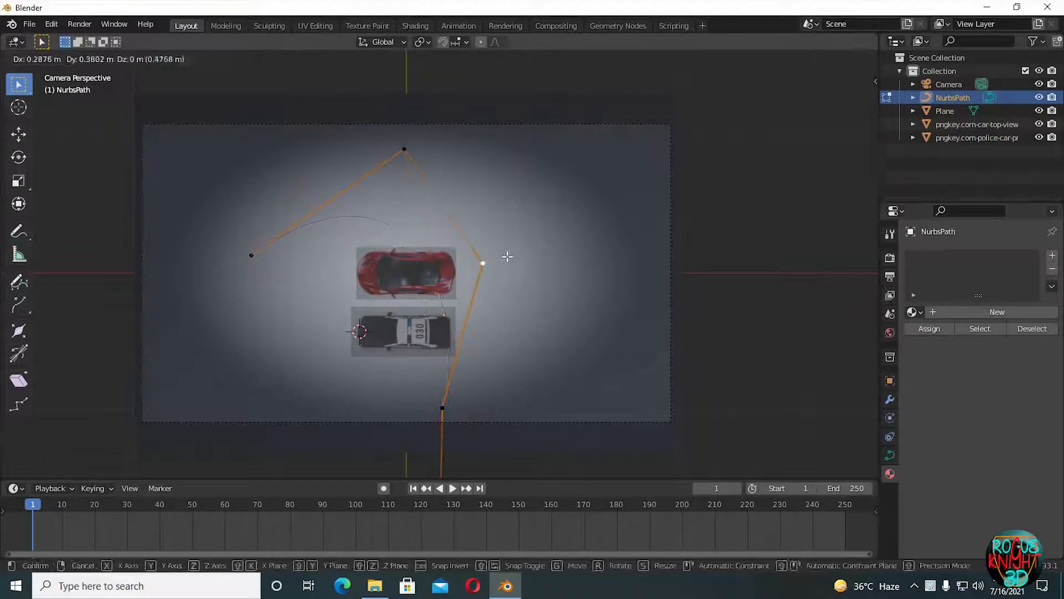
click(507, 251)
scroll(427, 222, up, 2)
scroll(425, 404, down, 1)
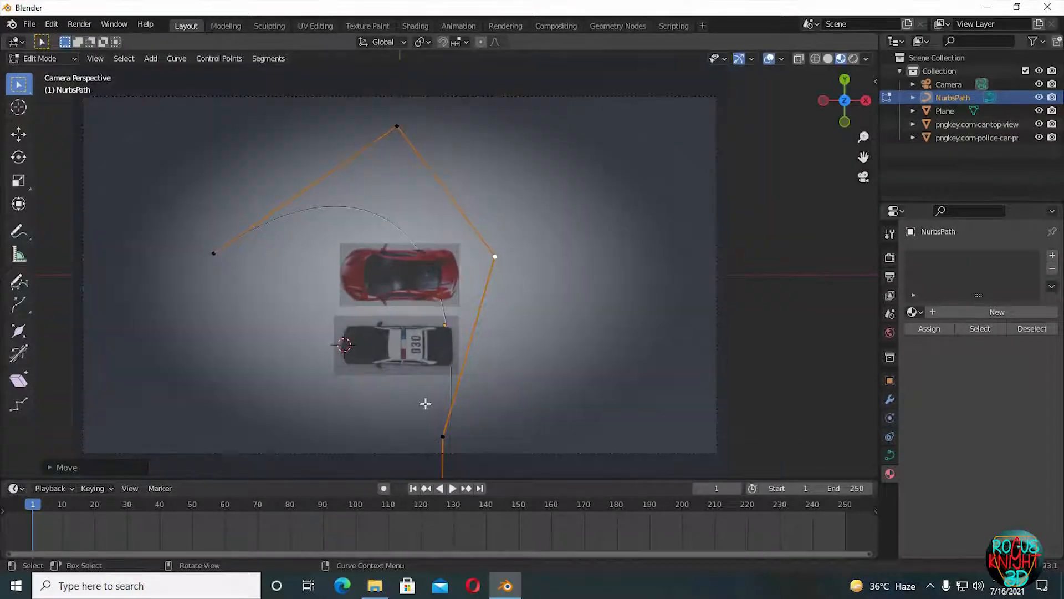
- Widen the curve: move the lower control point near the police car's rear up and right, the top point higher, and the right point up and right
click(444, 436)
key(g)
click(541, 368)
click(396, 126)
key(g)
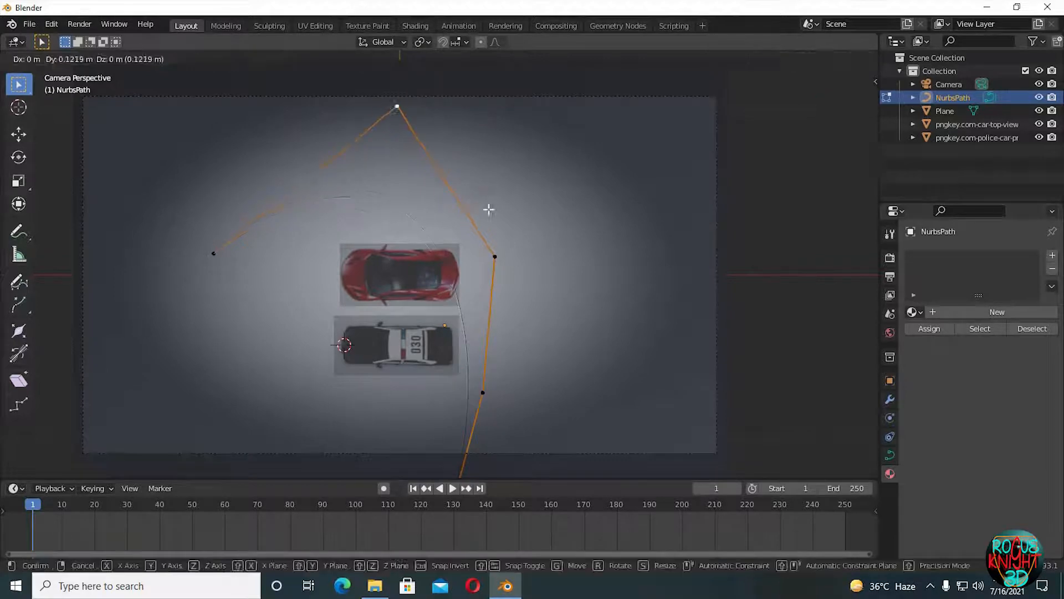
click(488, 205)
click(494, 256)
key(g)
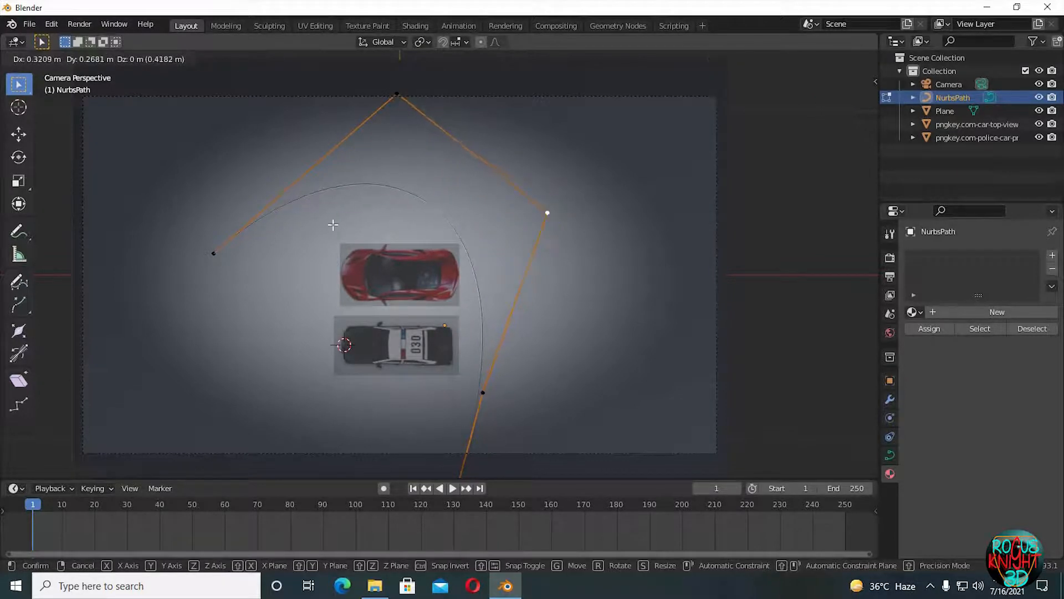
click(333, 224)
- Extrude the path's left end with four new control points, curving down and around beneath the police car, and finish editing the curve
key(e)
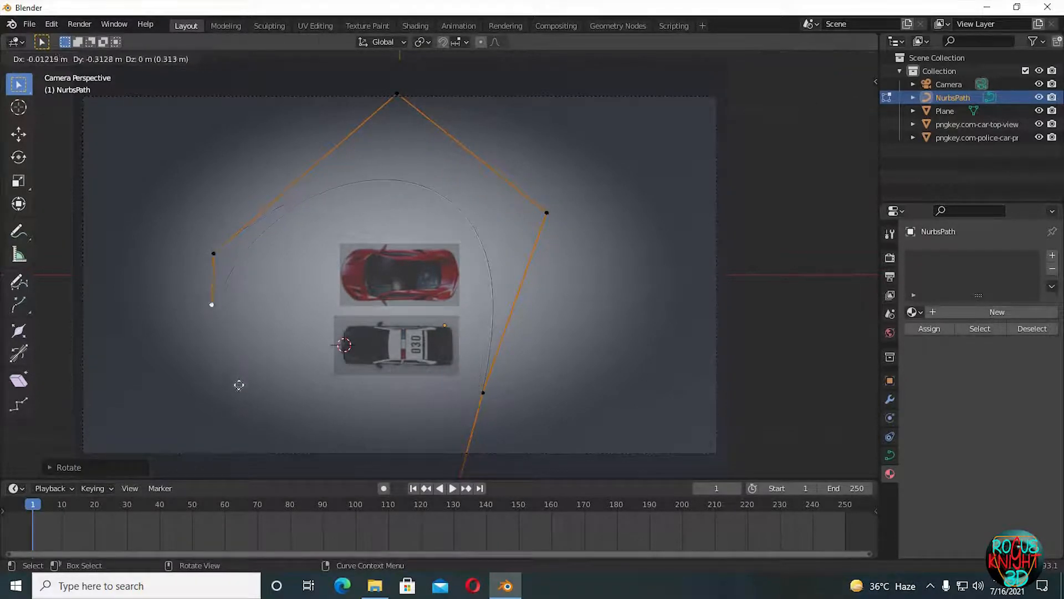
click(299, 414)
key(e)
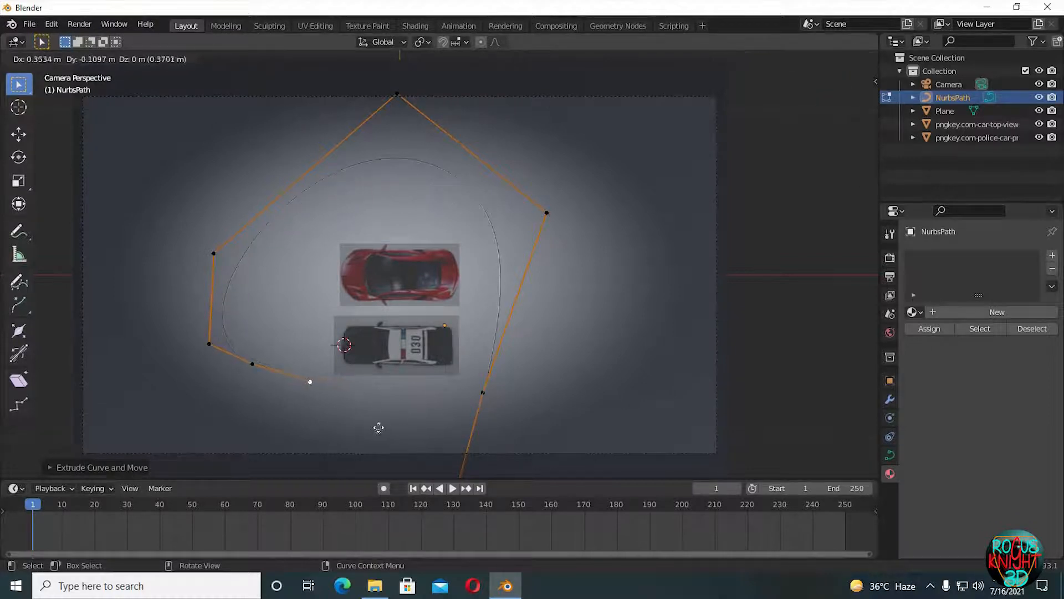
click(379, 428)
key(e)
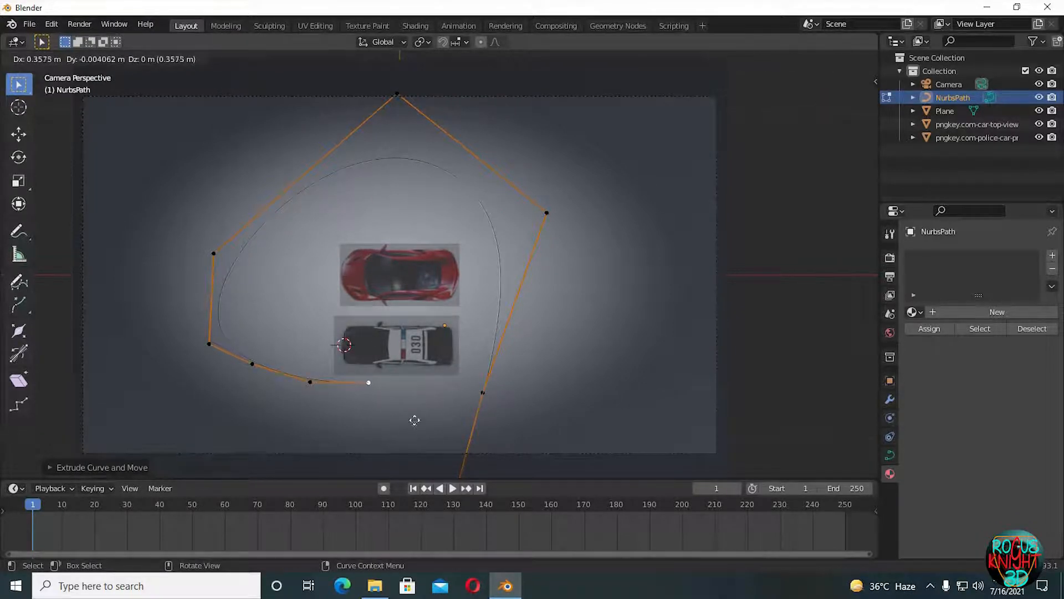
click(429, 395)
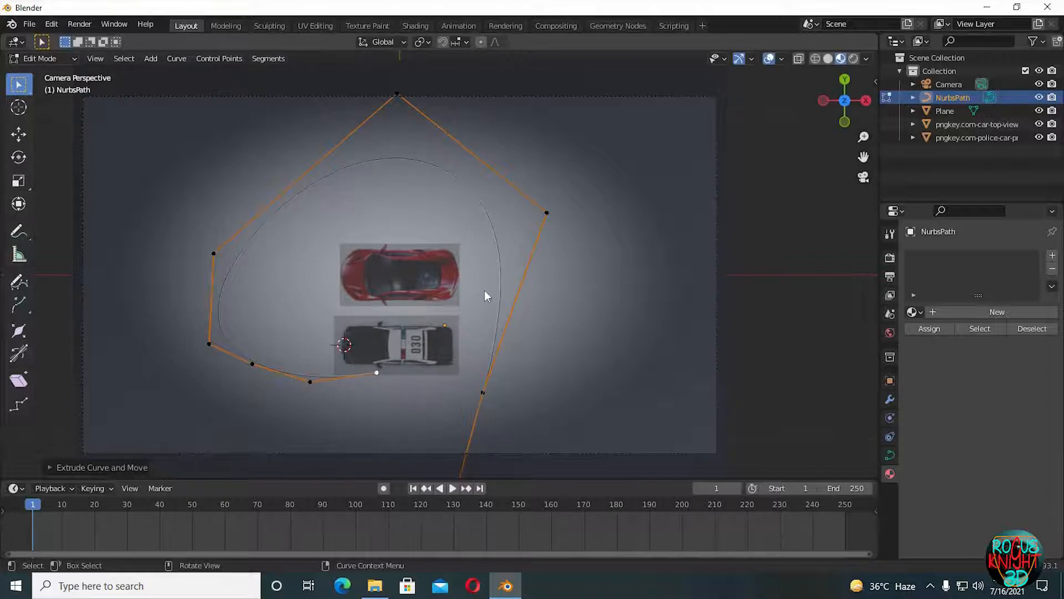
key(Tab)
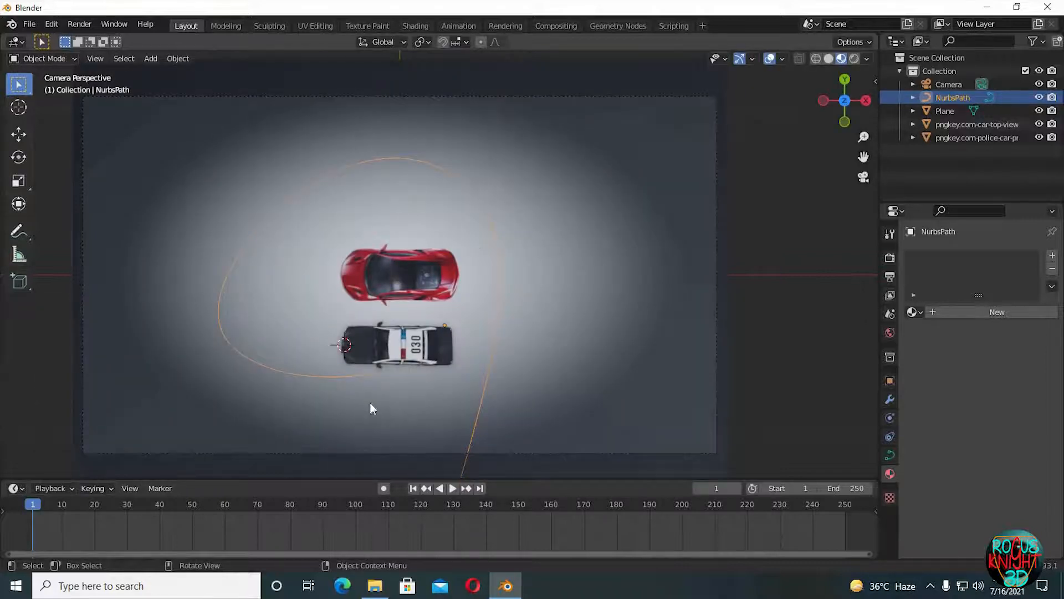
- Add a Follow Path constraint to the police car with NurbsPath as its target
shift+middle_drag(484, 377, 471, 320)
click(418, 288)
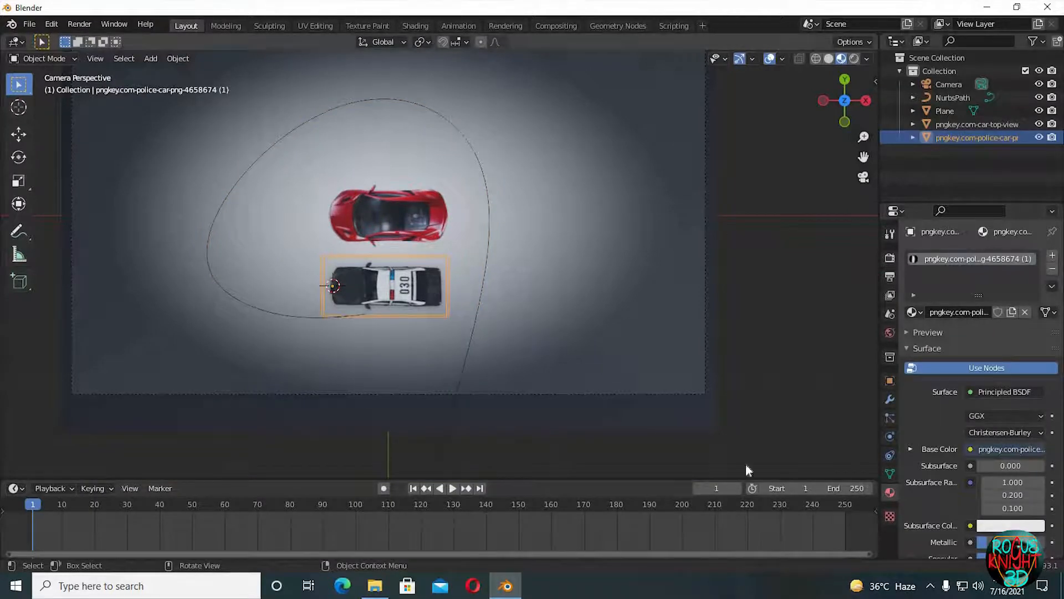
click(890, 455)
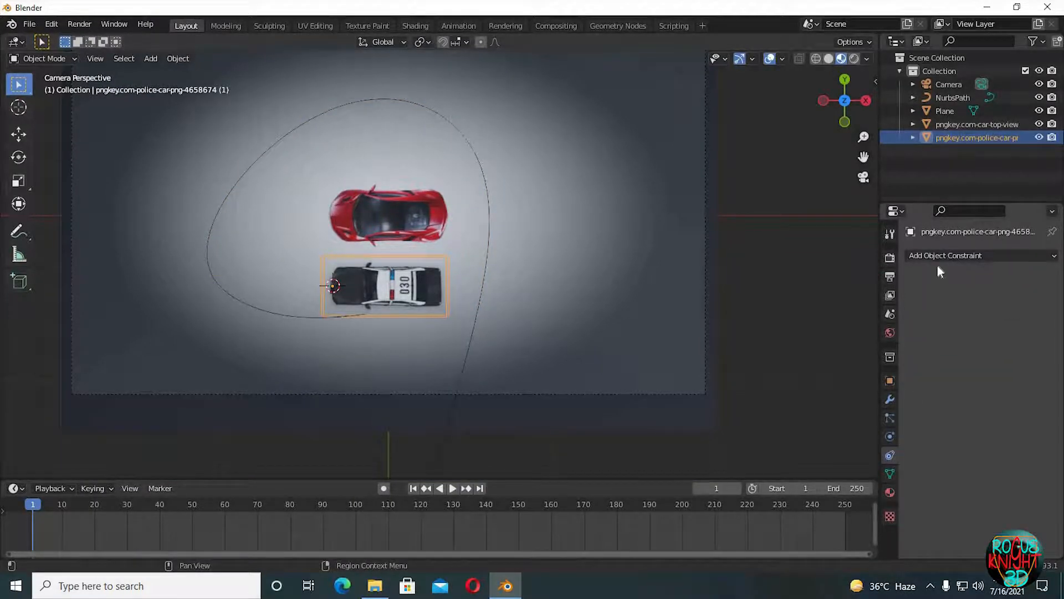
click(974, 256)
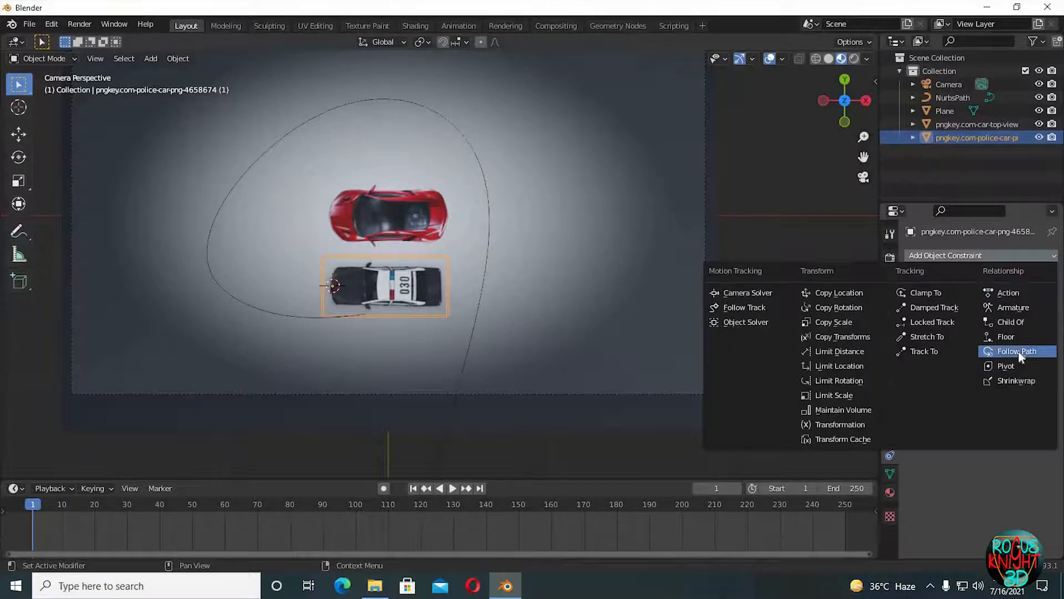
click(1019, 351)
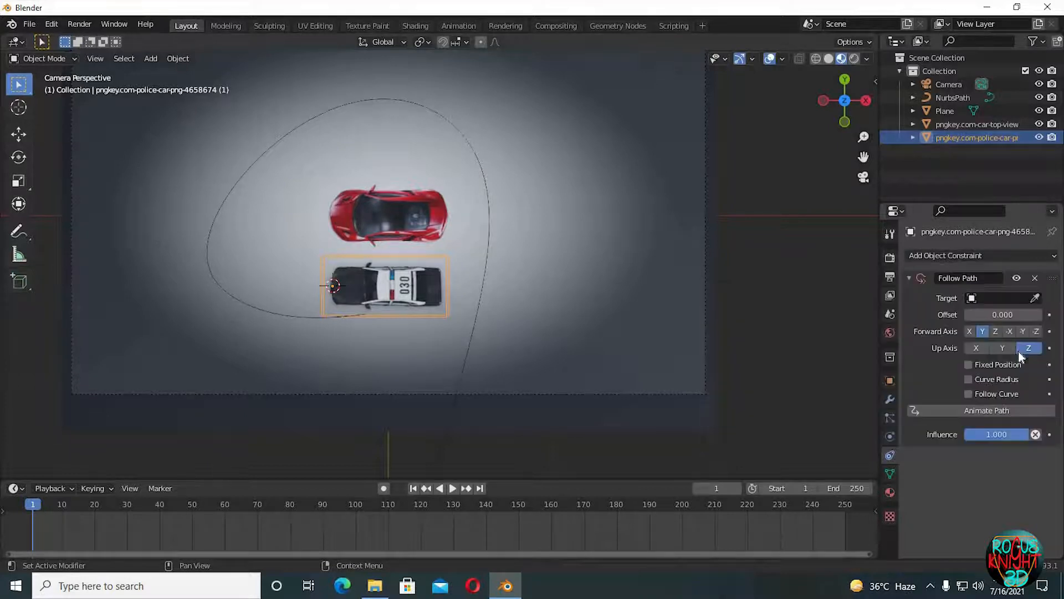
click(1000, 298)
click(948, 320)
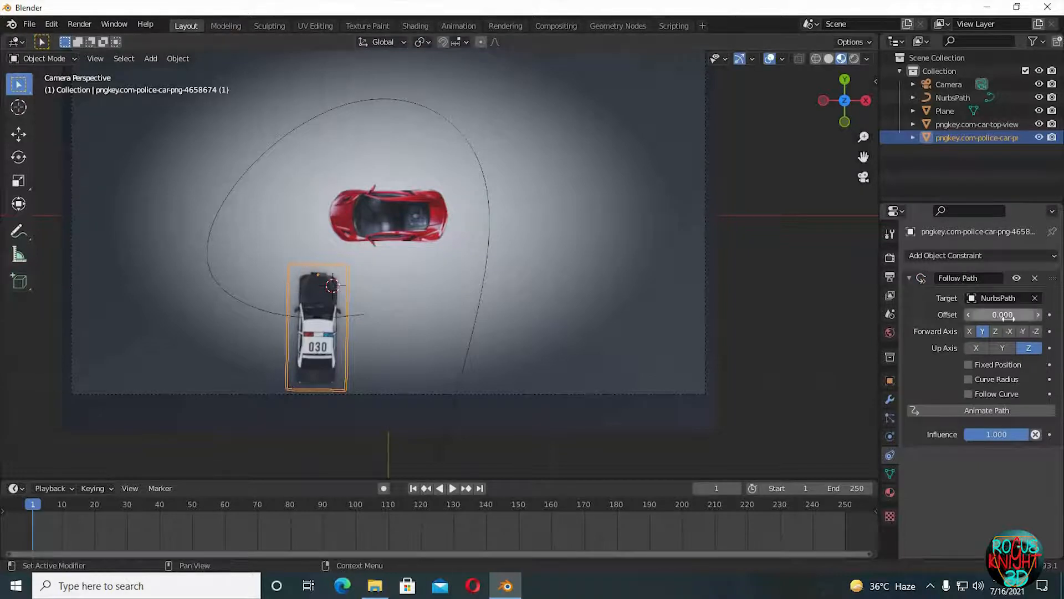
- Clear the police car's location and enable Follow Curve on its constraint, trying out the Offset along the path
drag(1002, 314, 971, 314)
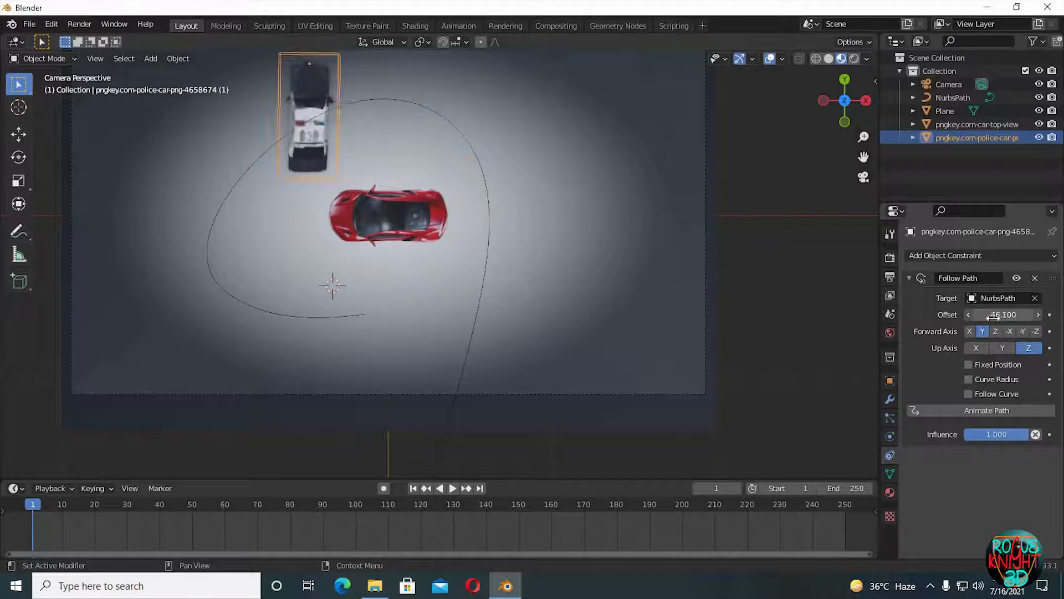
key(ctrl+z)
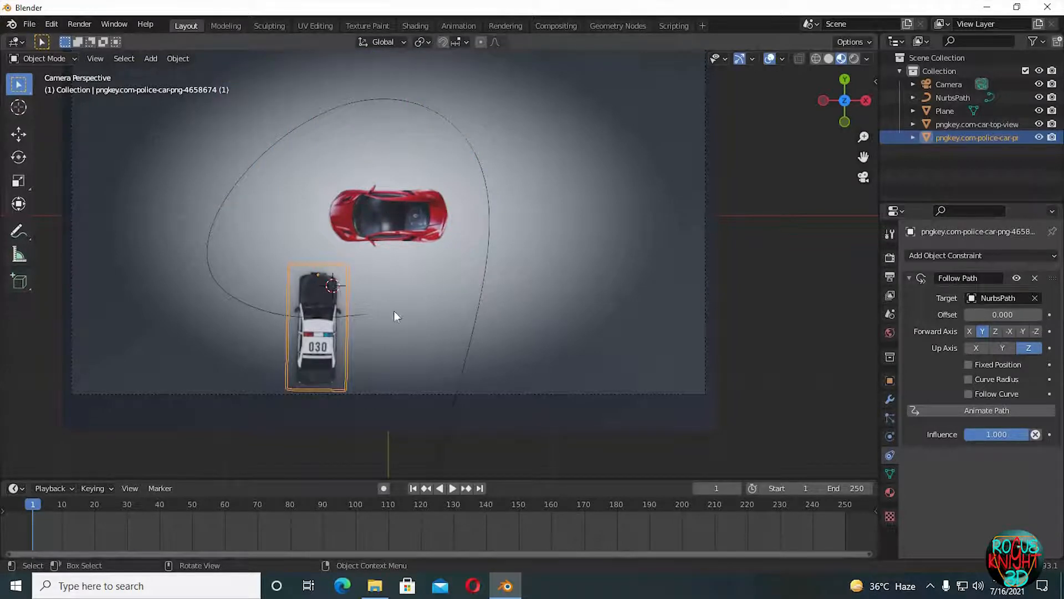
key(alt+g)
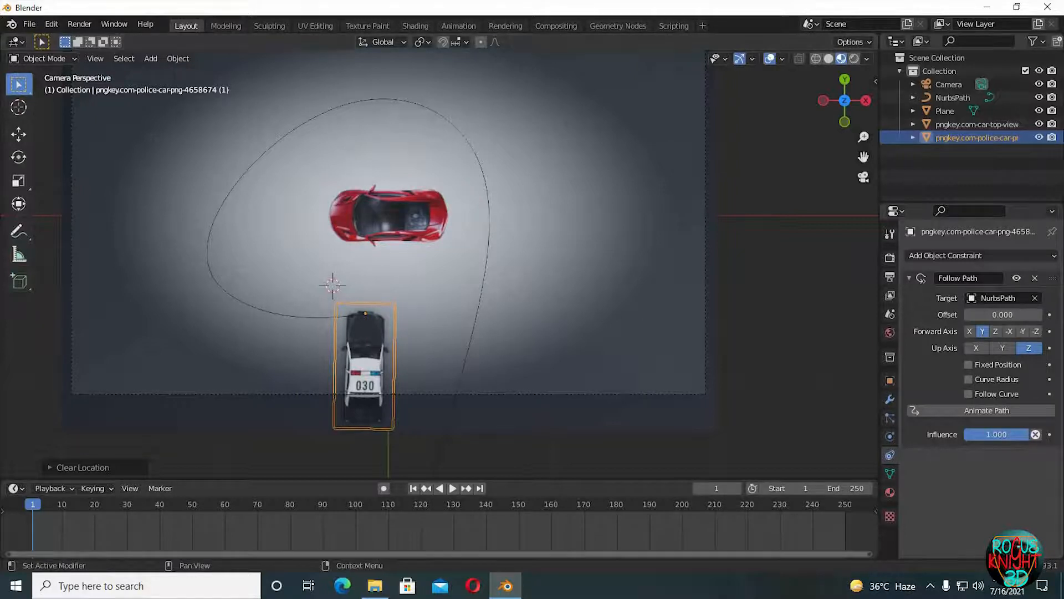
drag(1014, 314, 952, 314)
key(ctrl+z)
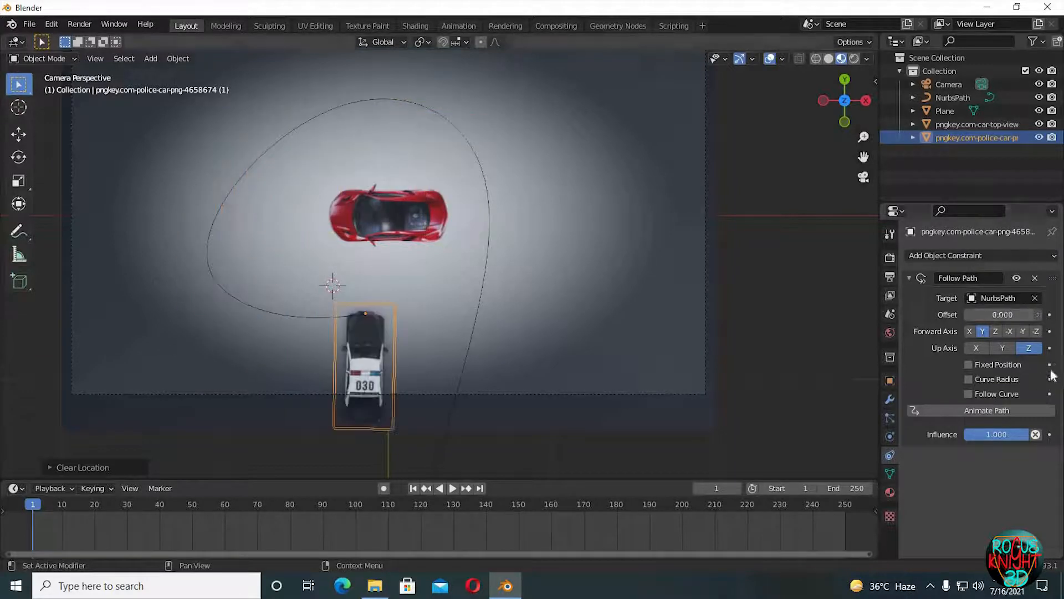
click(968, 394)
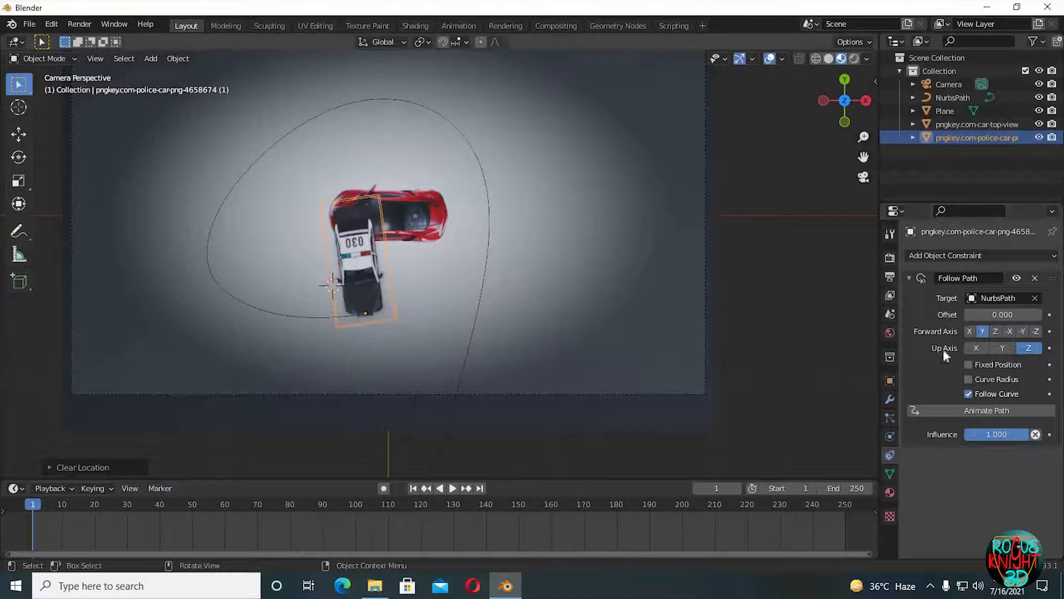
drag(983, 311, 912, 310)
- Move the path's upper-left control point farther up and left to round out the curve, and finish editing it
click(233, 186)
key(Tab)
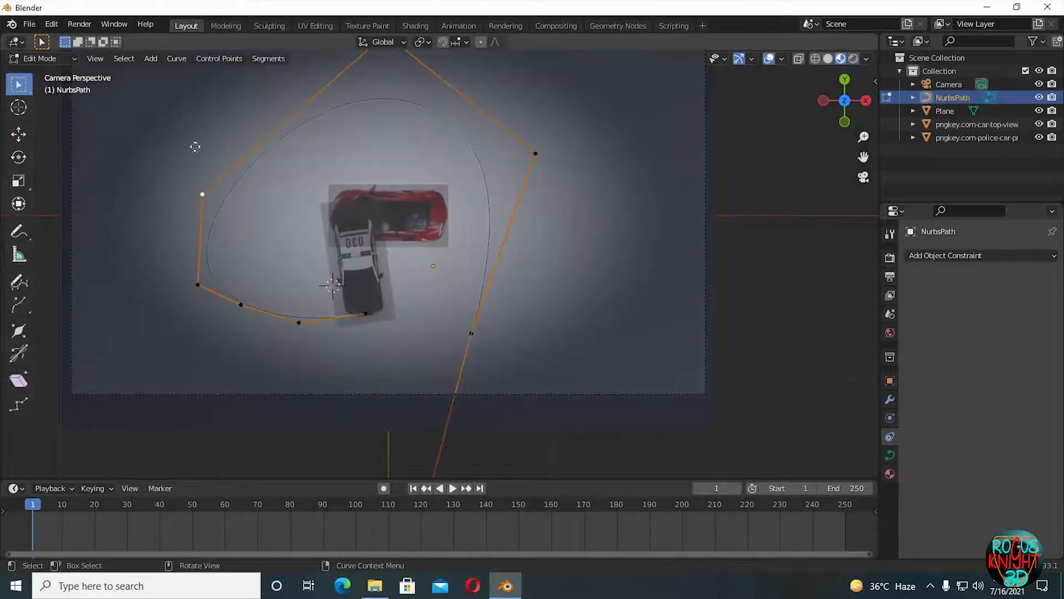
key(g)
click(201, 157)
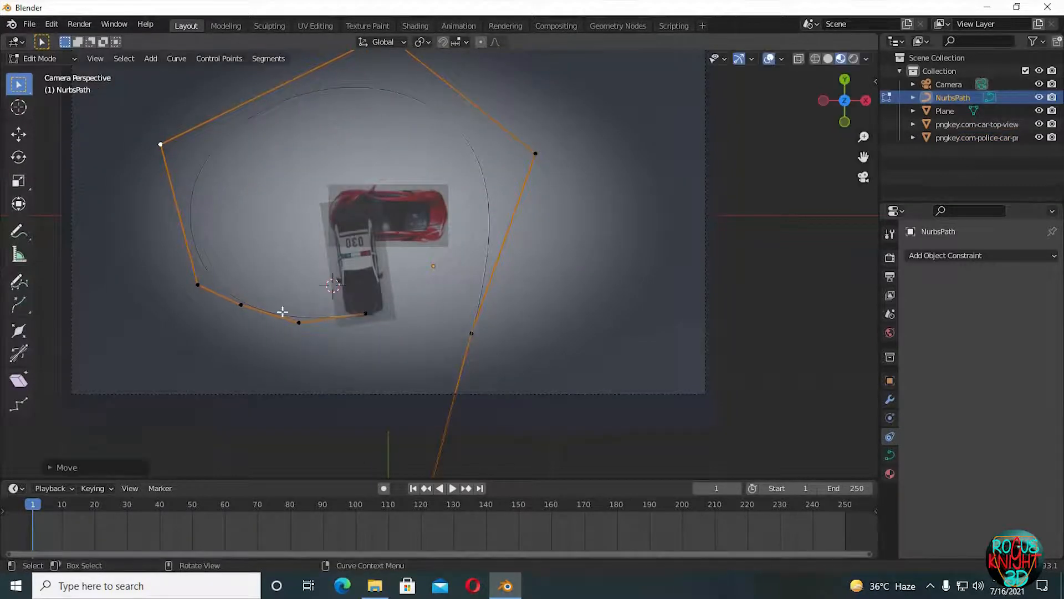
key(Tab)
- Set the police car's Follow Path offset to -100.200, placing it at the path's lower end outside the camera frame
click(326, 311)
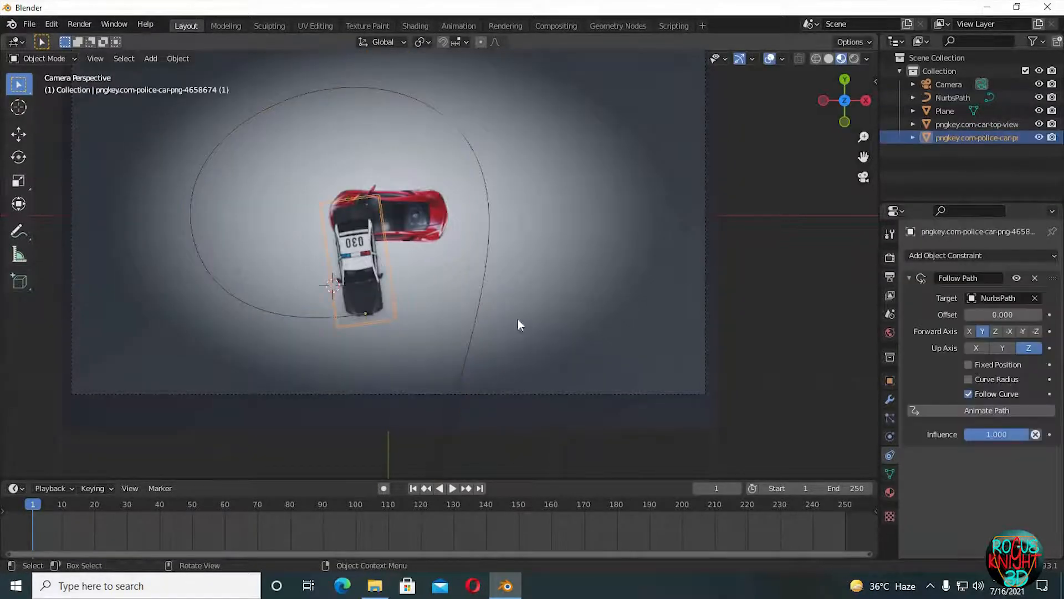
shift+middle_drag(382, 326, 365, 233)
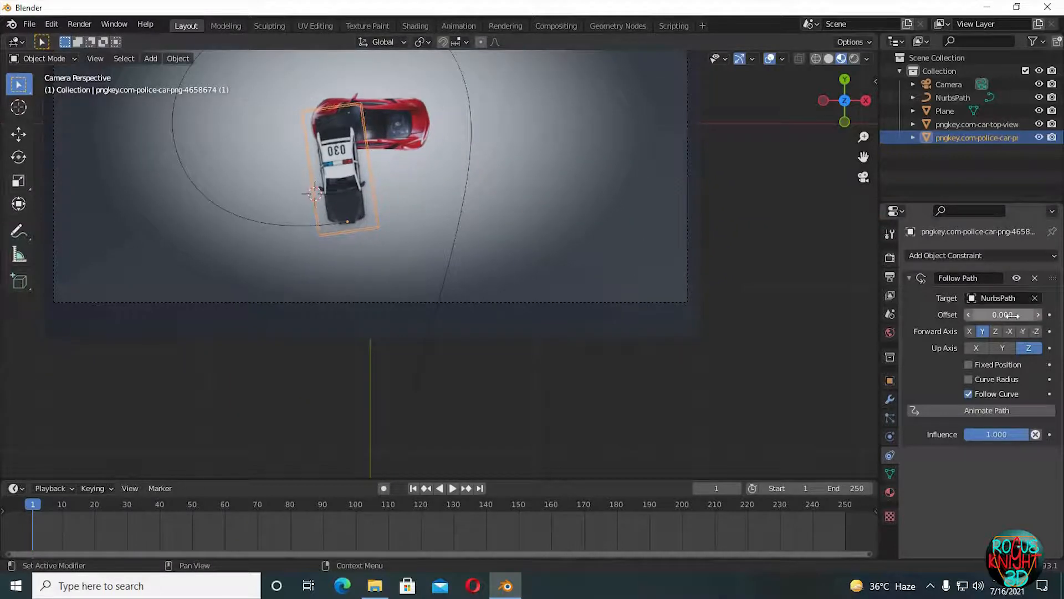
drag(1012, 314, 948, 315)
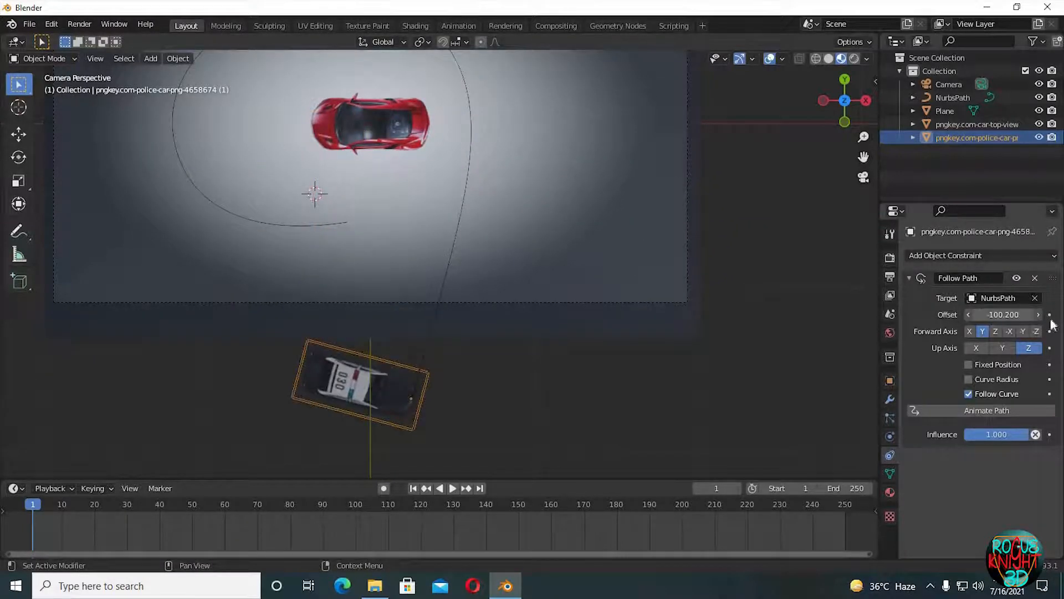
- Rotate the police car about 90° so its front points up along the path, and nudge it slightly into line with the curve
key(r)
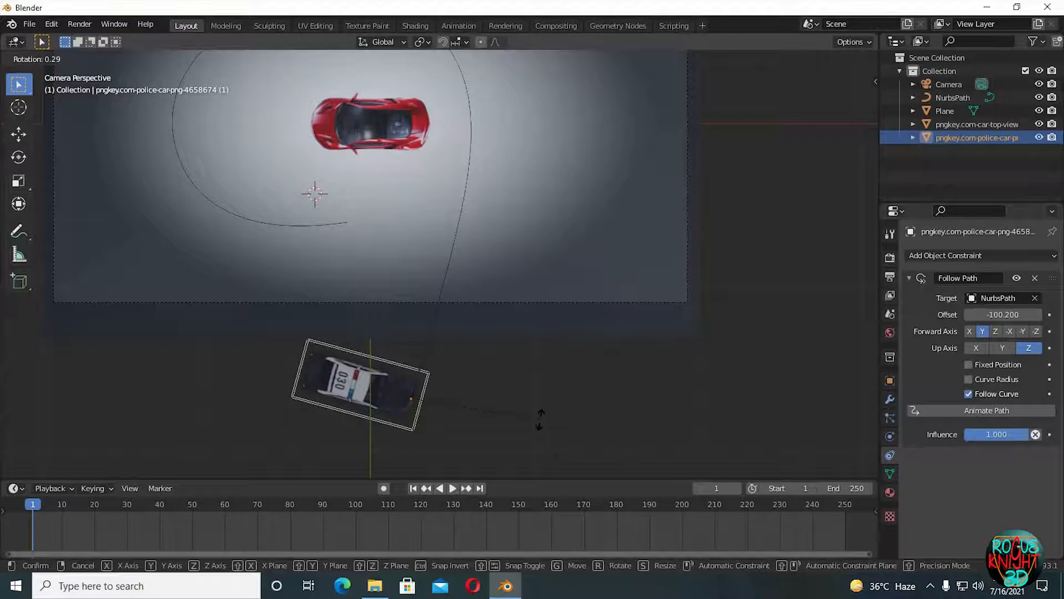
click(488, 261)
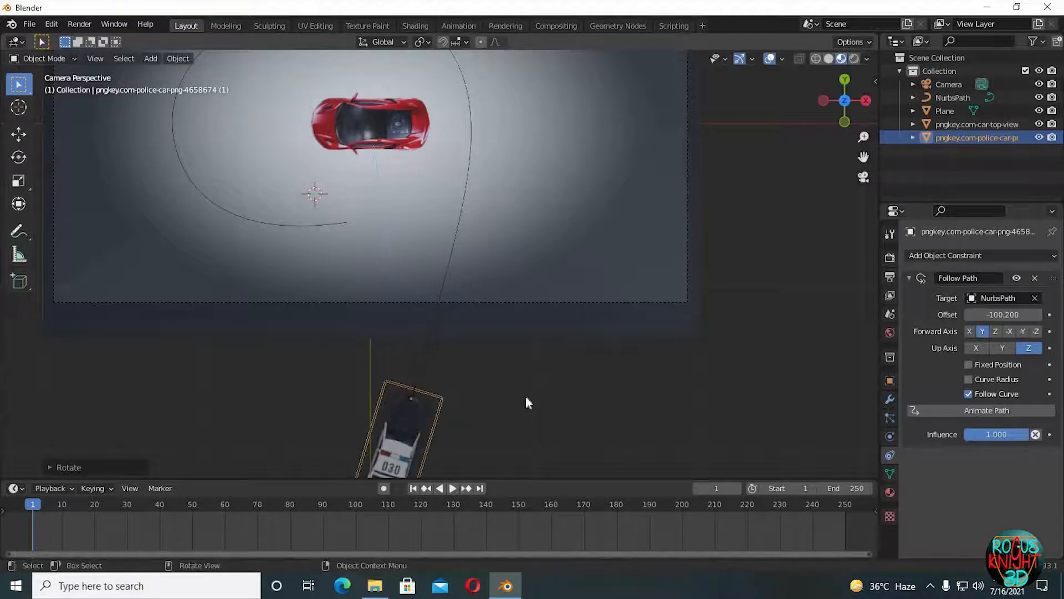
scroll(525, 397, up, 2)
shift+middle_drag(525, 397, 527, 240)
scroll(526, 241, up, 2)
key(g)
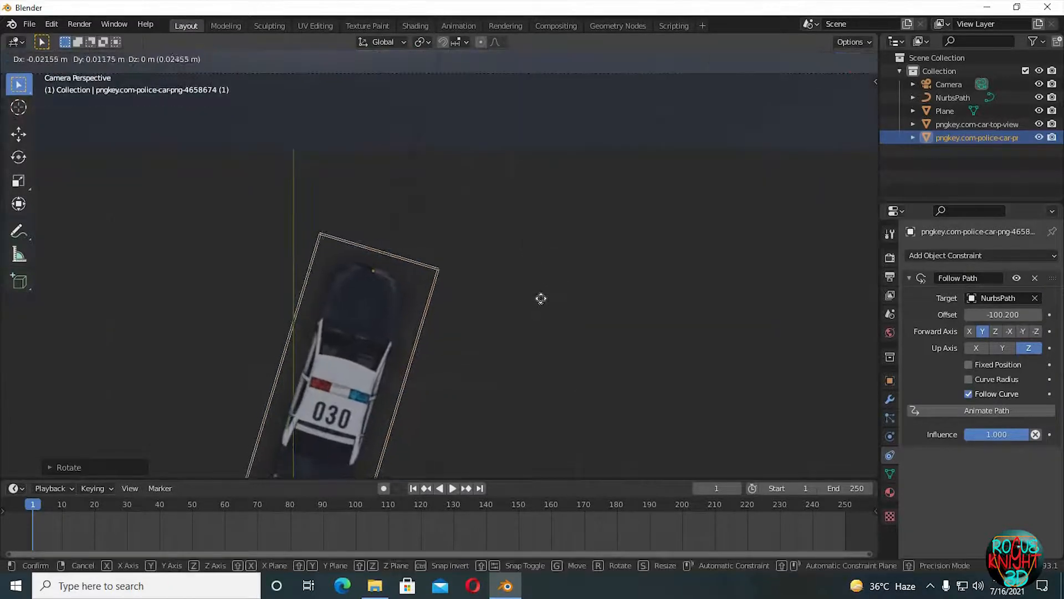
click(540, 297)
scroll(539, 285, down, 4)
scroll(538, 279, up, 3)
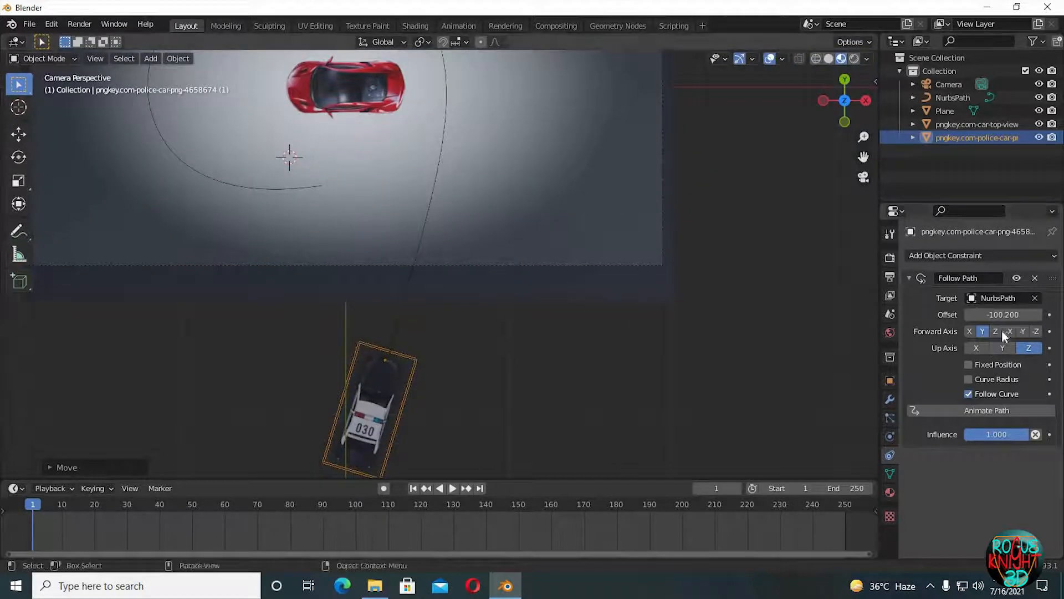
- Keyframe the police car's Follow Path offset at frame 1
click(1049, 314)
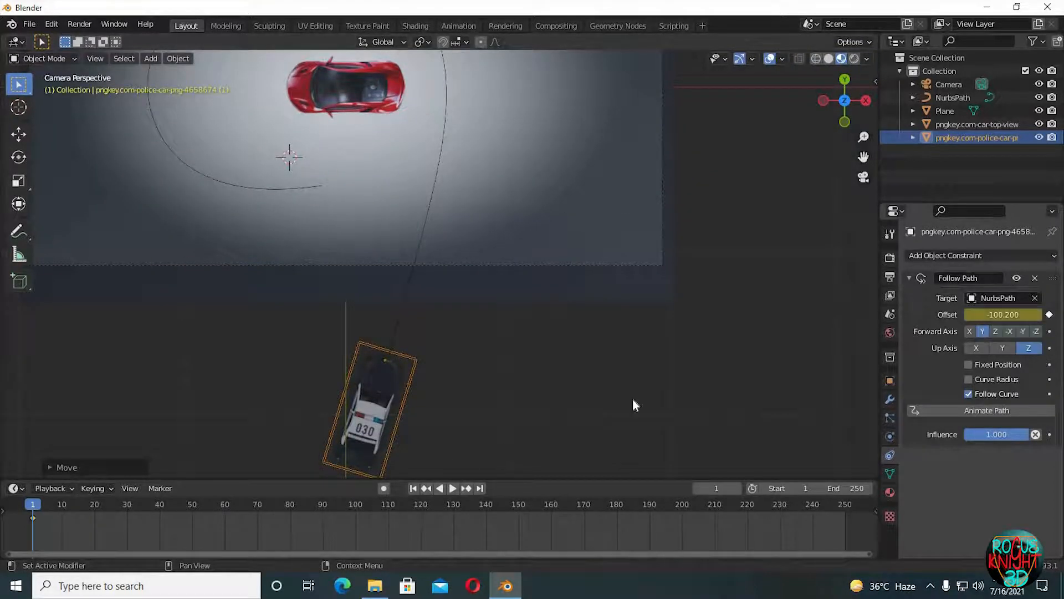
shift+scroll(202, 447, up, 2)
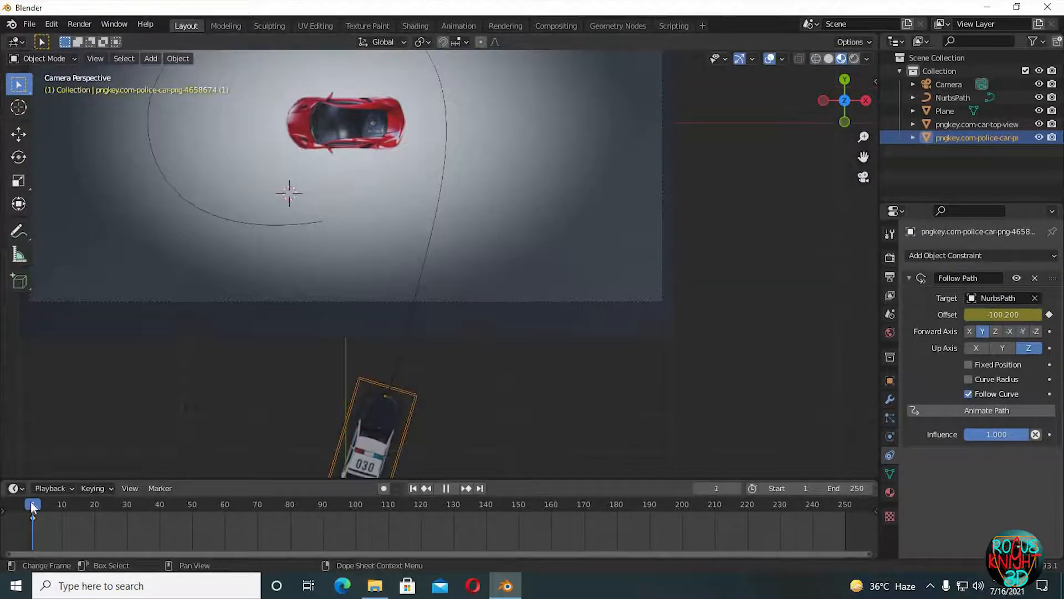
drag(31, 503, 34, 502)
- At frame 70, set the police car's Follow Path offset to 0 and keyframe it
click(256, 506)
key(space)
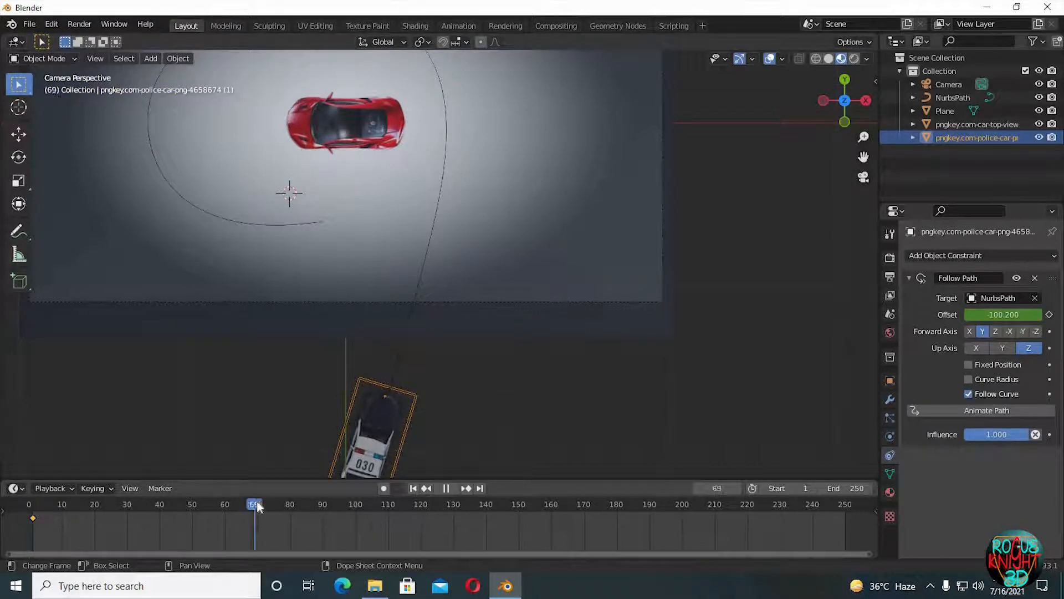
key(space)
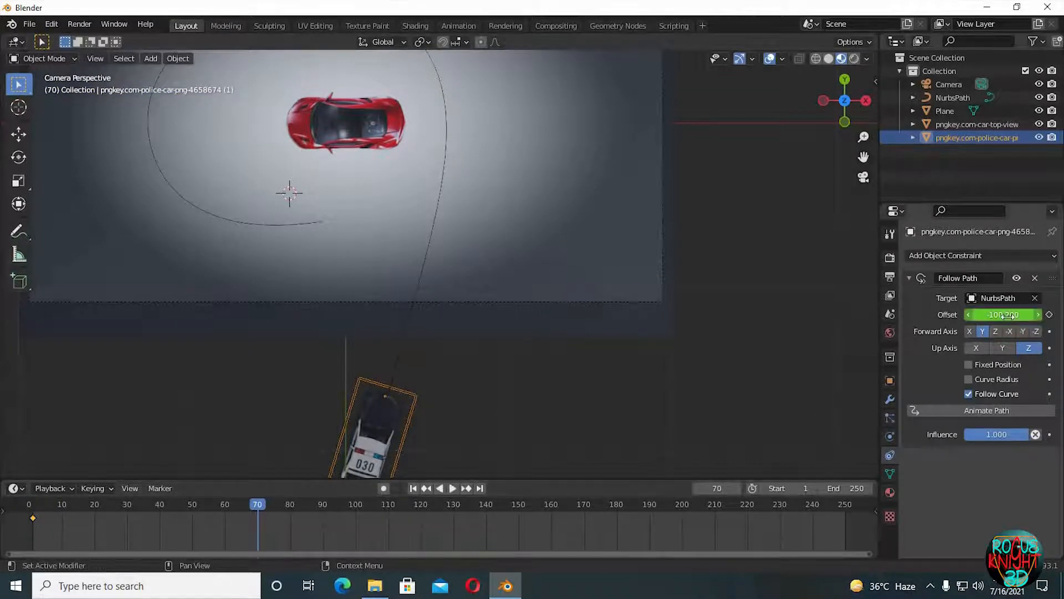
click(1003, 314)
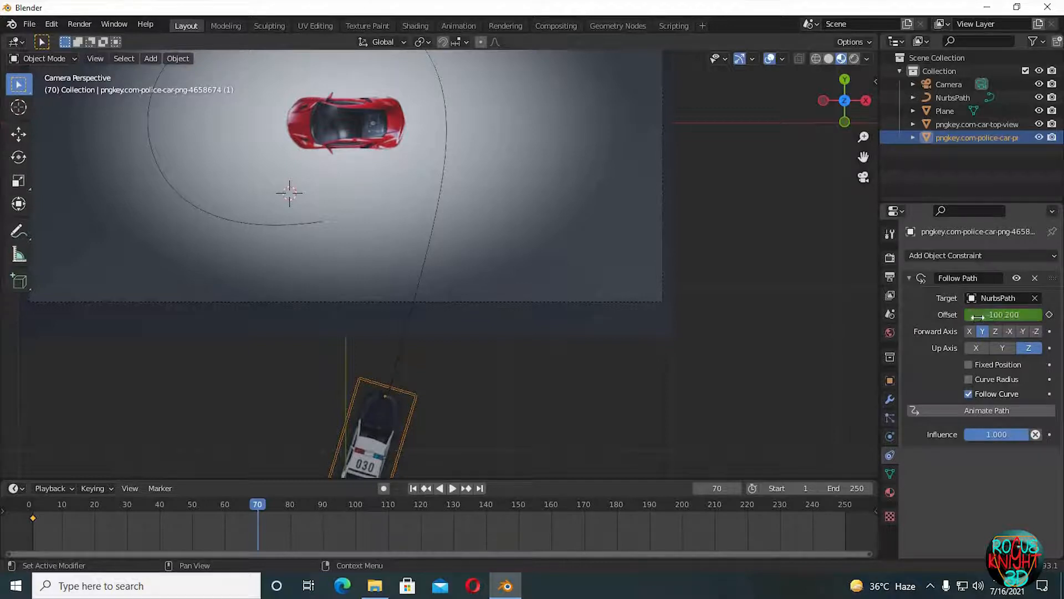
drag(977, 317, 979, 317)
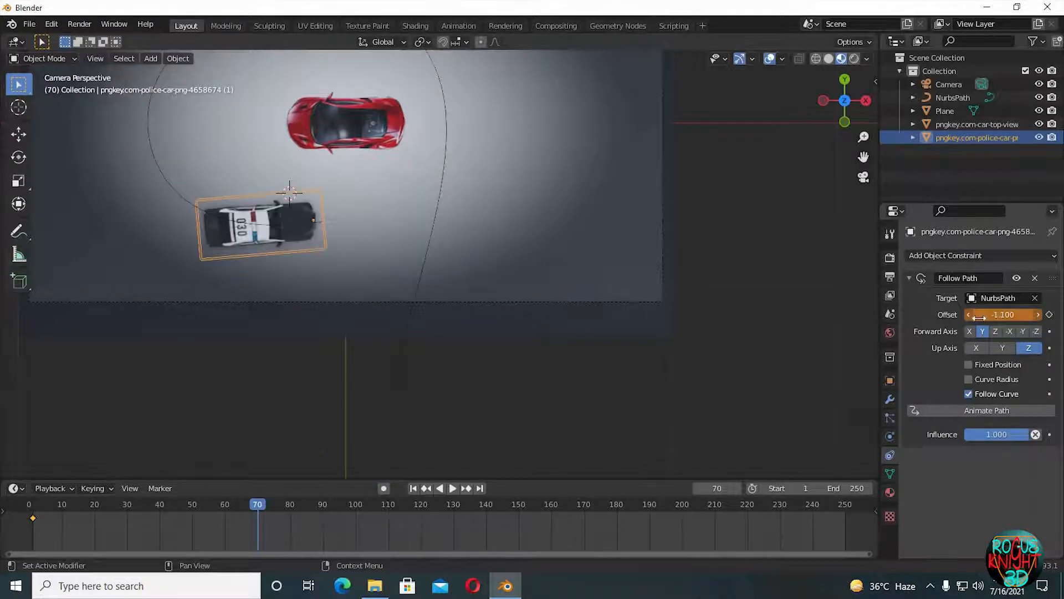
key(Return)
click(1049, 315)
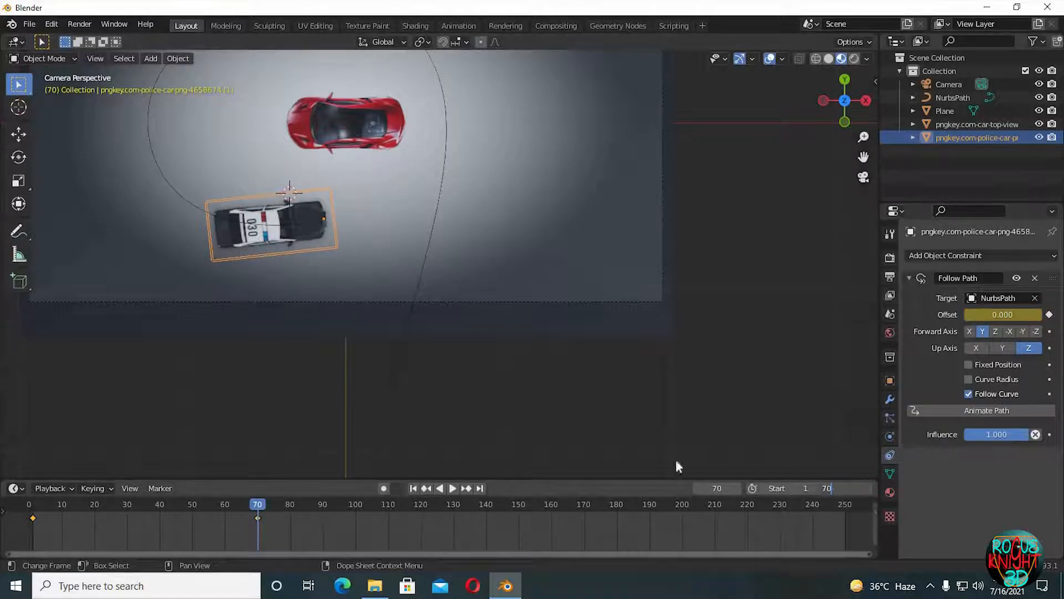
- Set the animation's end frame to 70, fit the camera frame in the view and play the animation
key(Return)
key(Home)
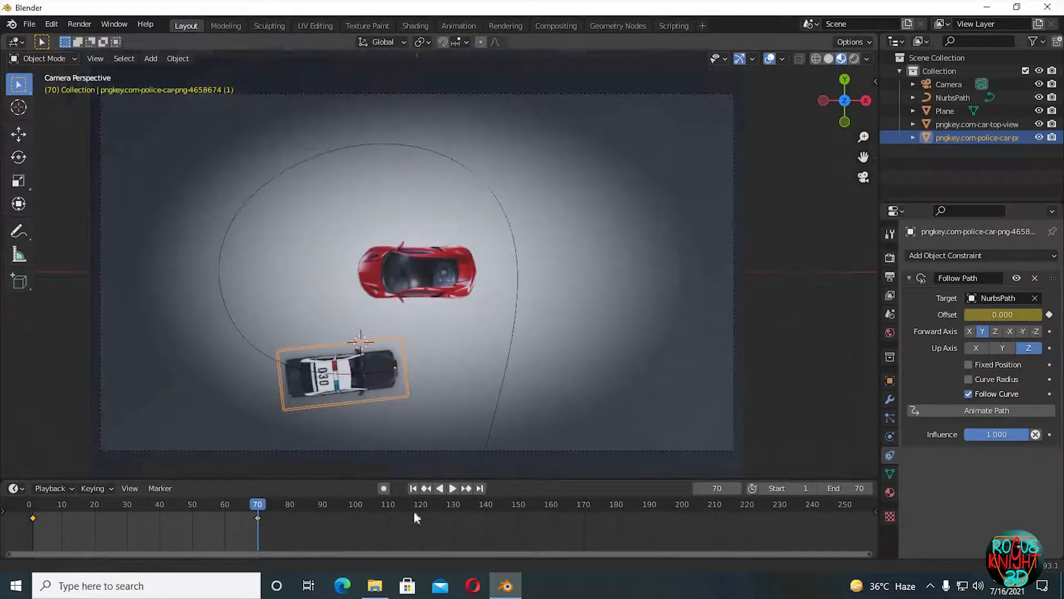
click(452, 488)
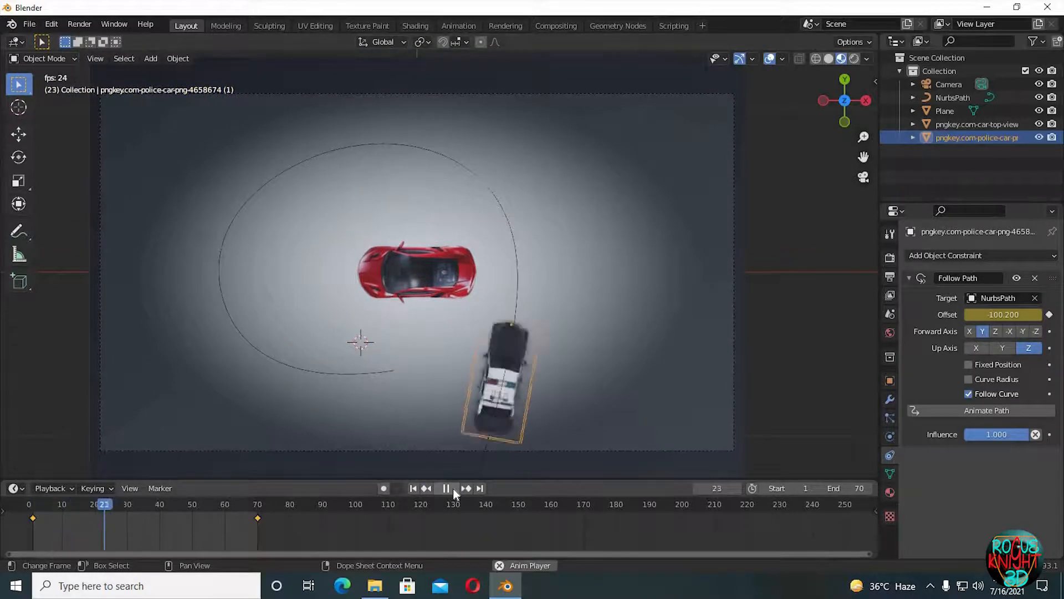
- Stop the playback, check the police car near frame 62, and replay the animation from the first frame
click(453, 488)
click(231, 514)
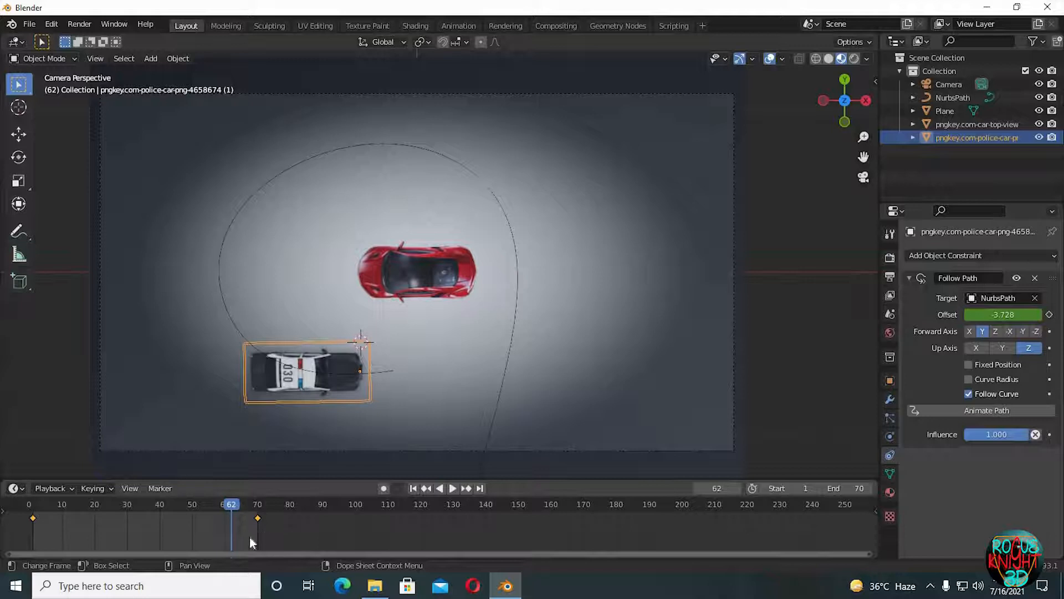
scroll(501, 416, down, 4)
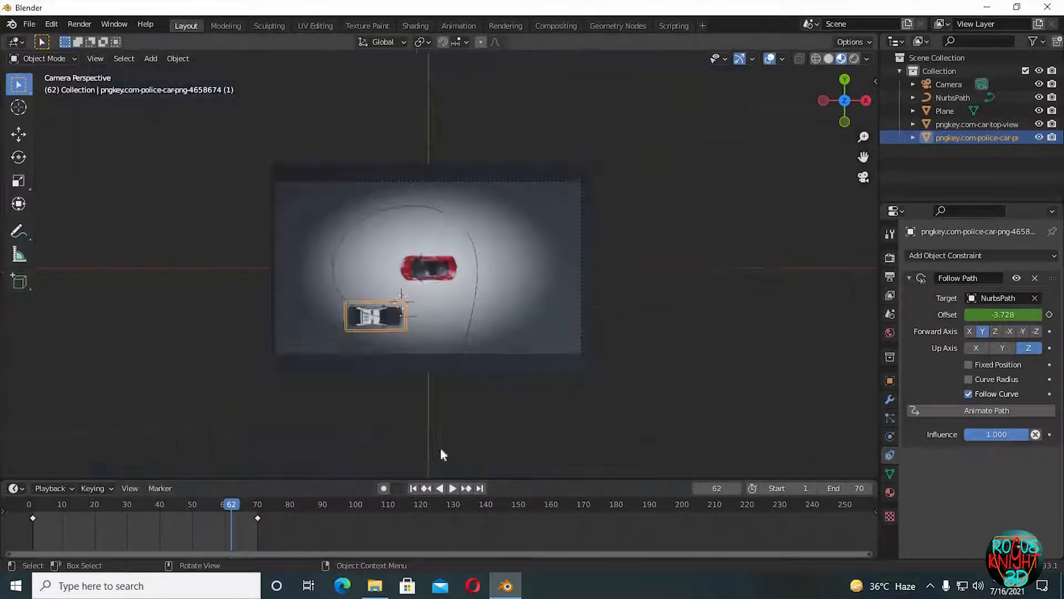
scroll(440, 446, up, 2)
click(413, 487)
click(453, 487)
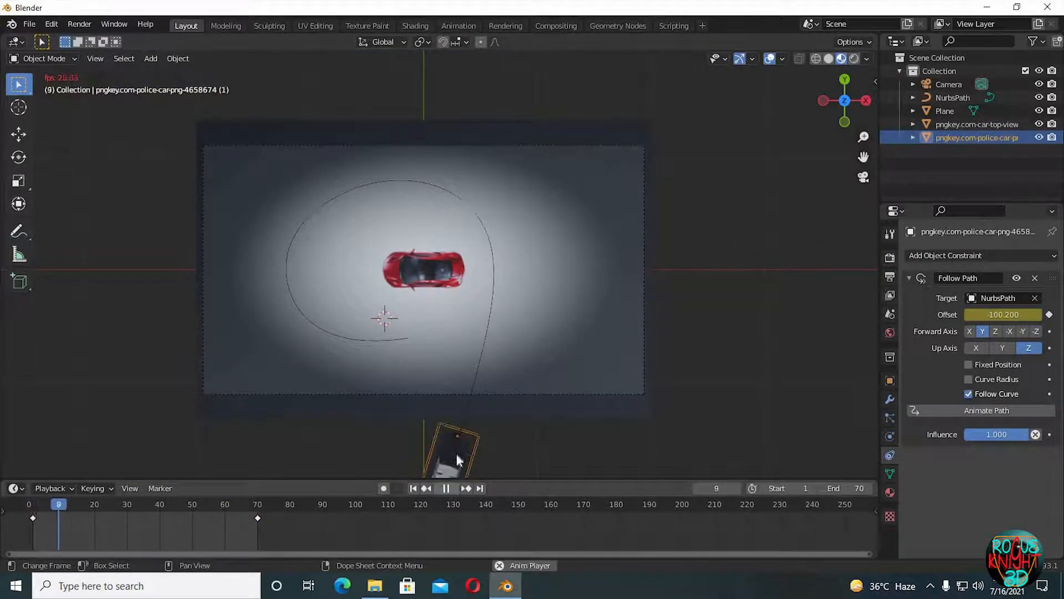
click(448, 488)
- Set the interpolation mode of both police car offset keyframes to Linear and play the animation
drag(296, 511, 8, 531)
right_click(220, 529)
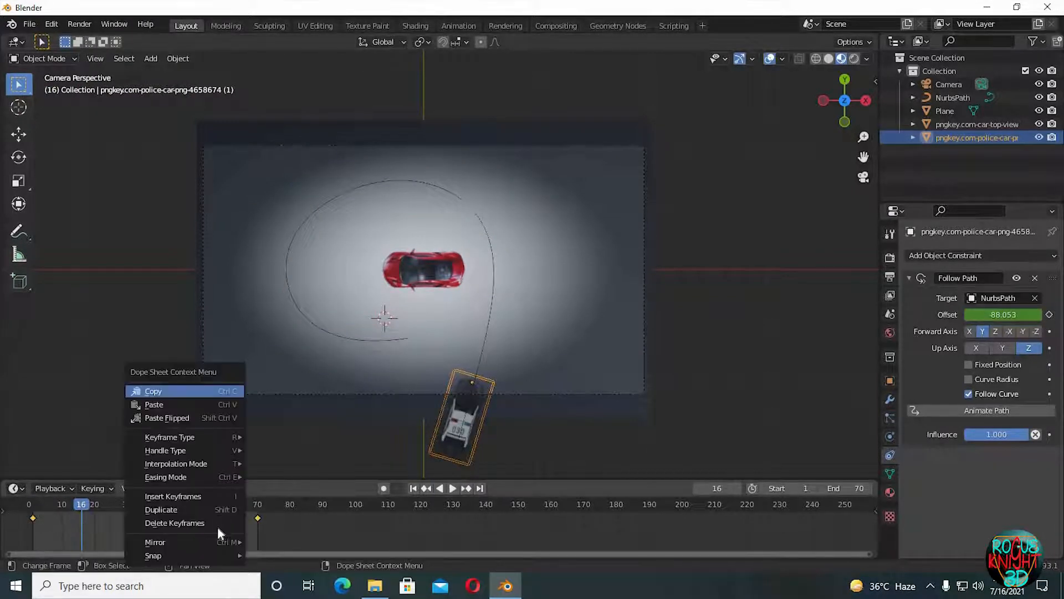
drag(297, 513, 20, 528)
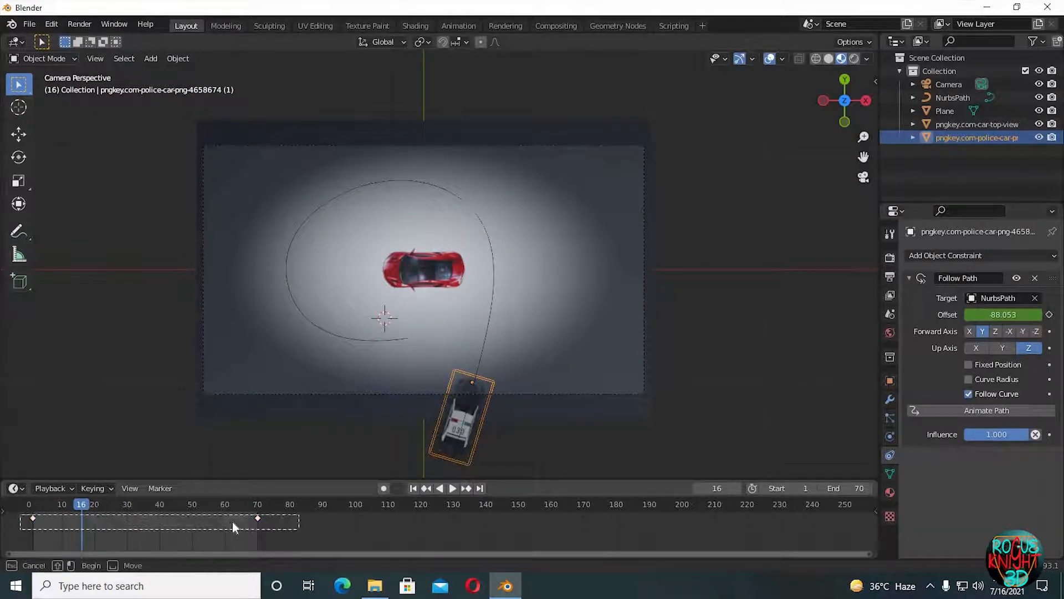
right_click(232, 521)
mouse_move(247, 459)
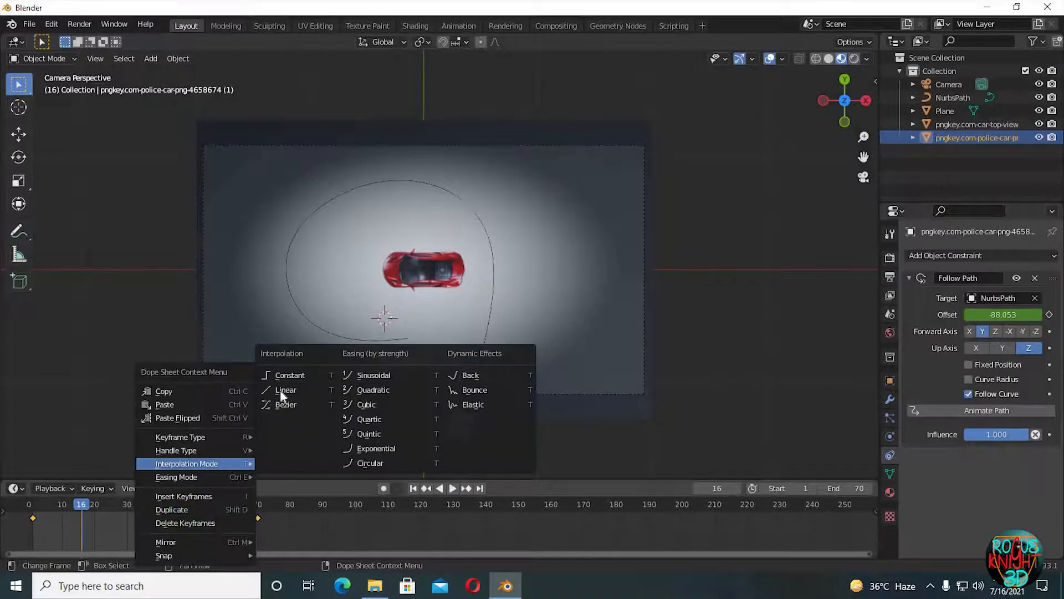
click(286, 390)
click(450, 488)
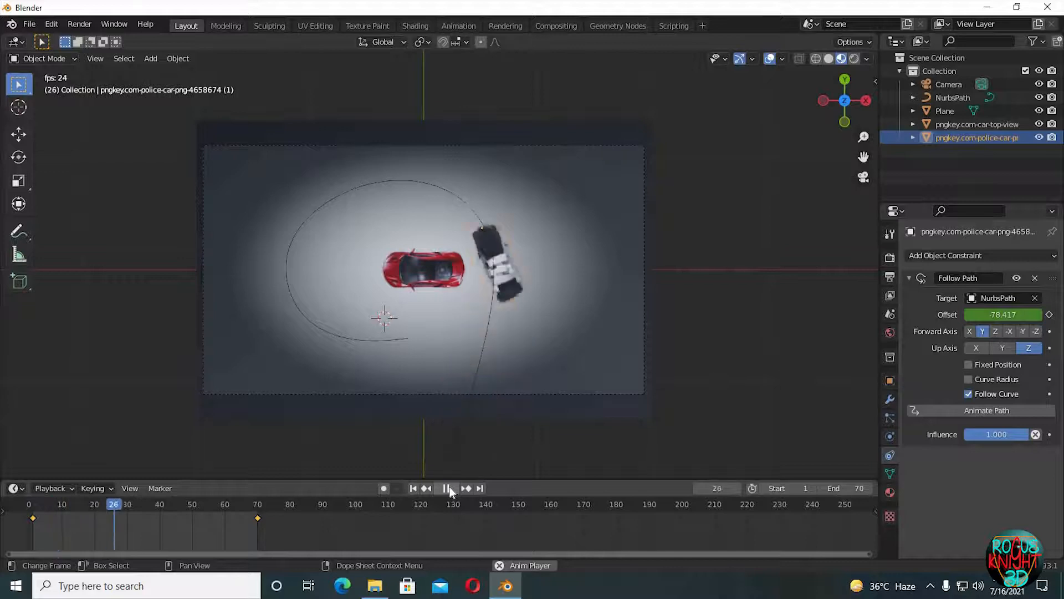
click(448, 488)
- Move the police car's last offset keyframe to frame 55 and play back the shortened motion
click(414, 488)
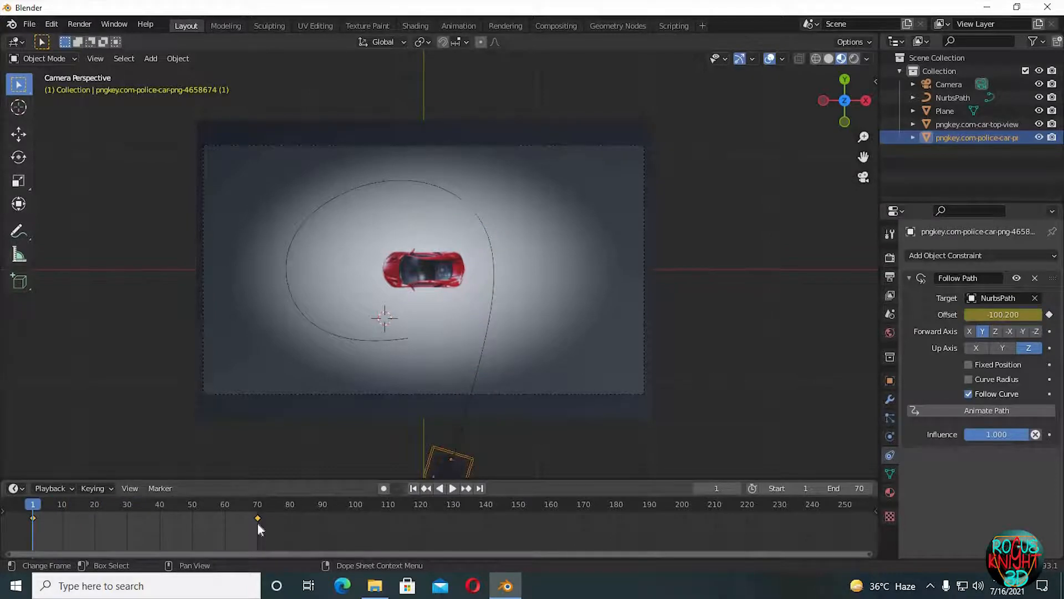
scroll(252, 526, up, 3)
scroll(252, 526, down, 4)
drag(272, 523, 265, 530)
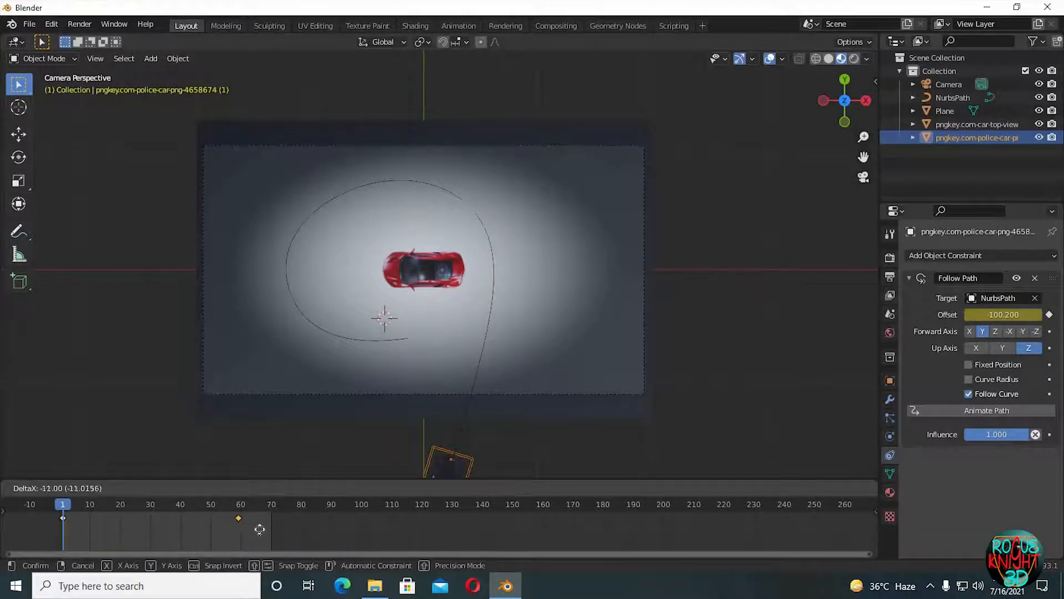
drag(398, 502, 399, 502)
click(448, 488)
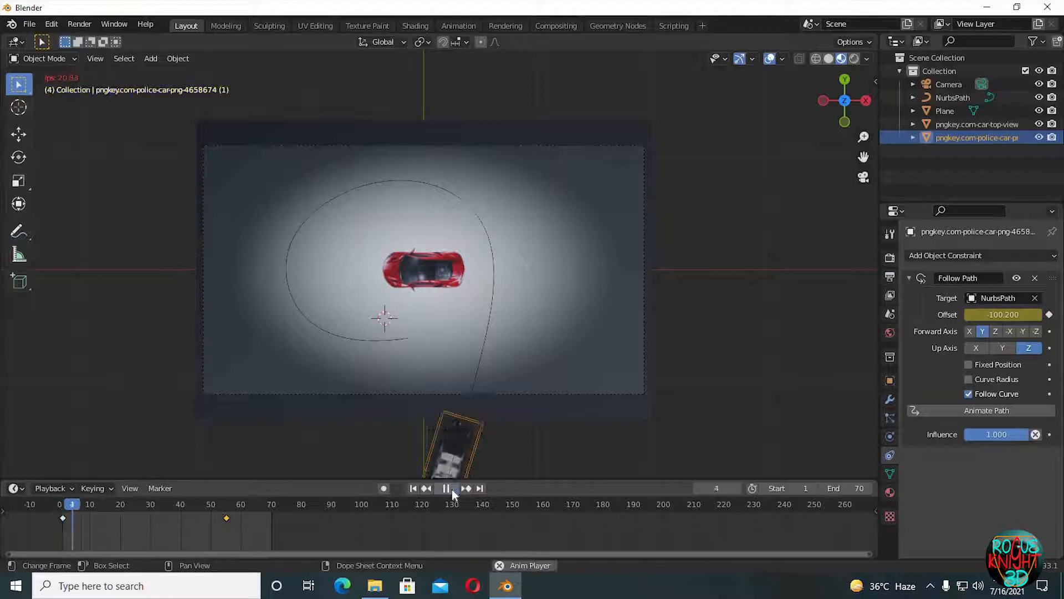
click(447, 488)
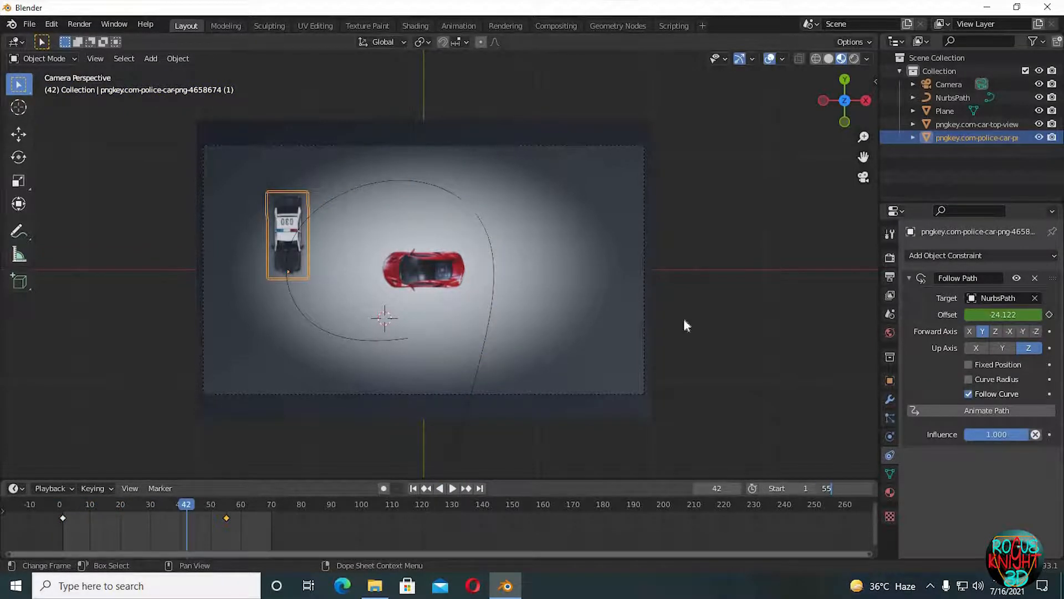
- Set the animation's end frame to 55 and play the animation
scroll(554, 400, up, 2)
click(453, 487)
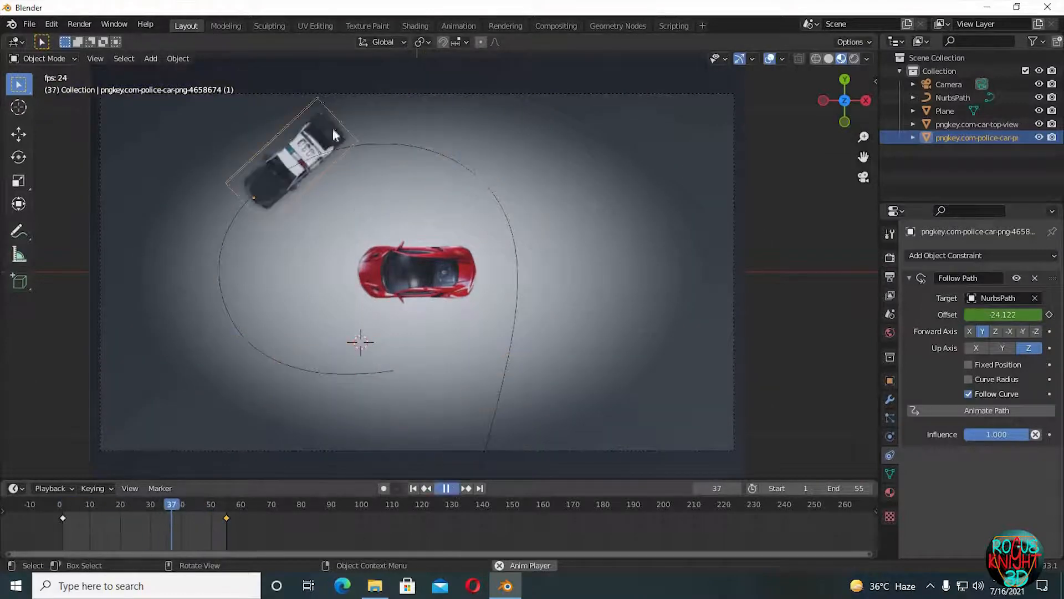
key(space)
- Edit the path curve: raise its upper-left control point and lower its topmost control point by about 0.19 m
click(231, 224)
key(Tab)
click(190, 201)
key(g)
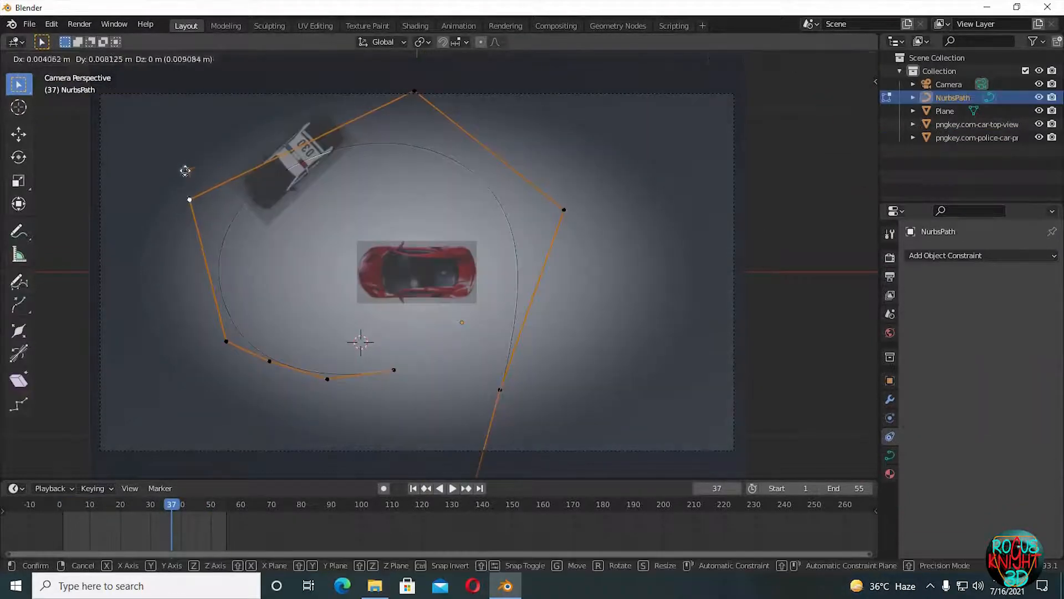
click(187, 170)
click(431, 118)
key(g)
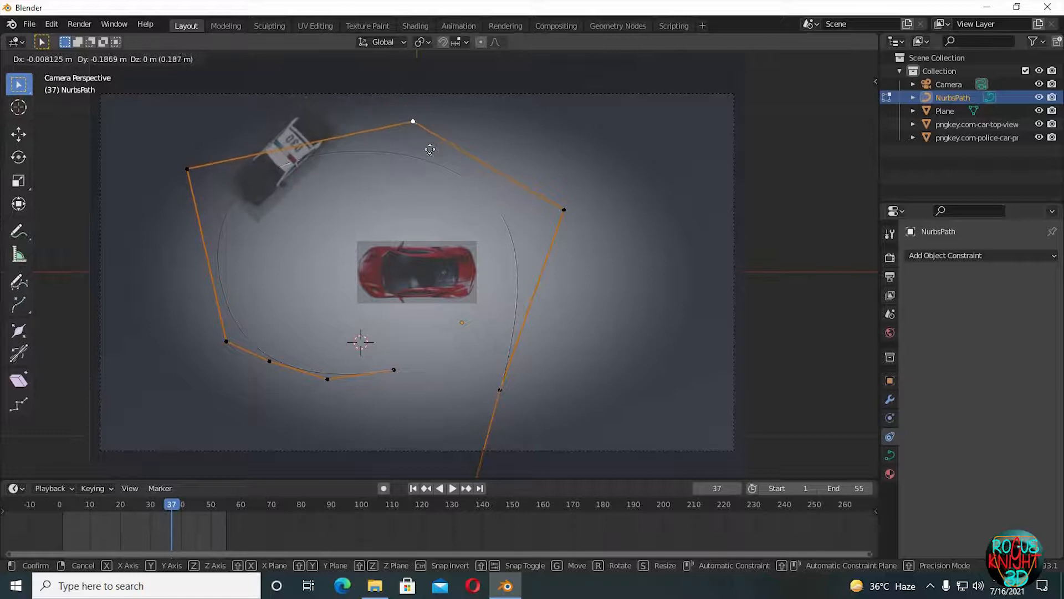
click(430, 150)
- Shift the path's upper-left control point slightly inward, finish editing the curve and play the animation
click(195, 173)
key(g)
click(220, 176)
key(Tab)
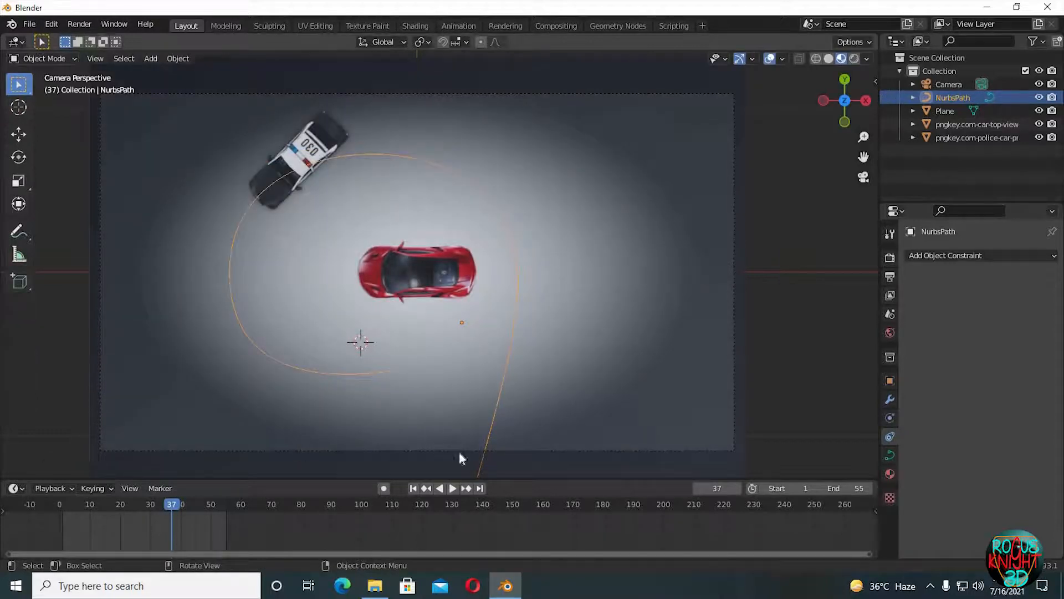
click(452, 488)
click(447, 488)
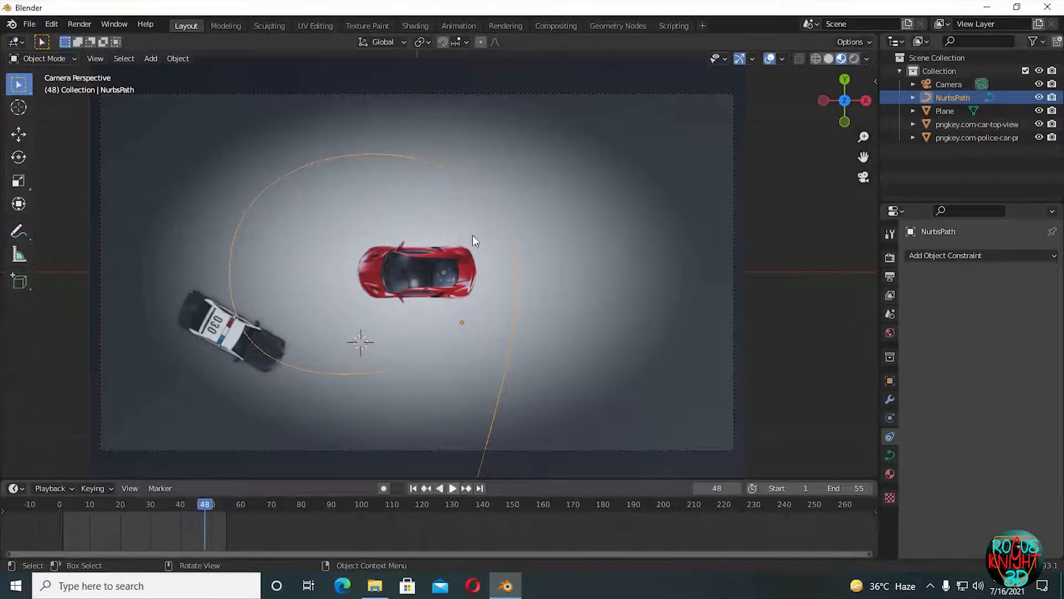
- Insert a Location & Rotation keyframe for the police car at frame 23, as it enters the bend
click(212, 325)
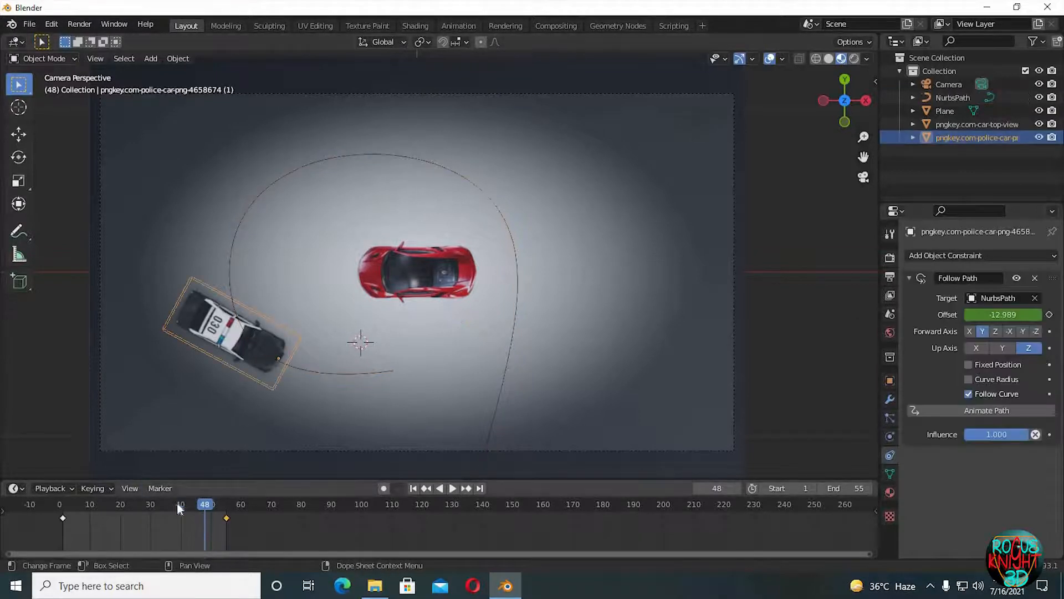
key(space)
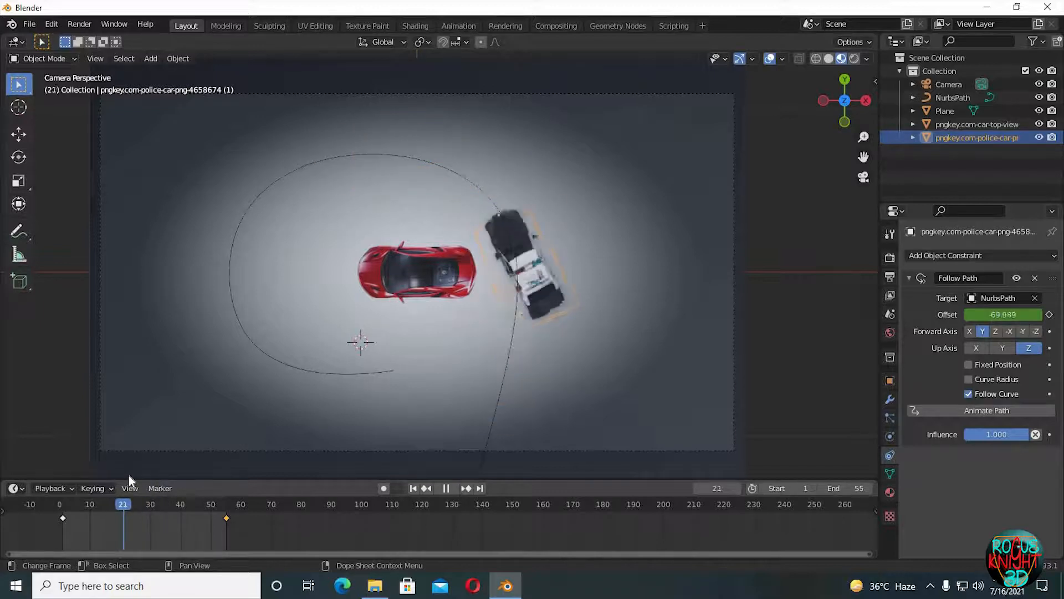
key(space)
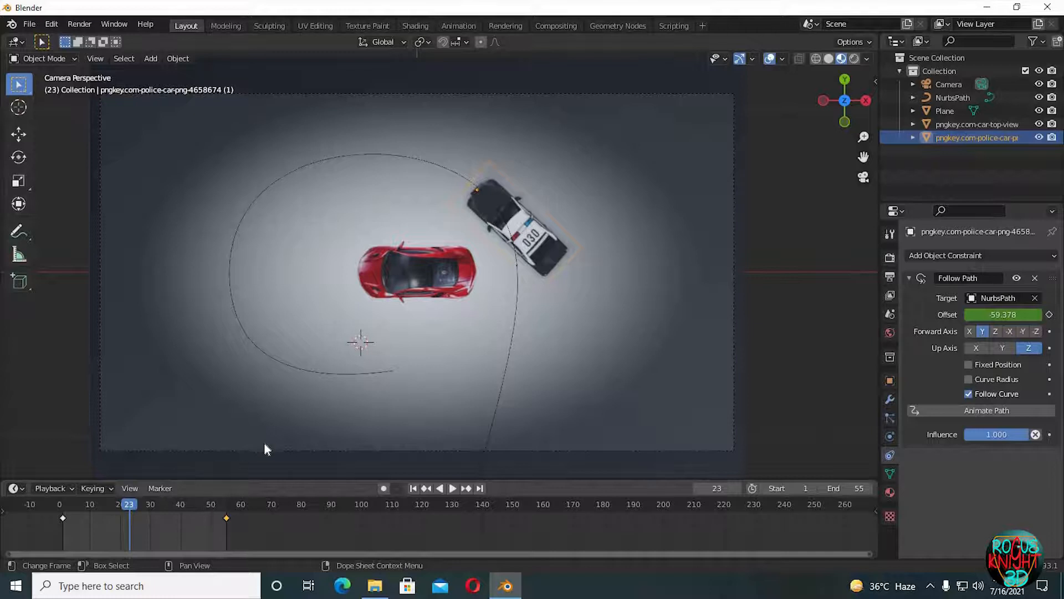
key(i)
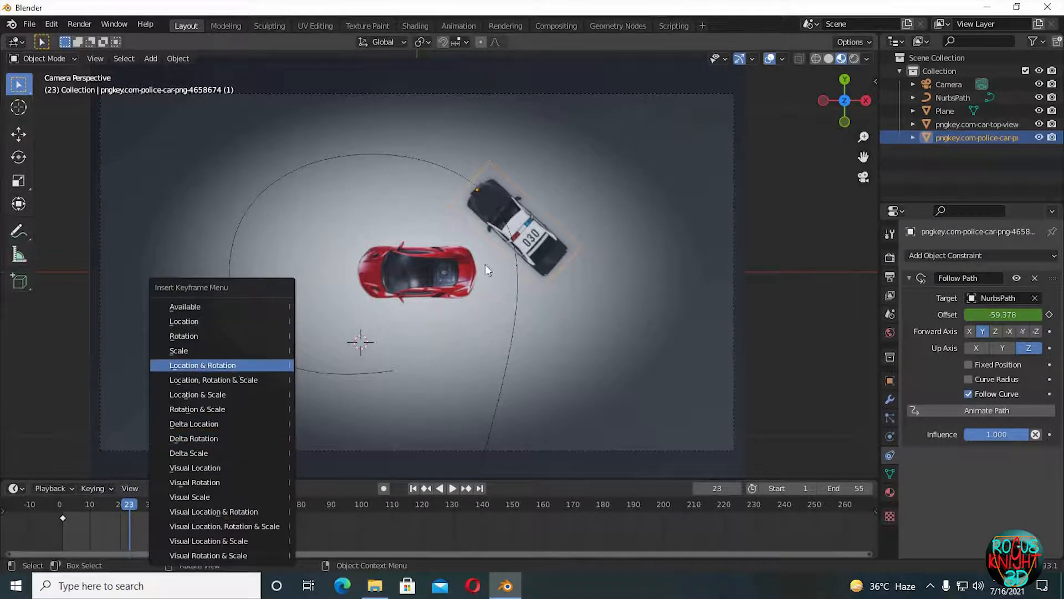
key(Return)
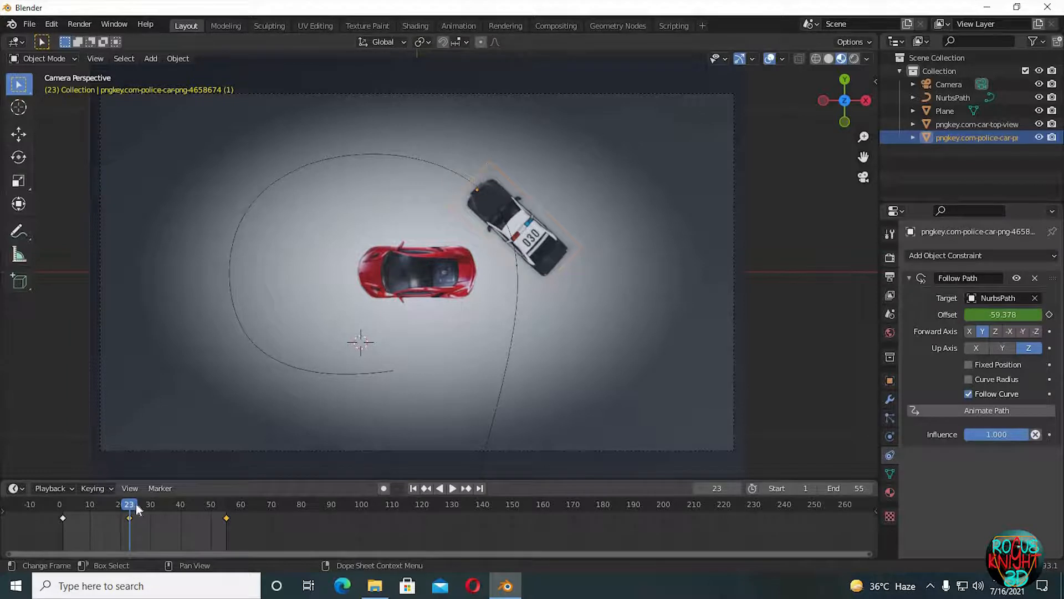
- At frame 28, rotate the police car by about -12° so its tail swings outward, and insert a Location & Rotation keyframe
key(space)
key(space)
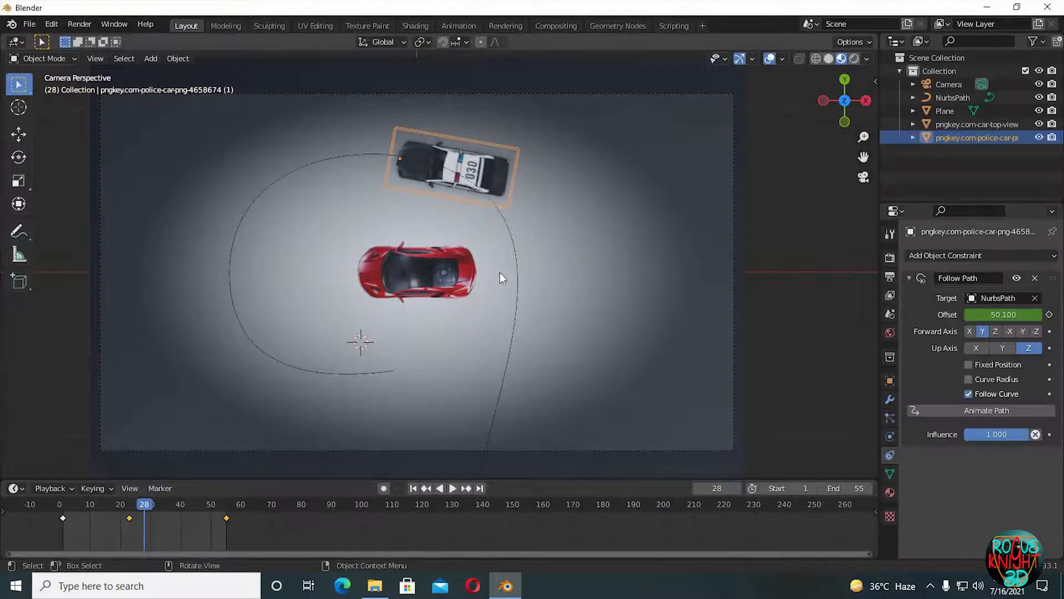
key(r)
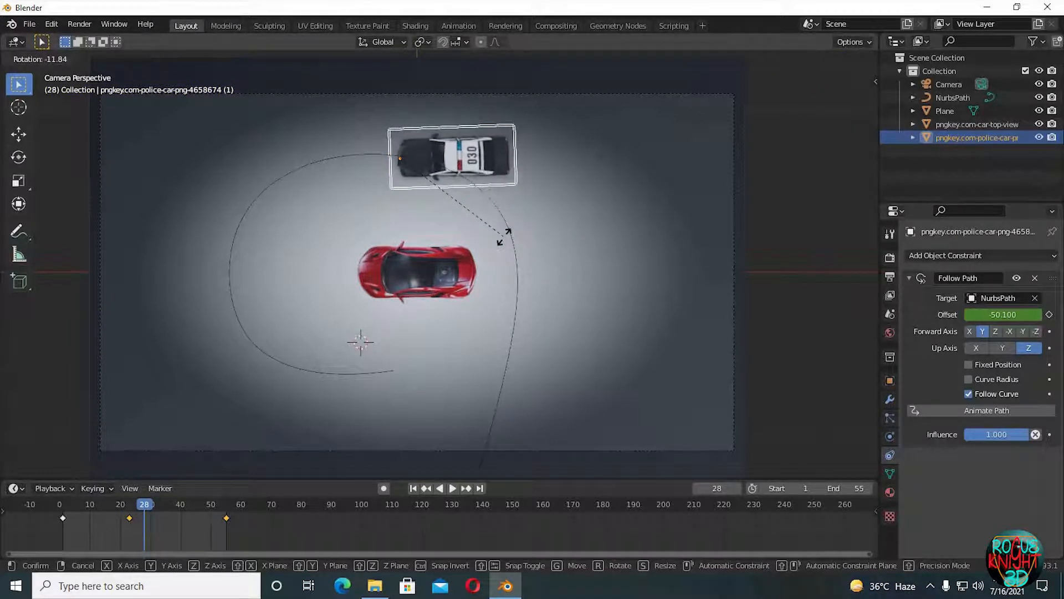
click(503, 235)
key(i)
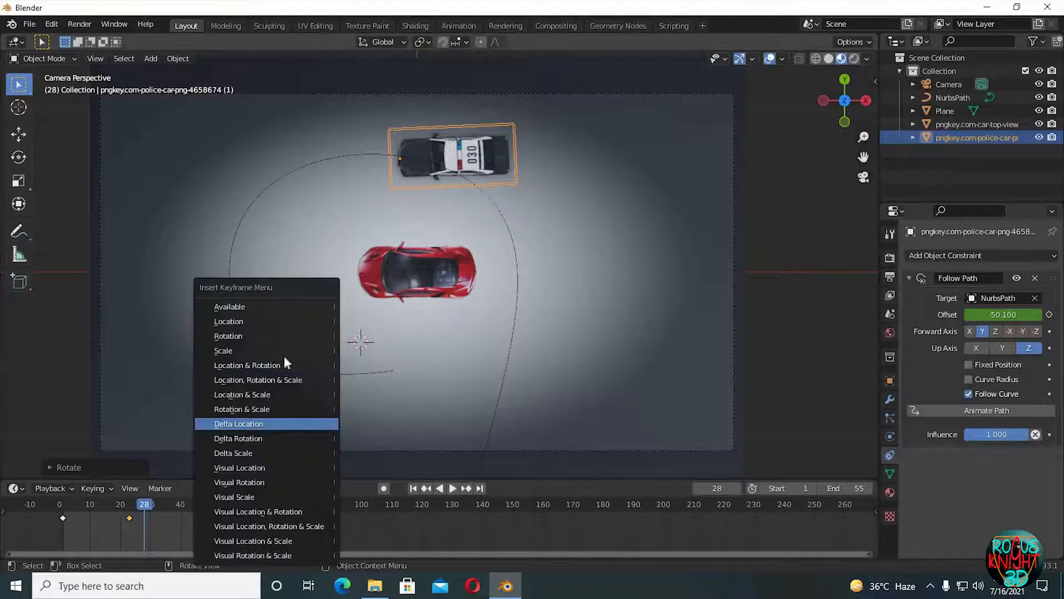
click(244, 363)
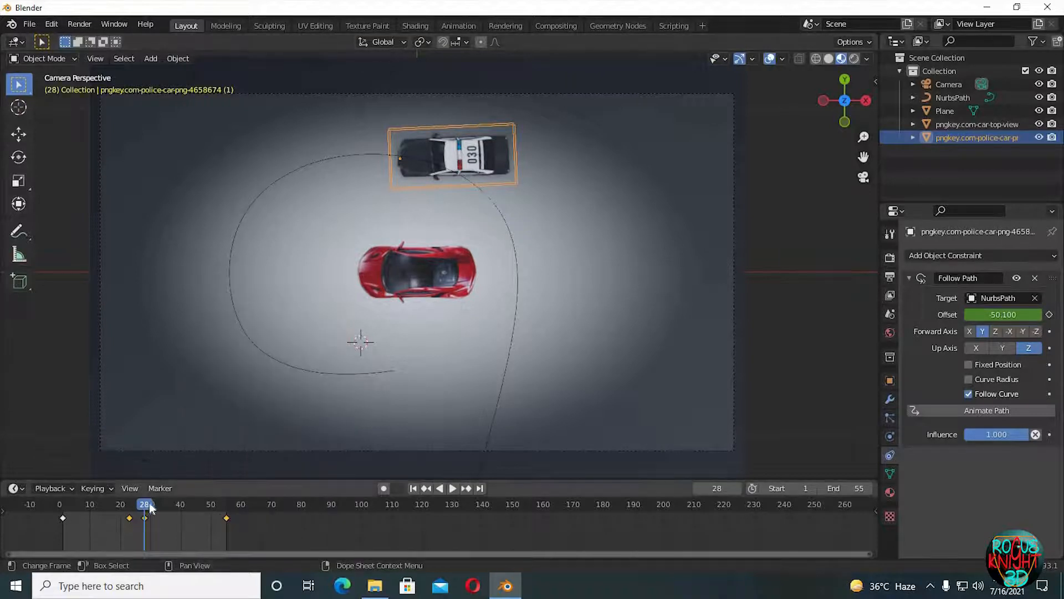
- At frame 42, rotate the police car further so its tail drifts outside the curve, and keyframe the pose
key(space)
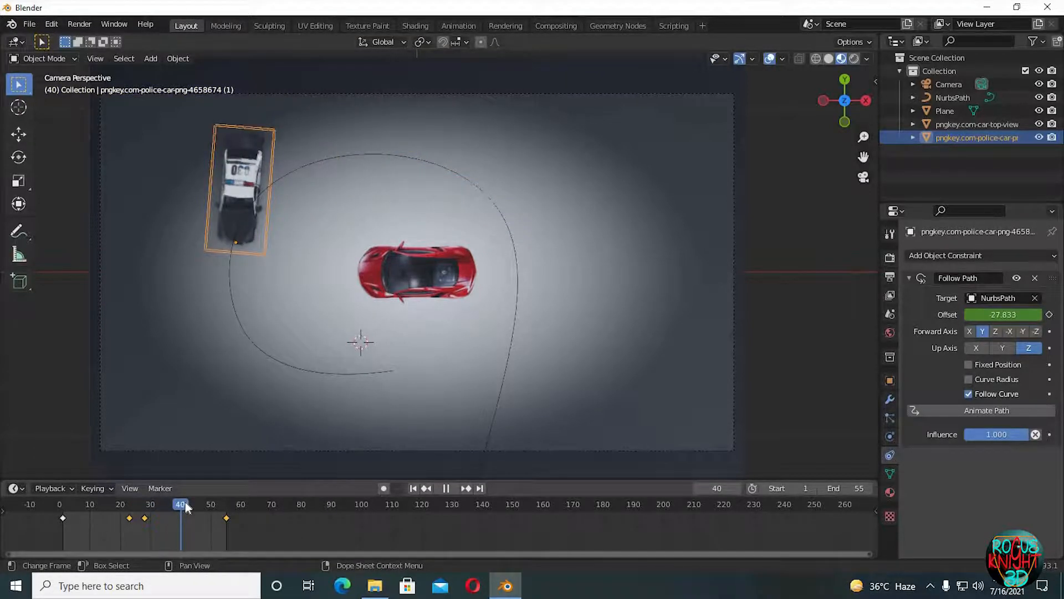
key(space)
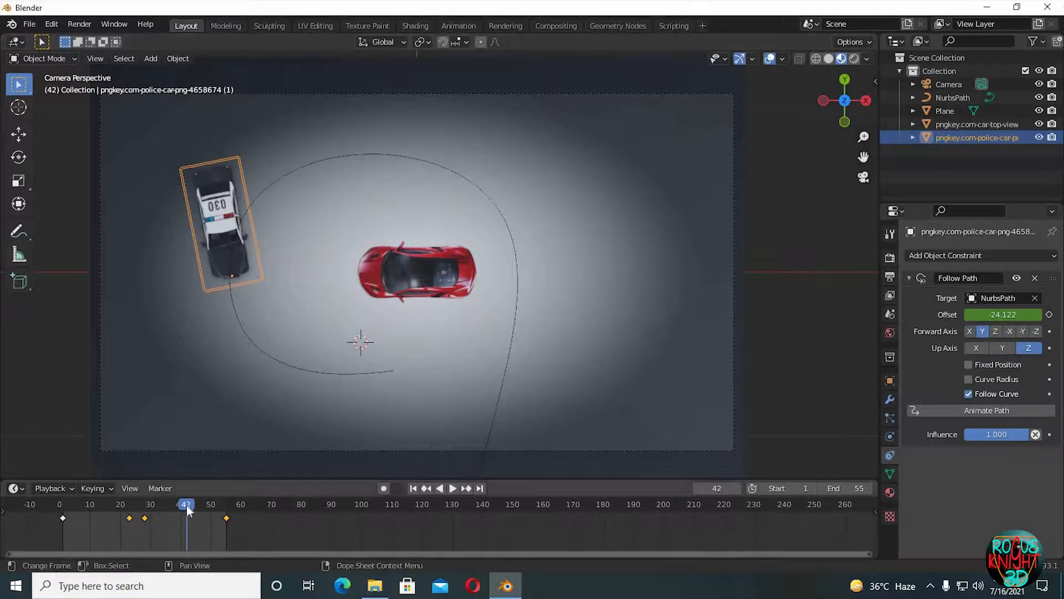
key(t)
key(r)
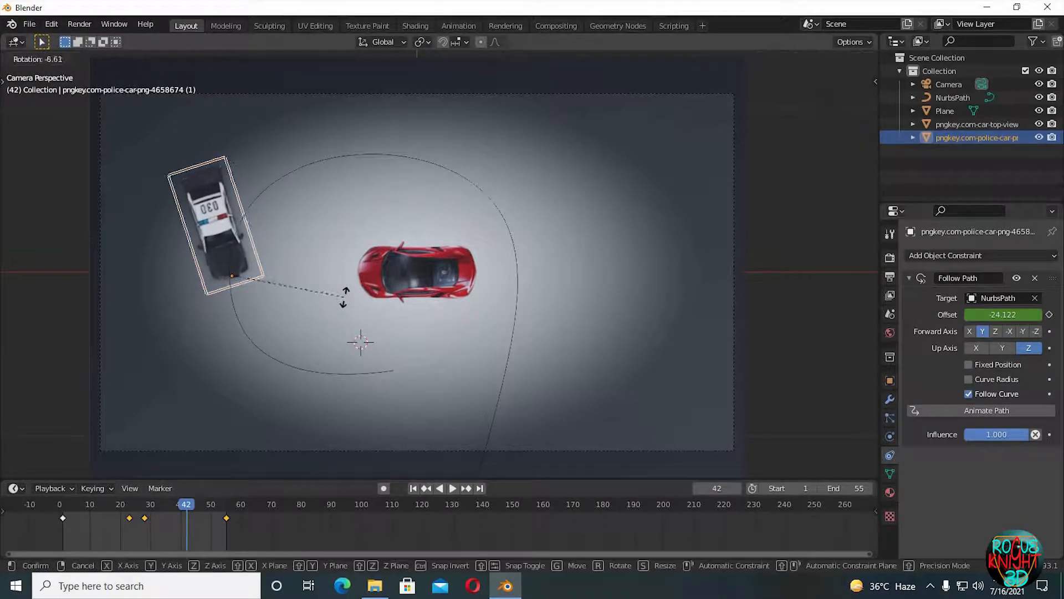
click(338, 290)
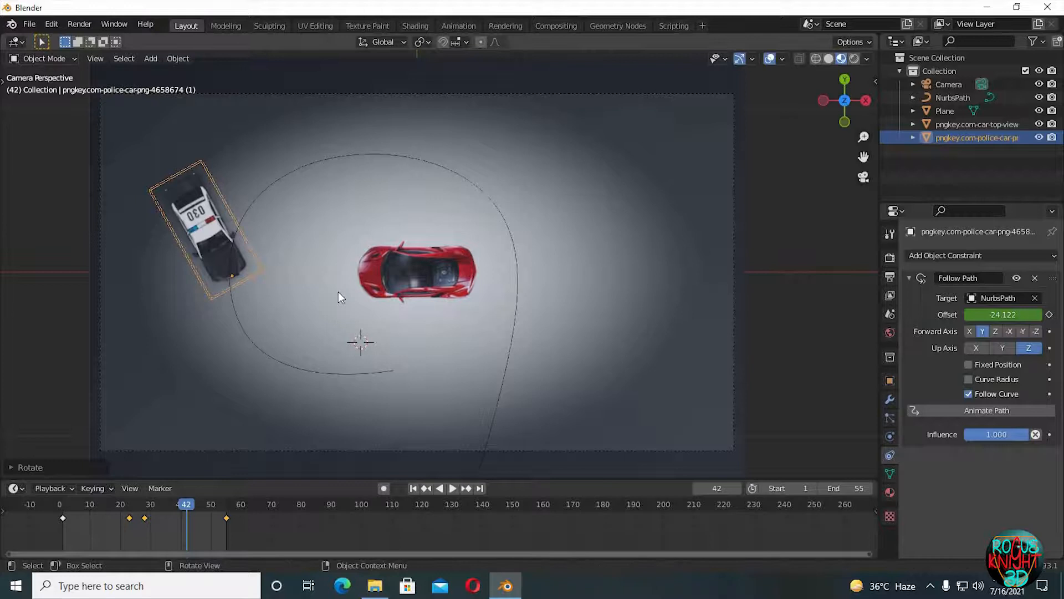
key(i)
click(338, 292)
- At frame 55, rotate the police car clockwise to bring its tail closer to the path, keyframe it and play the animation
key(space)
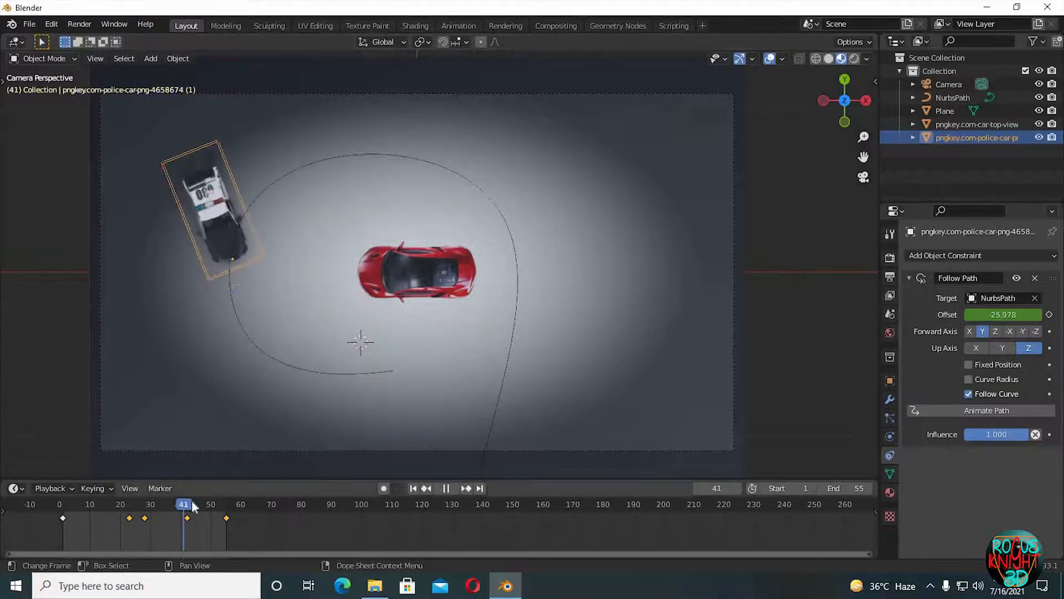
mouse_move(215, 507)
mouse_down()
mouse_move(233, 506)
mouse_move(201, 501)
mouse_move(232, 505)
mouse_up()
key(space)
key(Left)
key(Left)
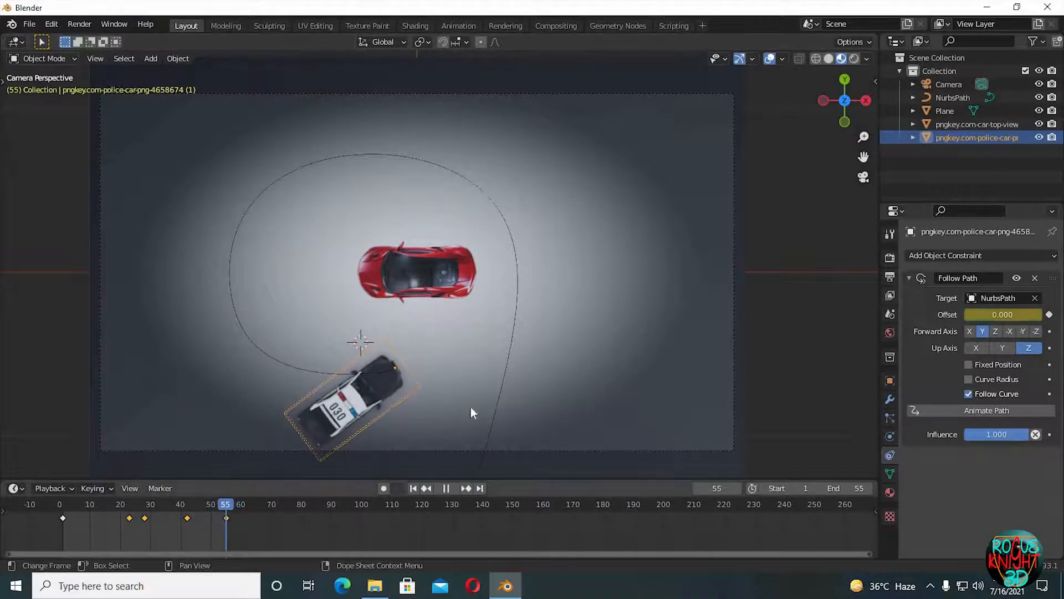
key(r)
click(460, 421)
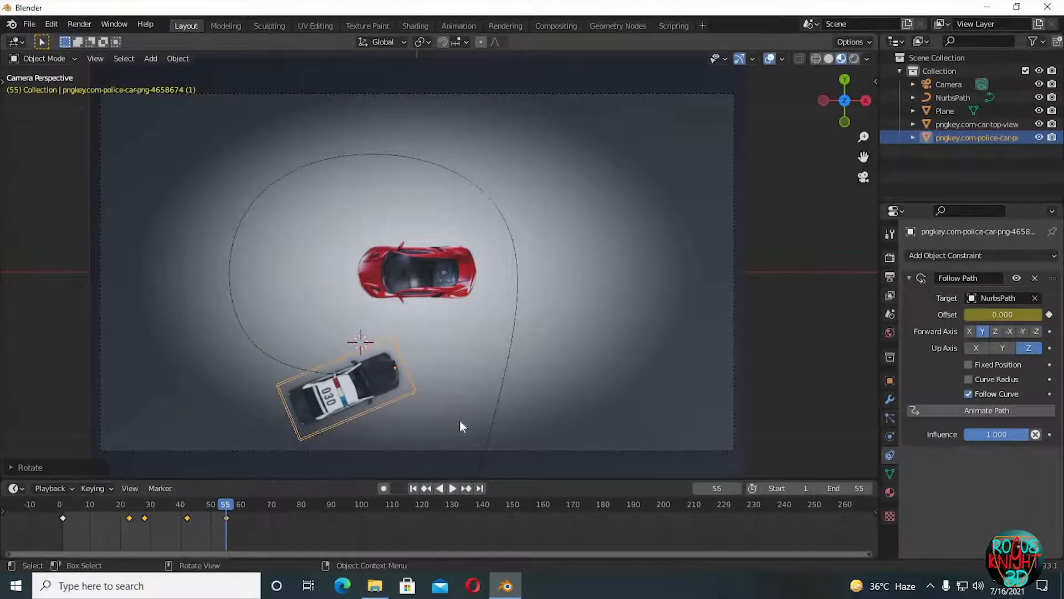
key(r)
click(457, 424)
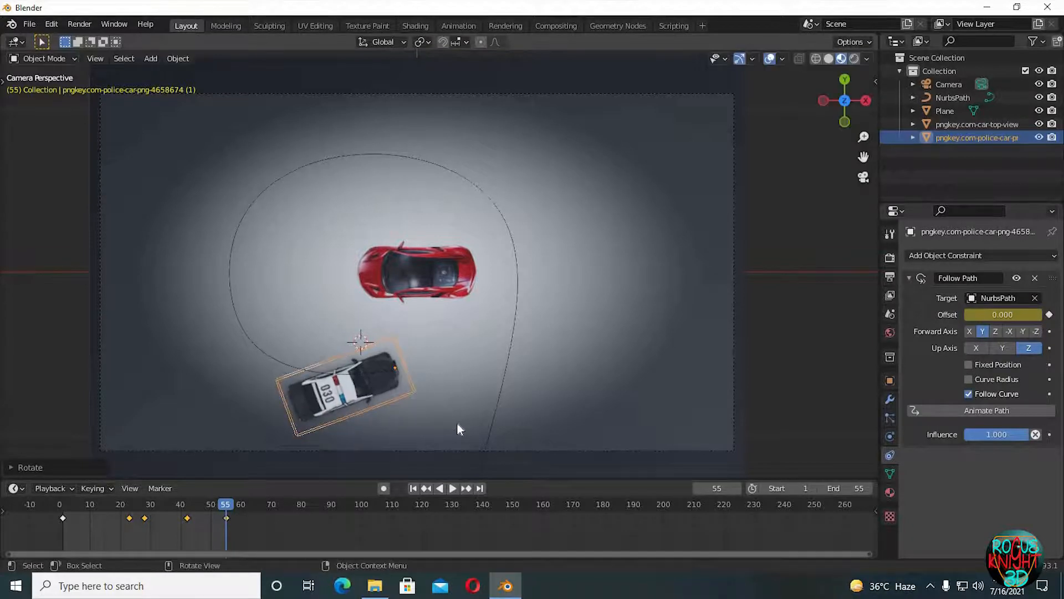
key(i)
click(431, 365)
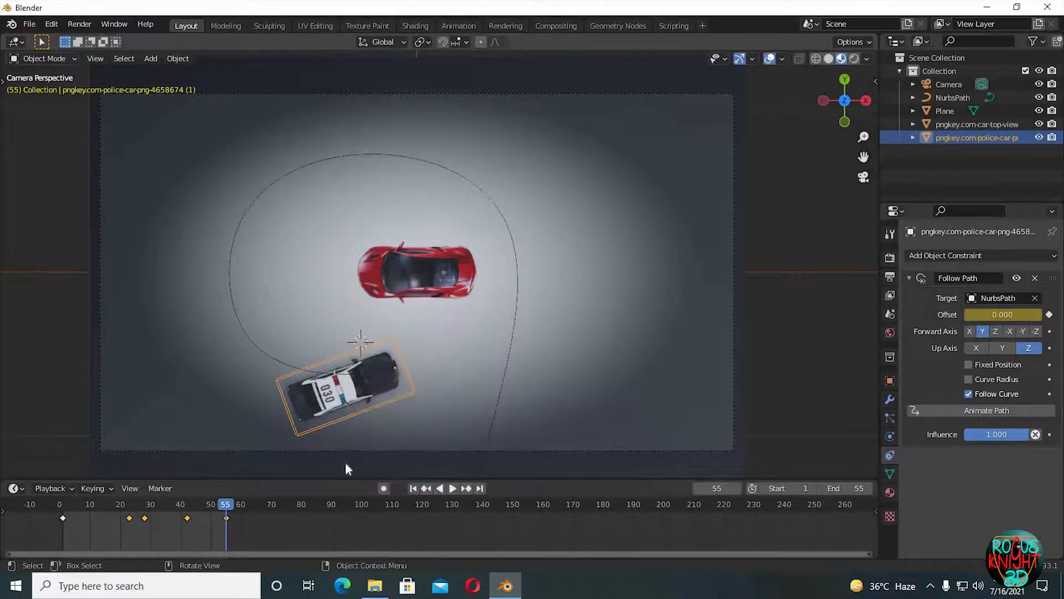
click(452, 487)
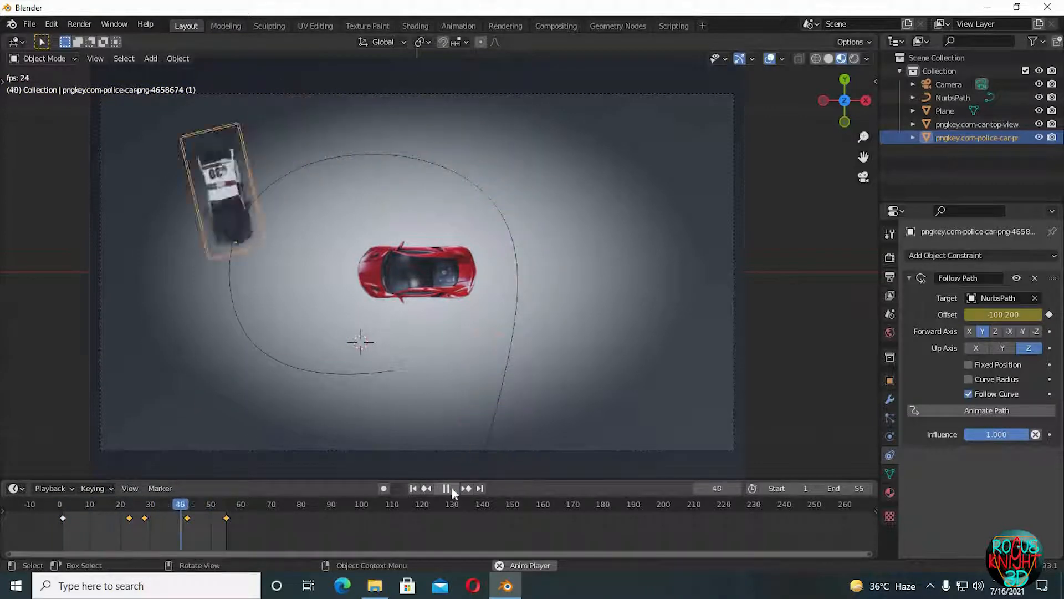
- Return to frame 1, duplicate the police car's NurbsPath curve and rotate the copy so its loop opens the opposite way
click(446, 488)
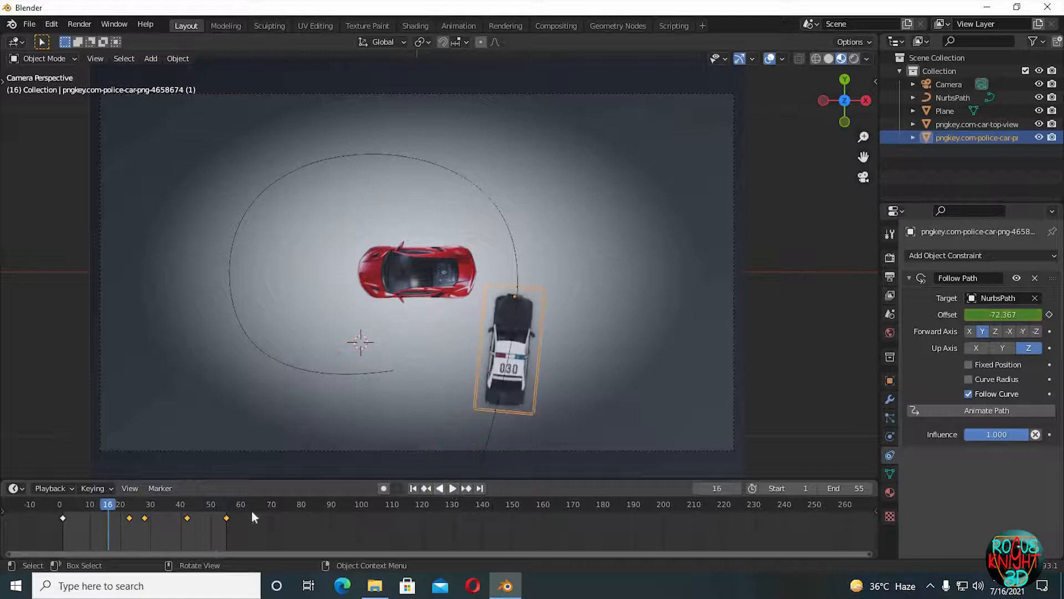
click(412, 488)
click(407, 252)
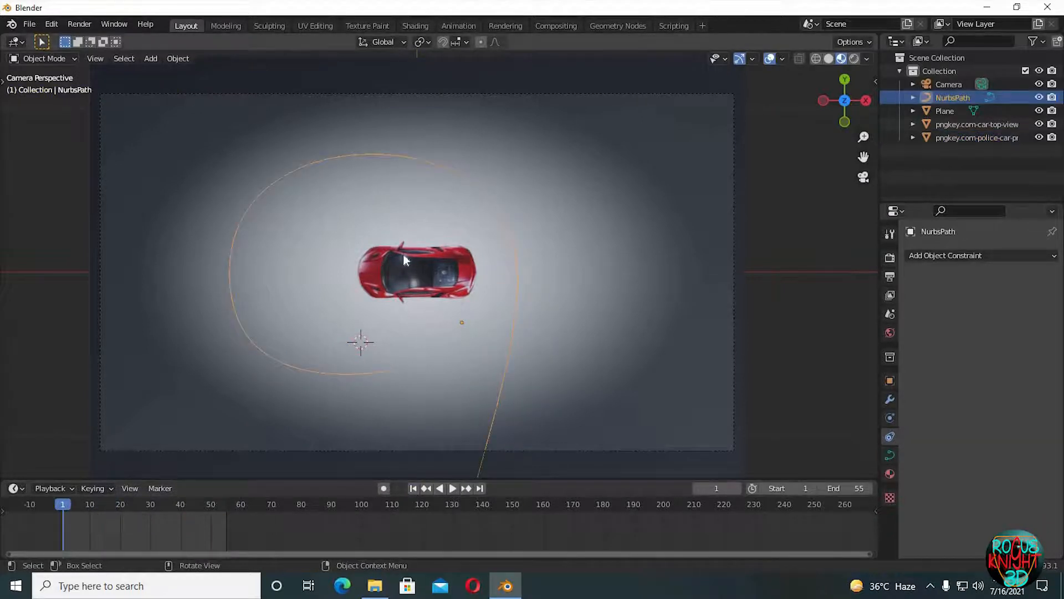
key(shift+d)
click(432, 315)
key(r)
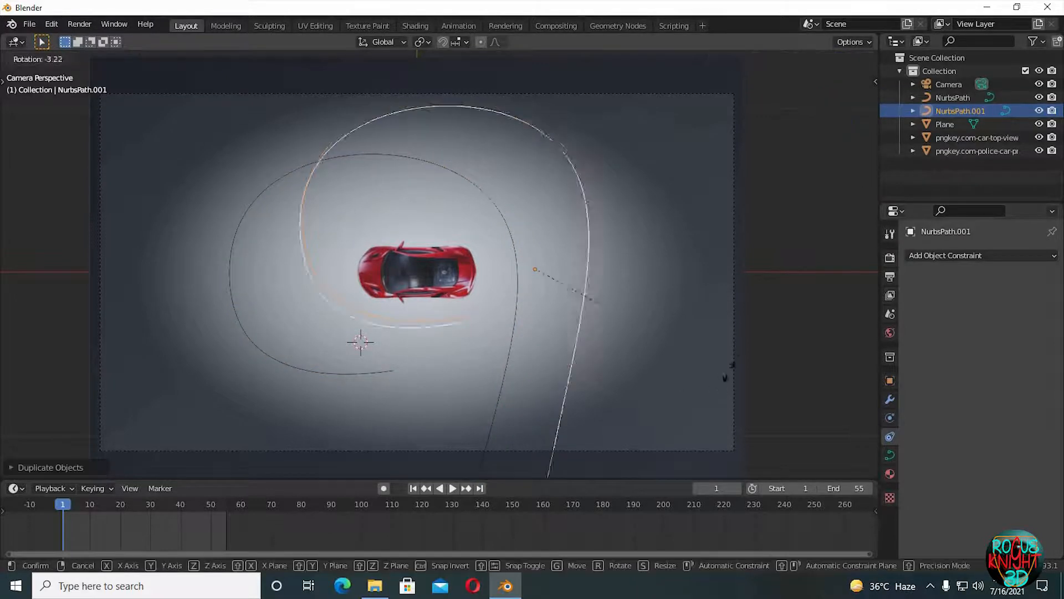
click(419, 369)
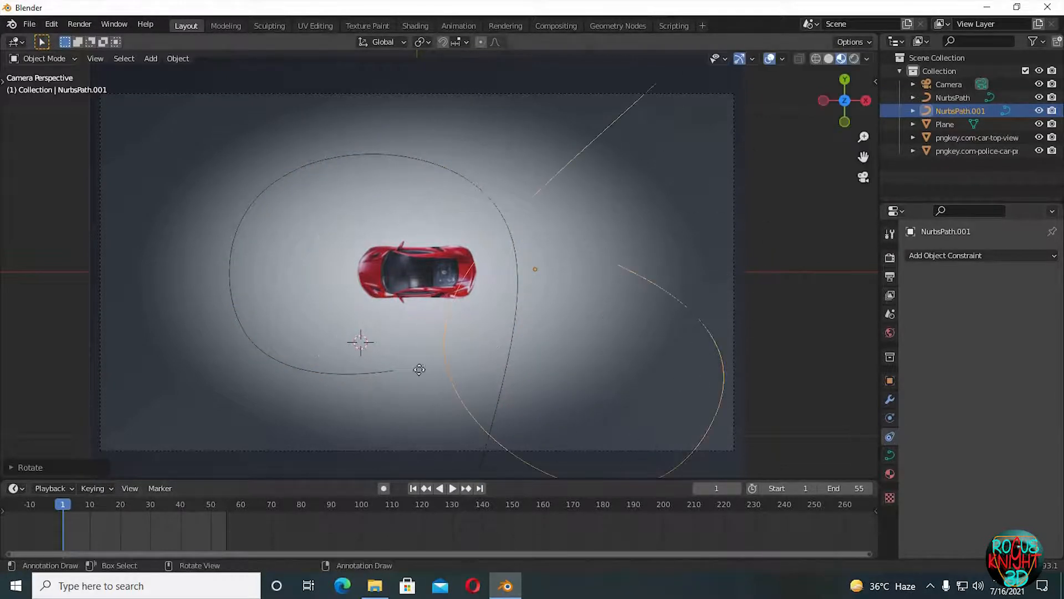
- Move and rotate the duplicated path so it enters over the frame's upper edge and loops beneath the red car
key(g)
click(394, 146)
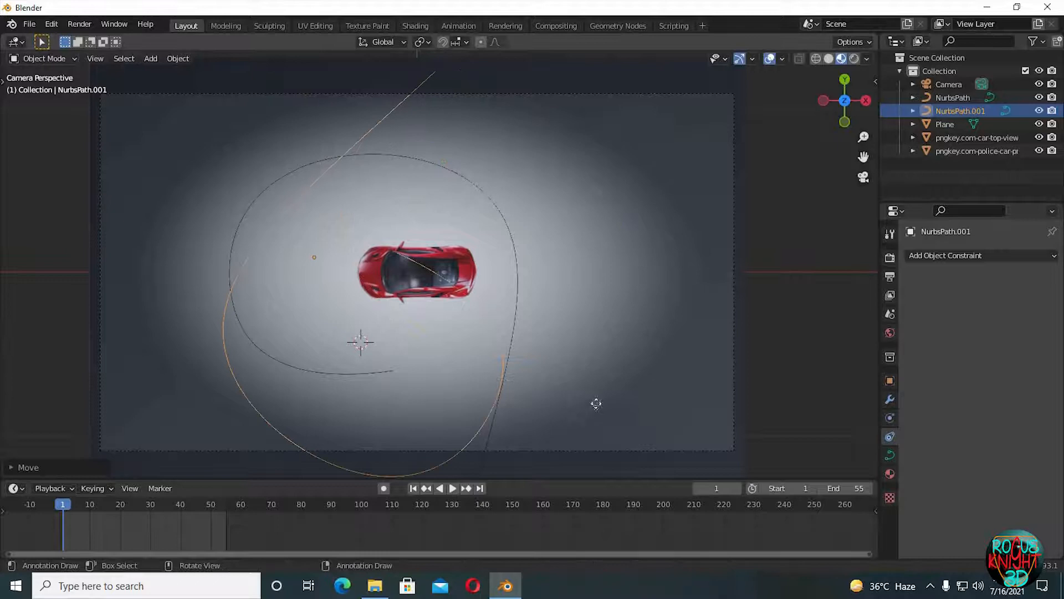
key(g)
key(g)
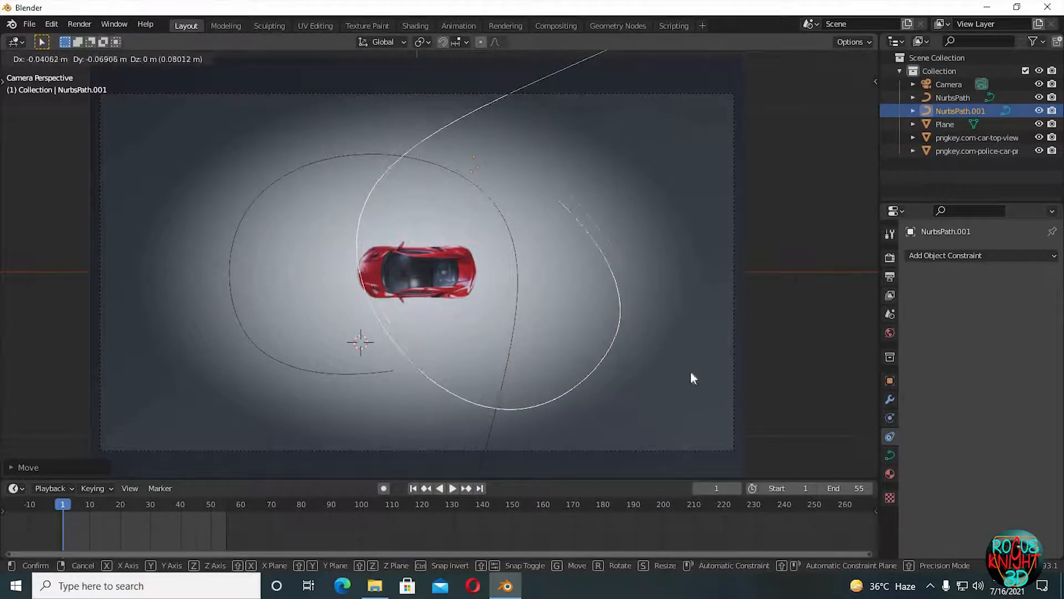
click(690, 375)
key(r)
click(686, 387)
key(g)
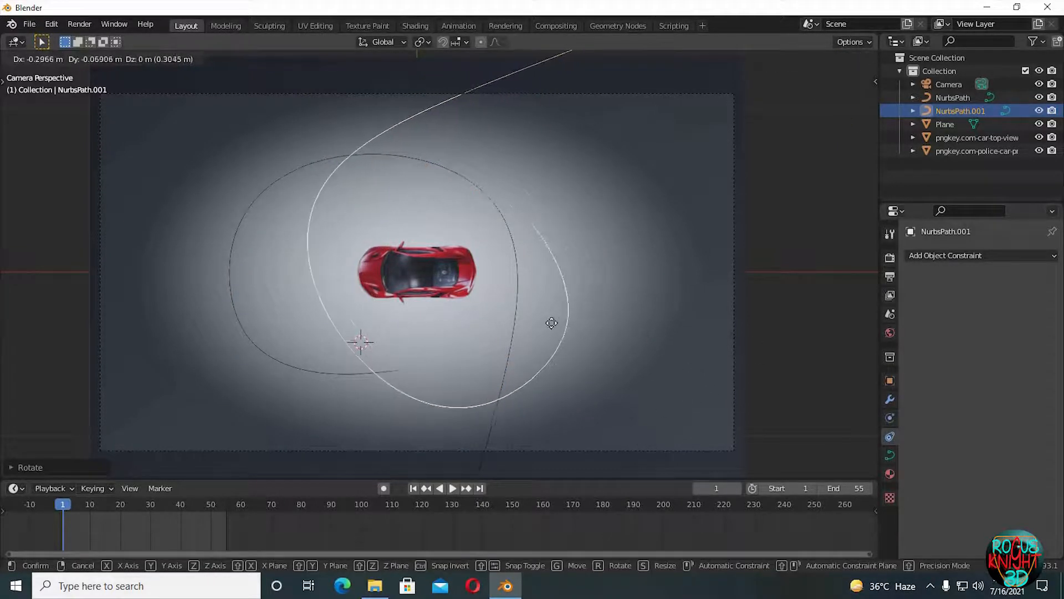
click(580, 311)
- Show the selectability toggles in the Outliner and make the background Plane and the original NurbsPath unselectable
click(579, 310)
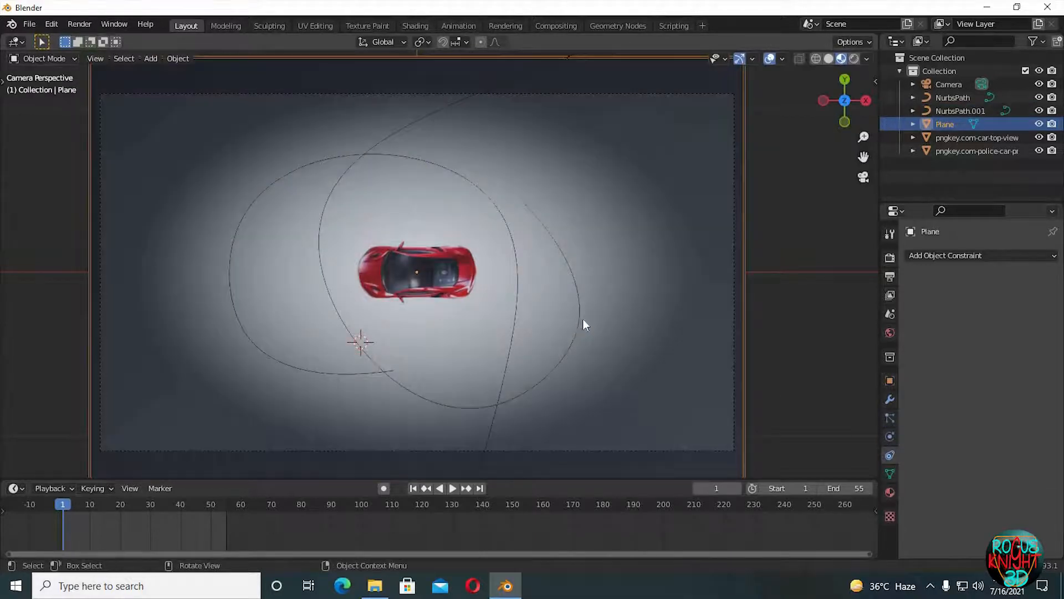
click(1034, 43)
click(943, 81)
click(1024, 125)
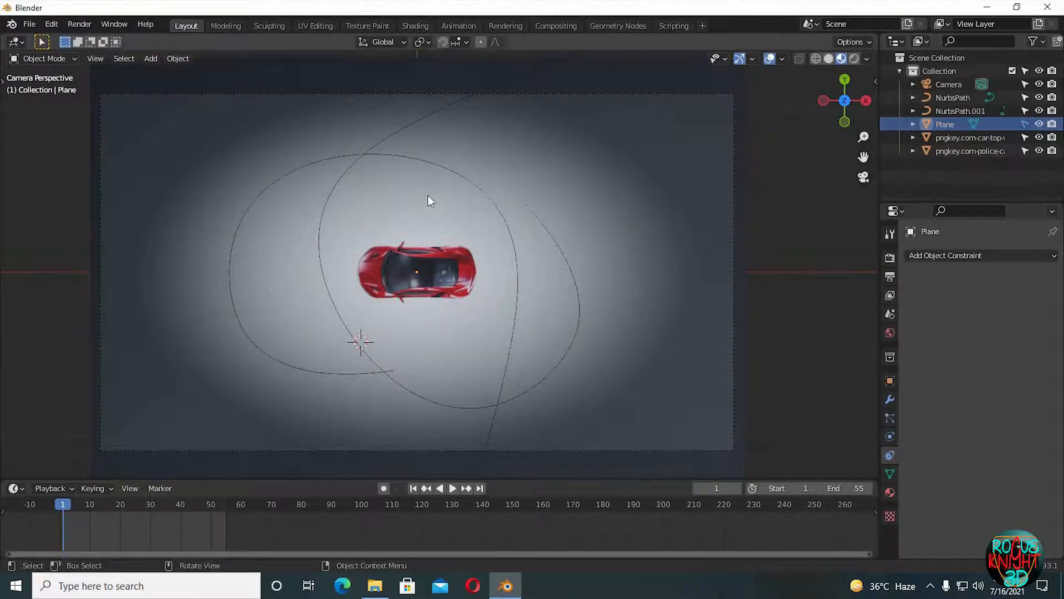
click(448, 171)
click(1025, 98)
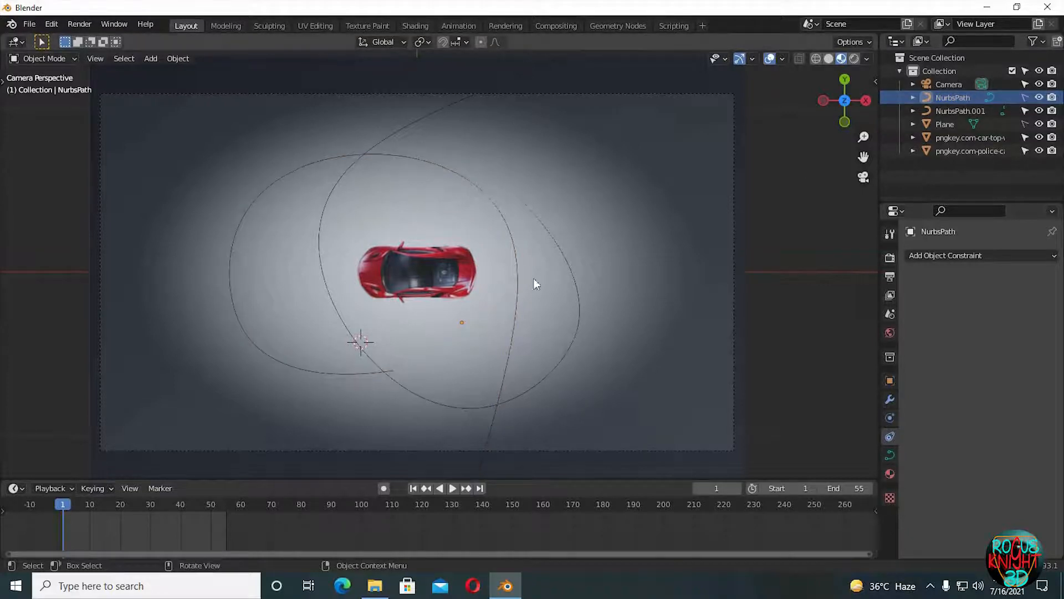
- In Edit Mode, move the control points on the right side of NurbsPath.001 outward and raise its end point
click(553, 298)
key(Tab)
key(g)
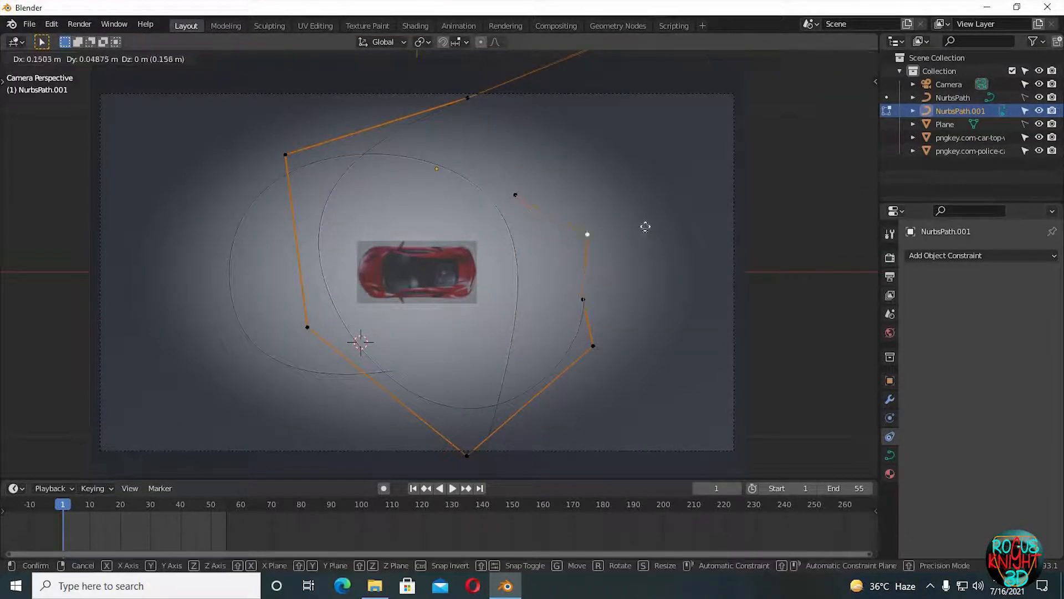
click(518, 194)
key(g)
click(506, 146)
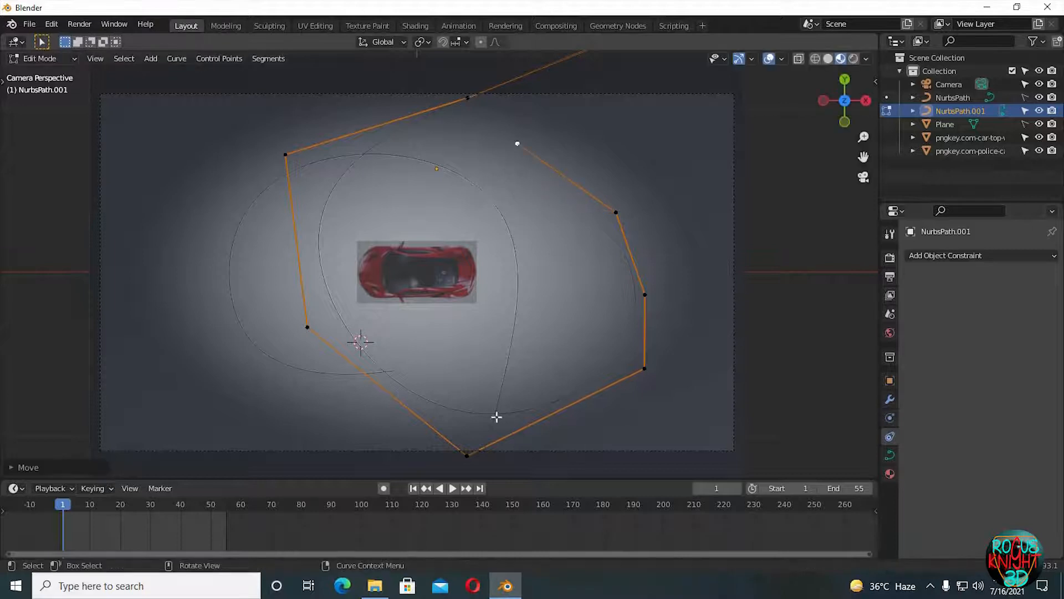
- Raise the lowest control point of NurbsPath.001, shift the point on the frame's upper edge slightly right, and return to Object Mode
click(475, 449)
key(g)
click(478, 419)
click(468, 94)
key(g)
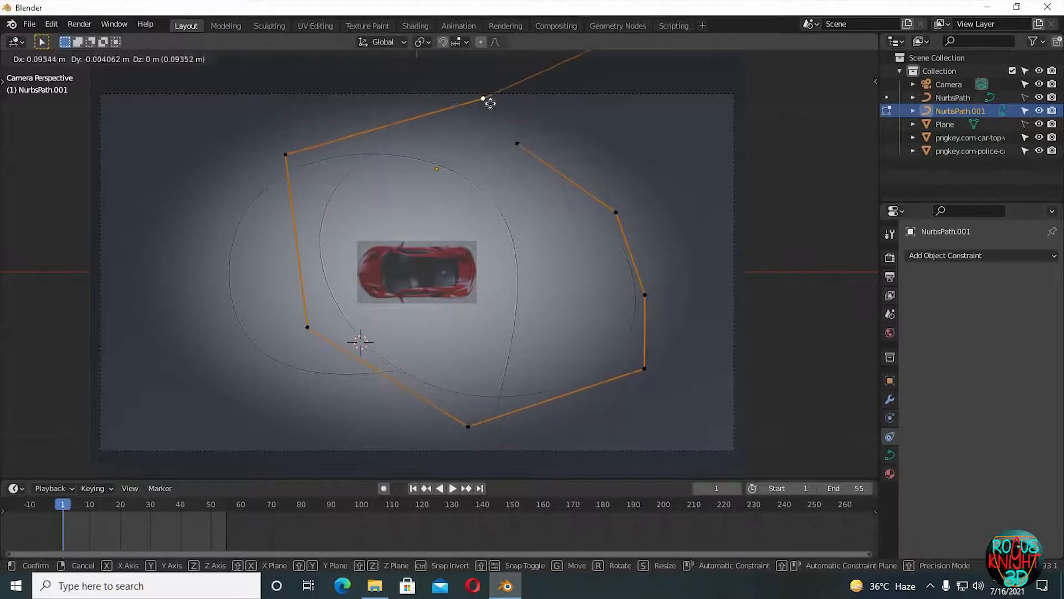
click(488, 95)
scroll(632, 92, down, 1)
key(Tab)
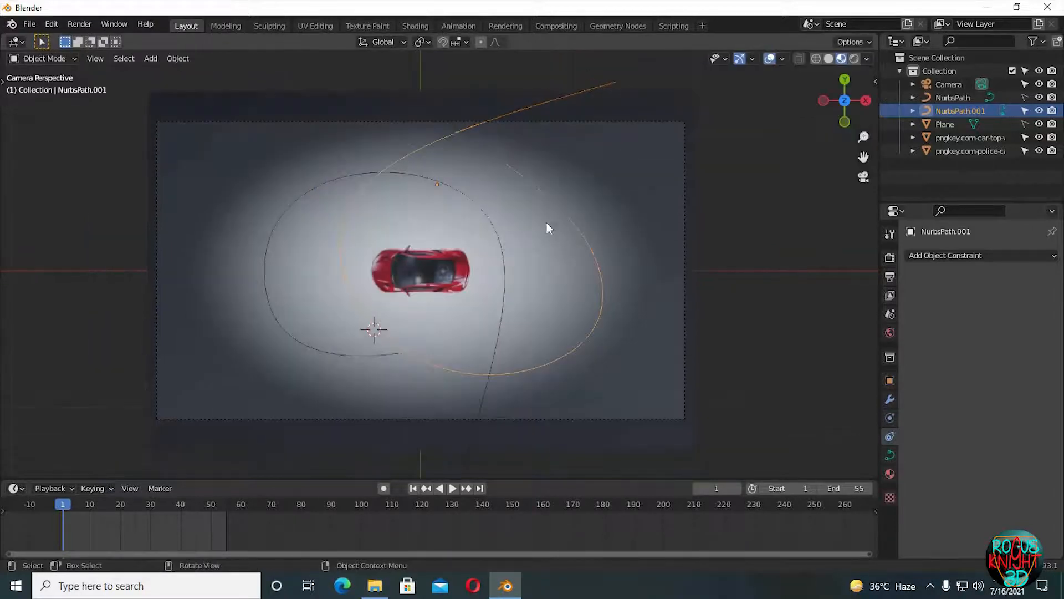
- Add a Follow Path constraint to the red car with NurbsPath.001 as its target
scroll(516, 245, up, 1)
click(430, 278)
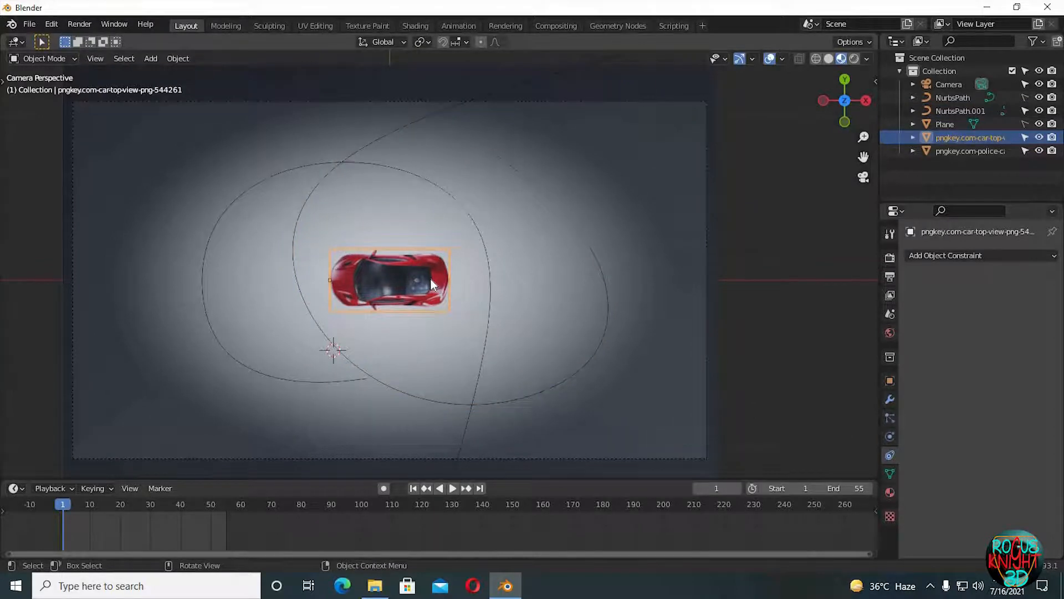
click(963, 256)
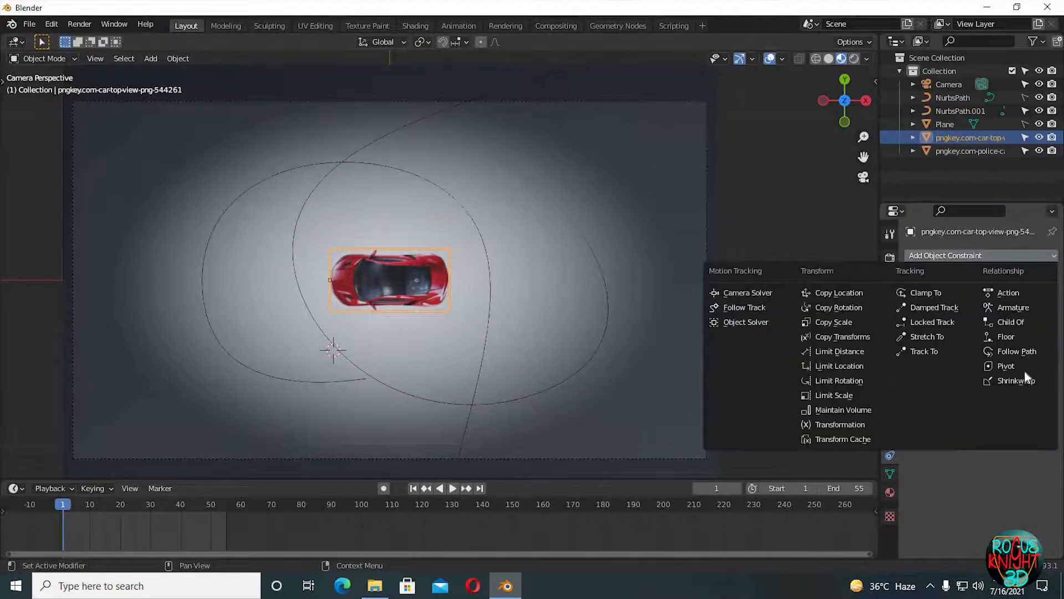
click(1023, 351)
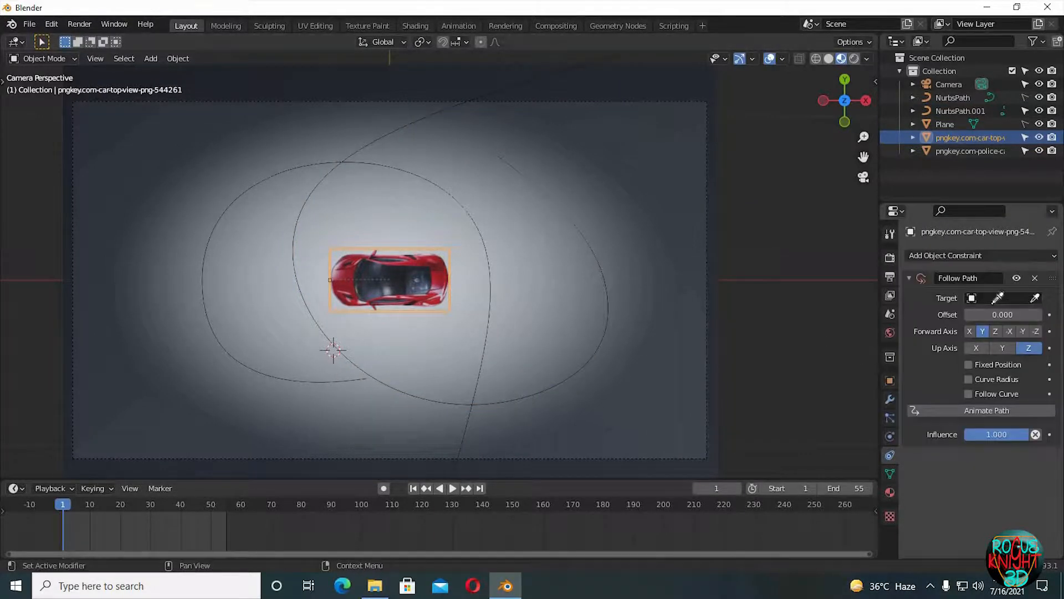
click(1003, 298)
click(948, 333)
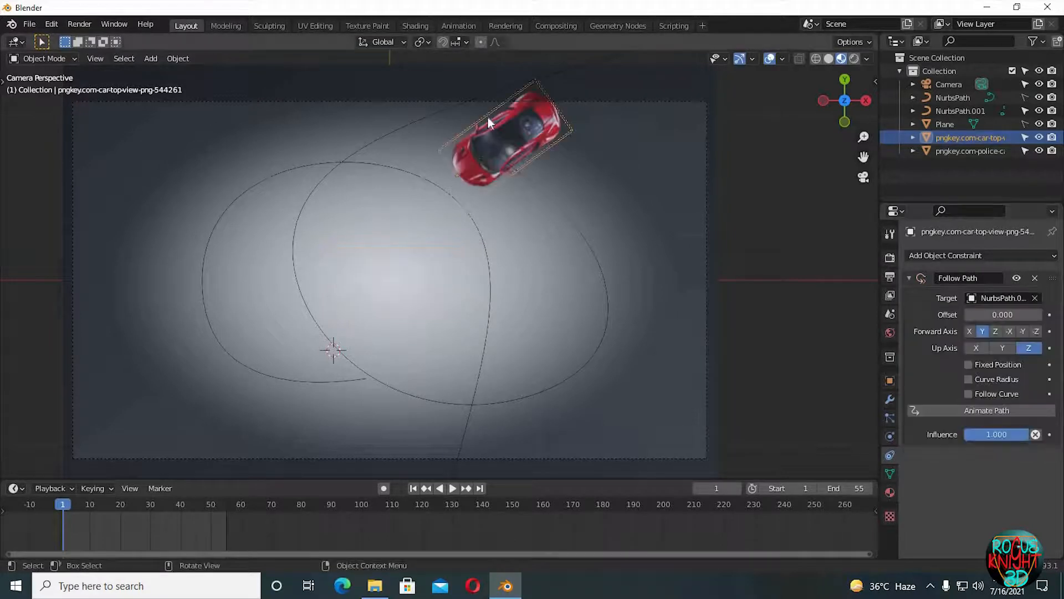
- Clear the red car's location, enable Follow Curve, and set the path offset to about -103.4 to move it outside the frame
key(alt+g)
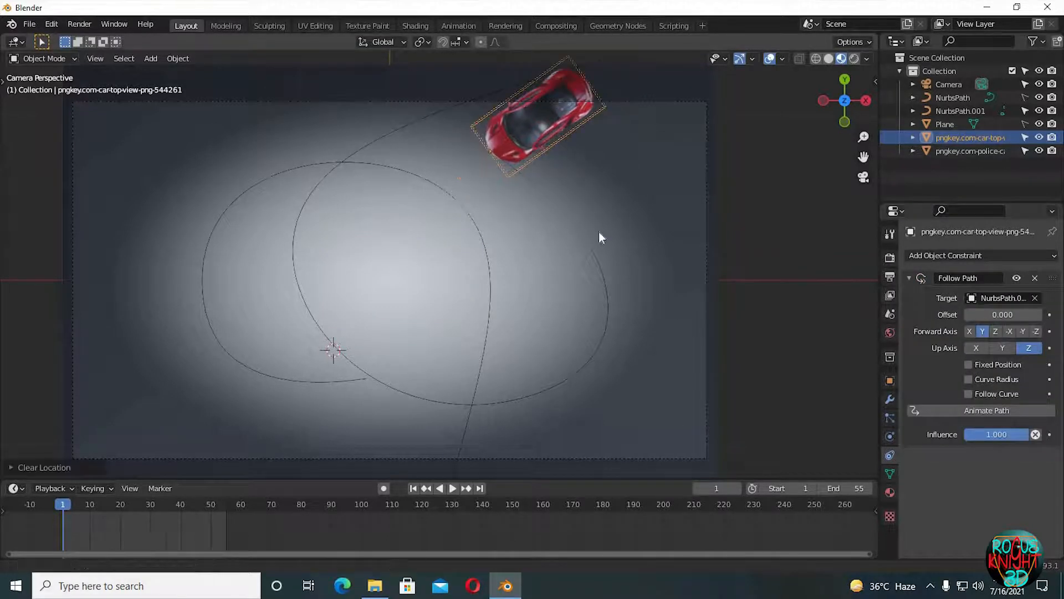
shift+middle_drag(599, 231, 614, 235)
drag(1002, 315, 880, 314)
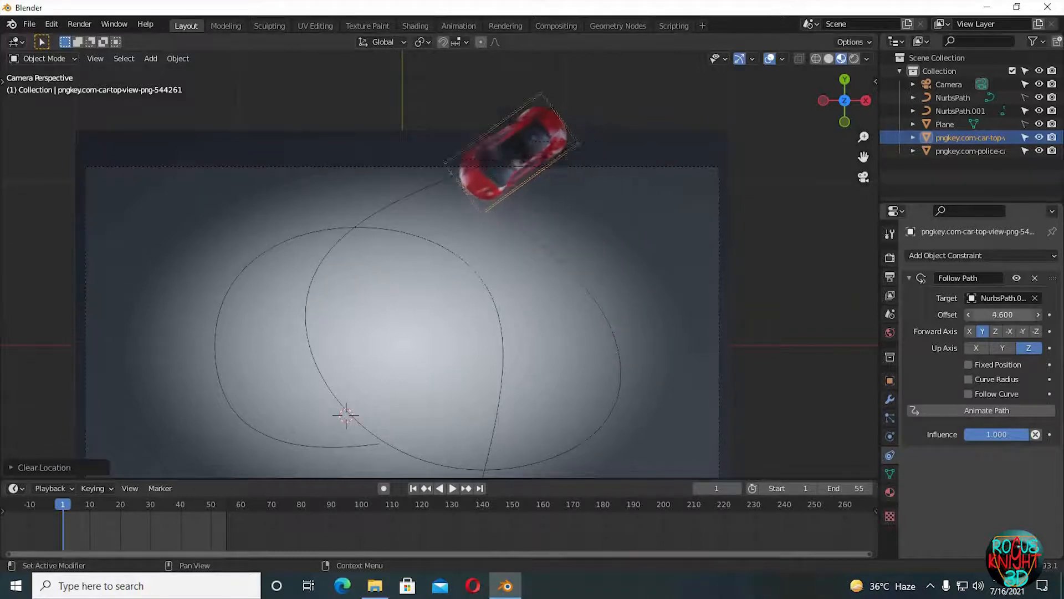
click(968, 394)
scroll(662, 249, up, 3)
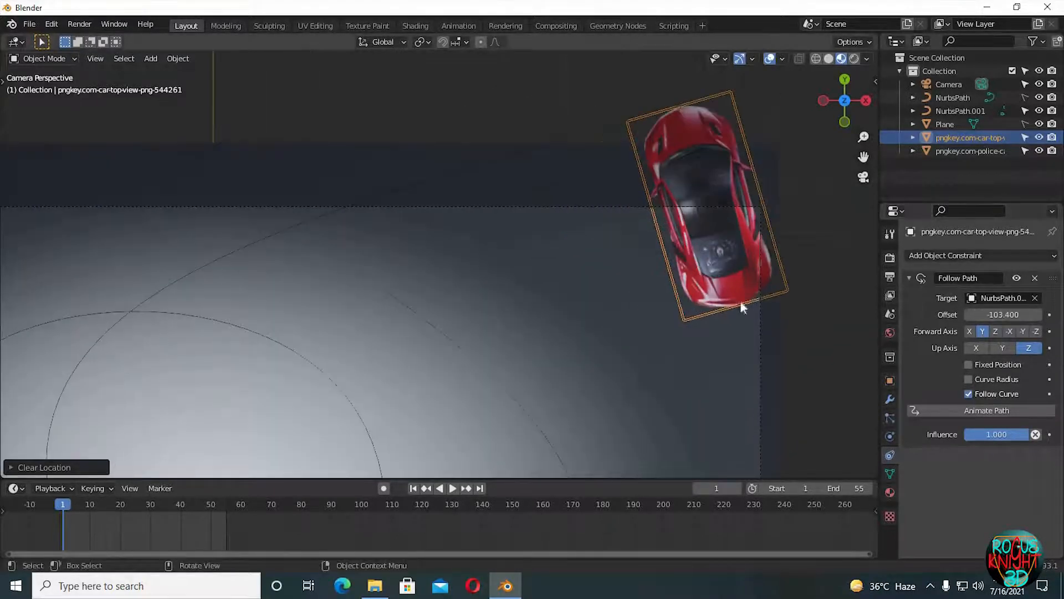
- Rotate the red car so its nose points along the path and set its Follow Path offset to -99.4
key(r)
click(824, 458)
shift+middle_drag(776, 130, 547, 281)
scroll(546, 282, up, 3)
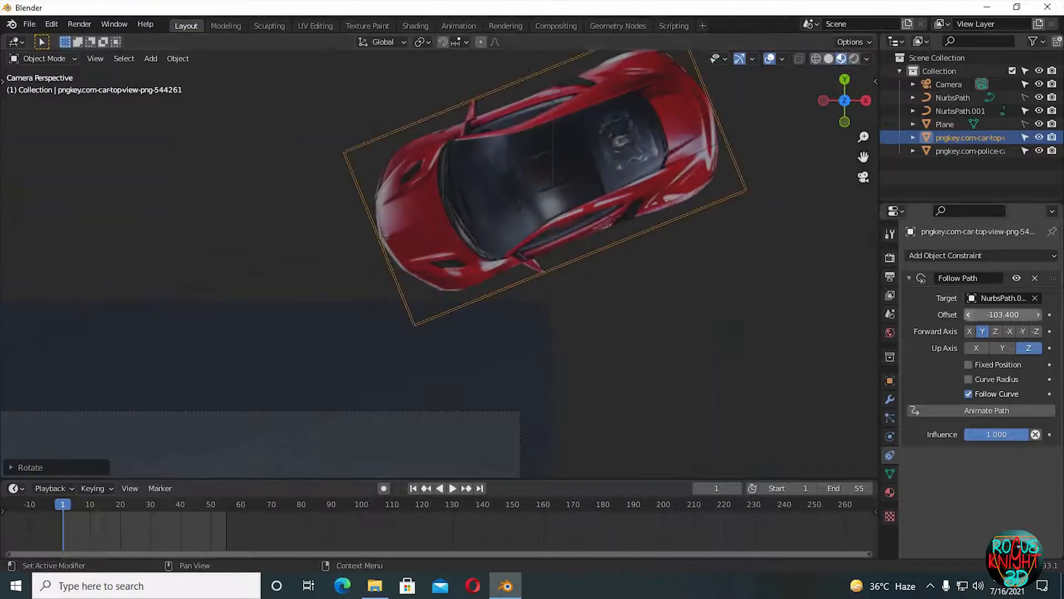
drag(1002, 315, 1007, 315)
key(r)
click(21, 315)
shift+middle_drag(22, 315, 195, 278)
key(r)
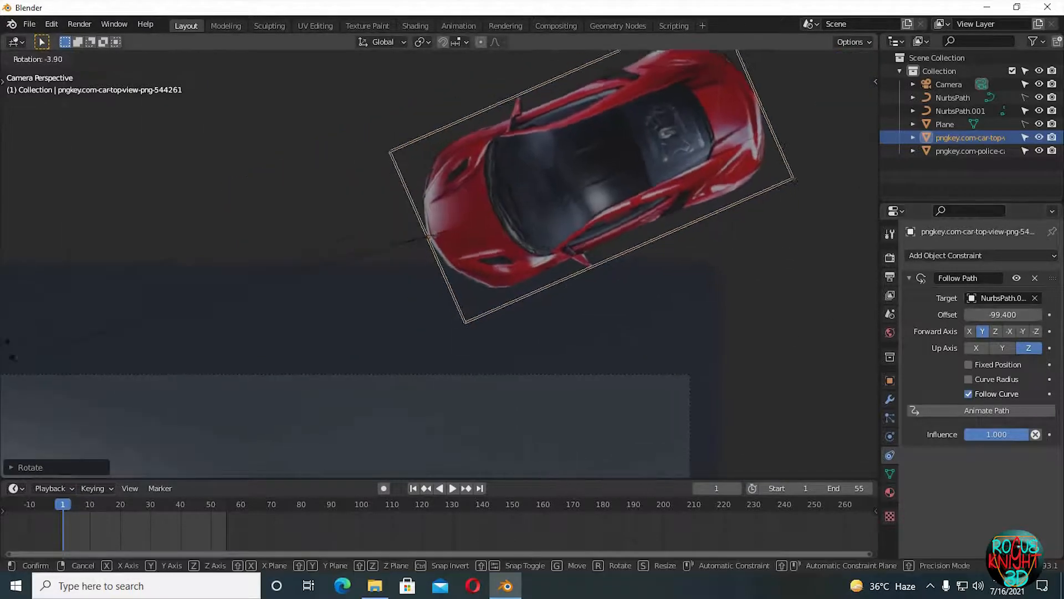
click(178, 308)
scroll(178, 309, down, 4)
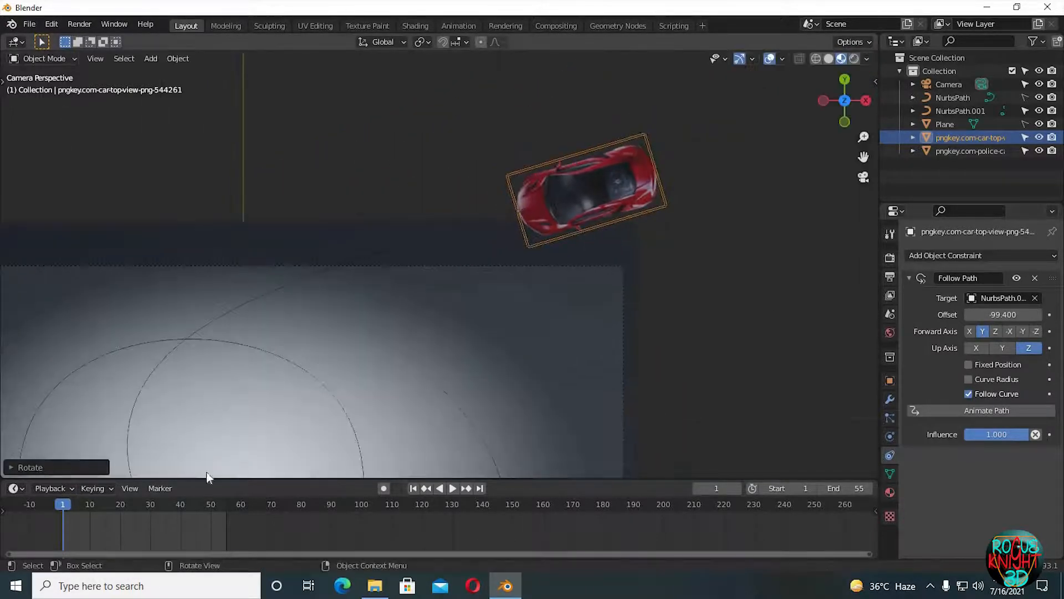
- Keyframe the red car's Follow Path offset at frame 1
click(1050, 316)
scroll(492, 325, down, 2)
shift+middle_drag(492, 371, 491, 324)
click(998, 315)
text(0)
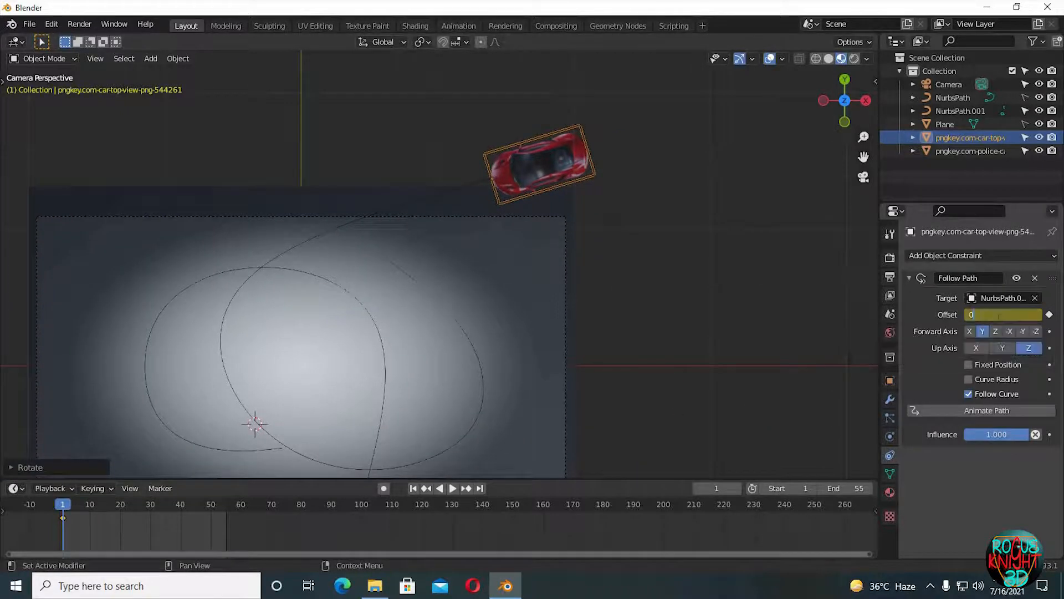
key(Return)
- At frame 51, set the red car's Follow Path offset to 0 and keyframe it
drag(226, 516, 222, 514)
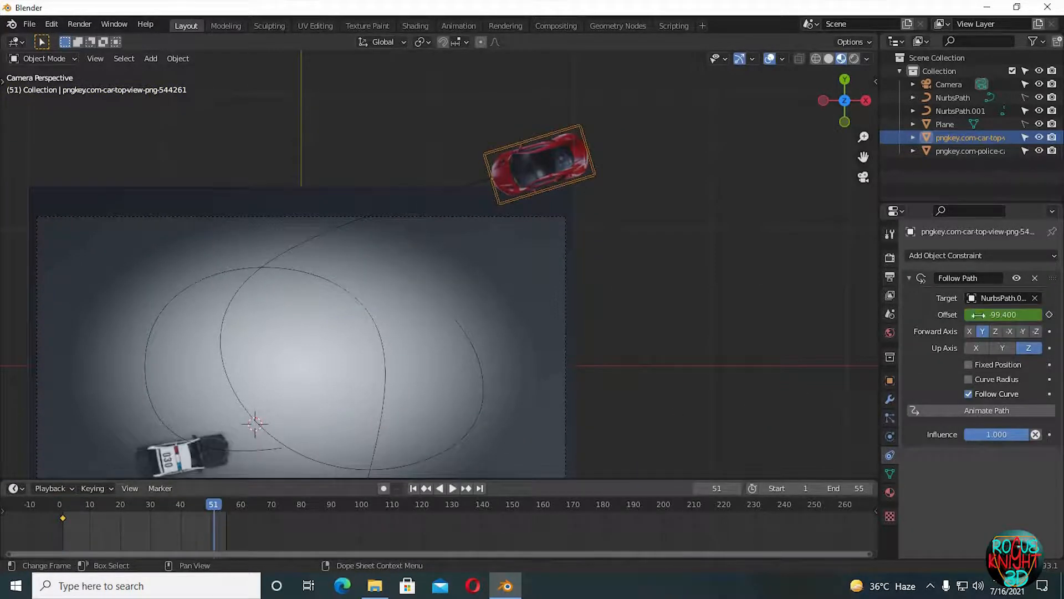
click(1005, 316)
text(0)
key(Return)
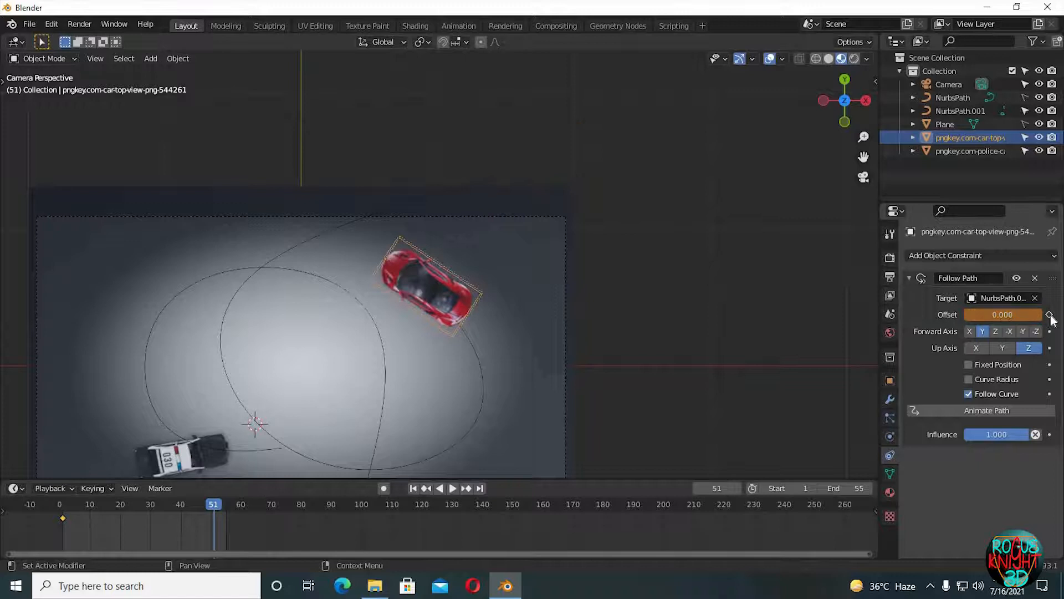
- Play the animation from frame 1 to check both cars' motion along their paths
scroll(495, 313, down, 3)
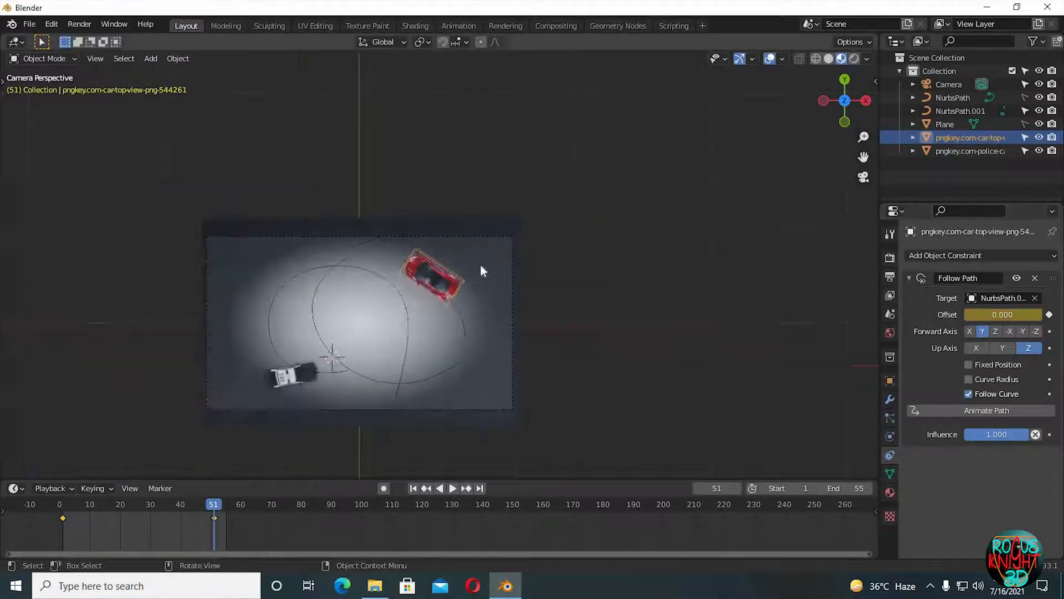
shift+middle_drag(445, 390, 469, 331)
scroll(469, 330, up, 4)
click(414, 488)
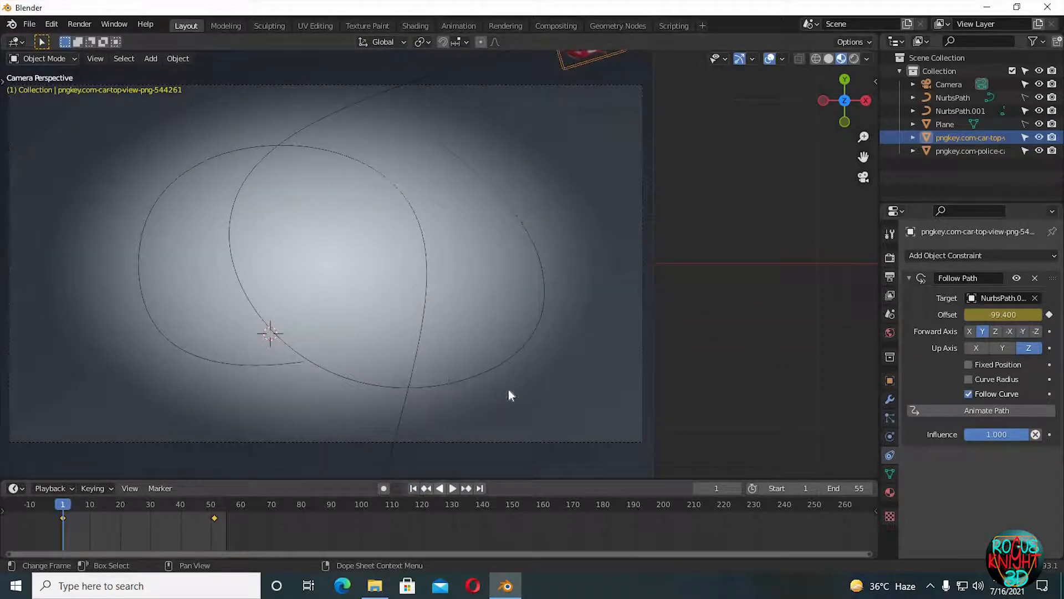
shift+middle_drag(374, 397, 496, 422)
click(452, 489)
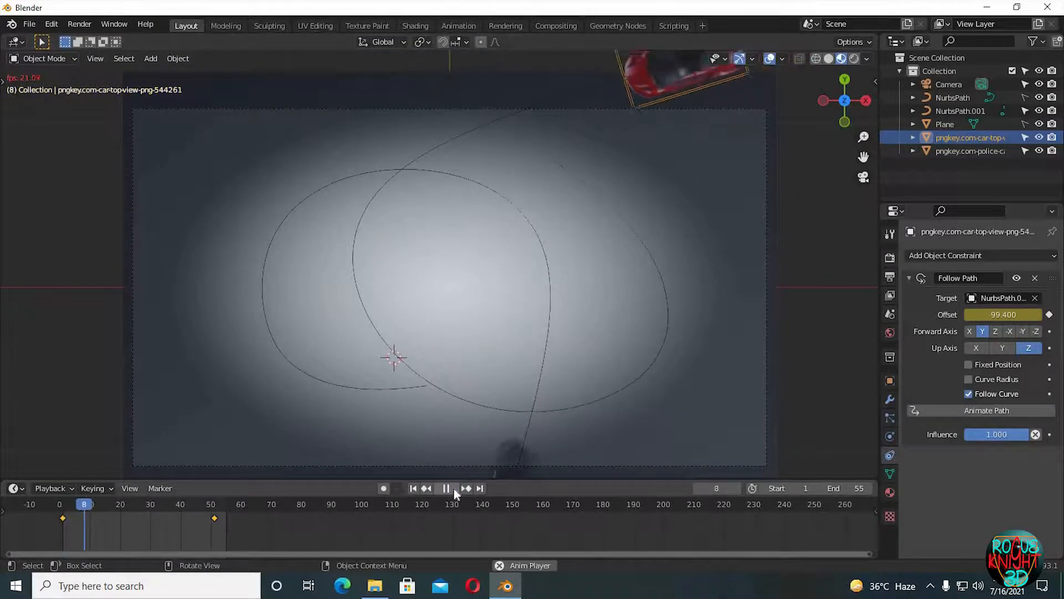
click(454, 488)
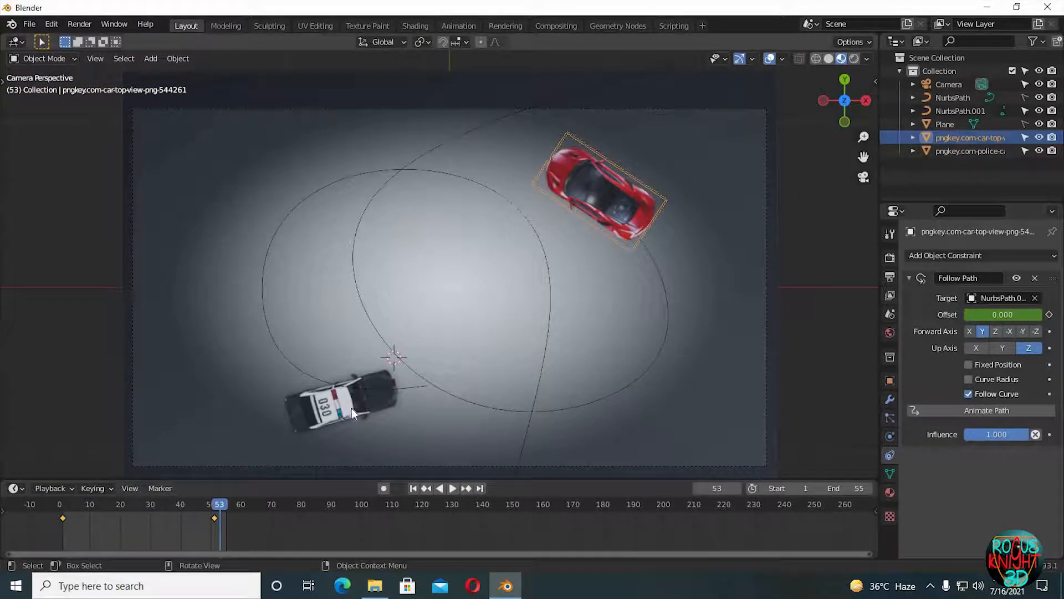
- Make NurbsPath selectable again, then duplicate it together with the police car and place the copies slightly above the originals
click(322, 413)
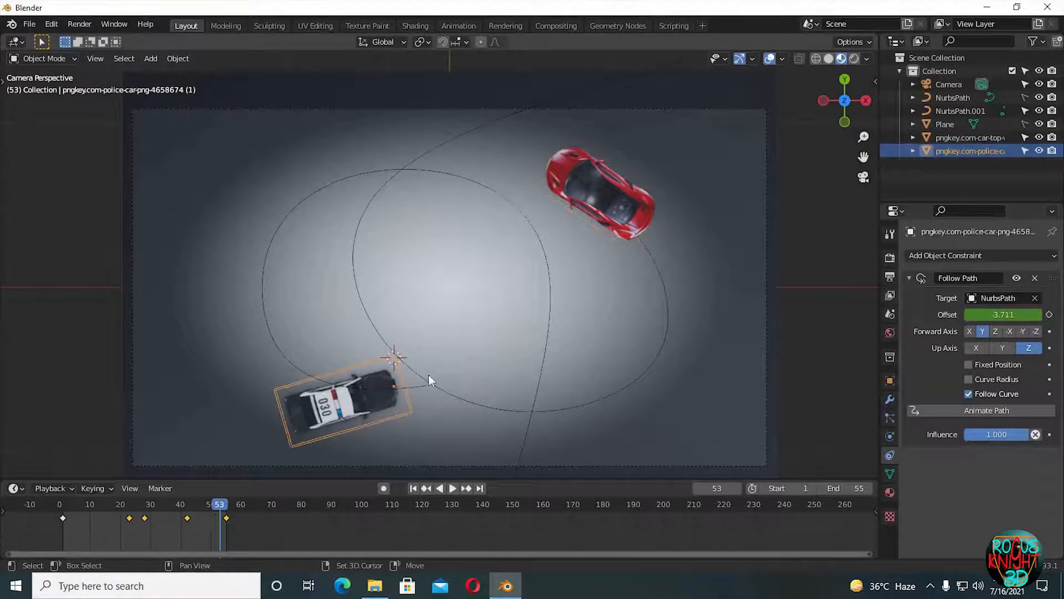
click(1025, 97)
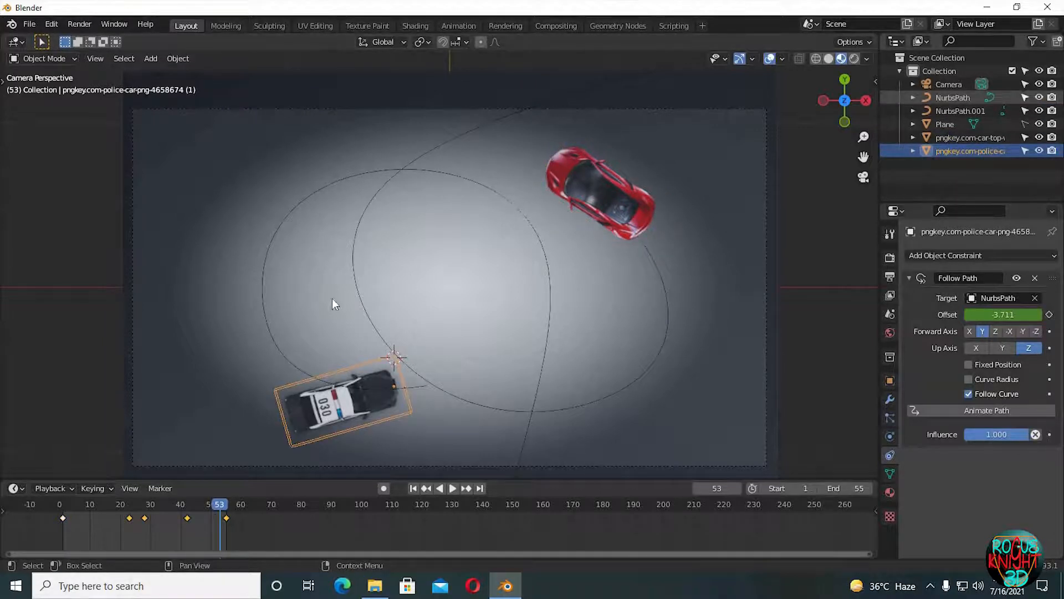
click(298, 367)
shift+click(338, 403)
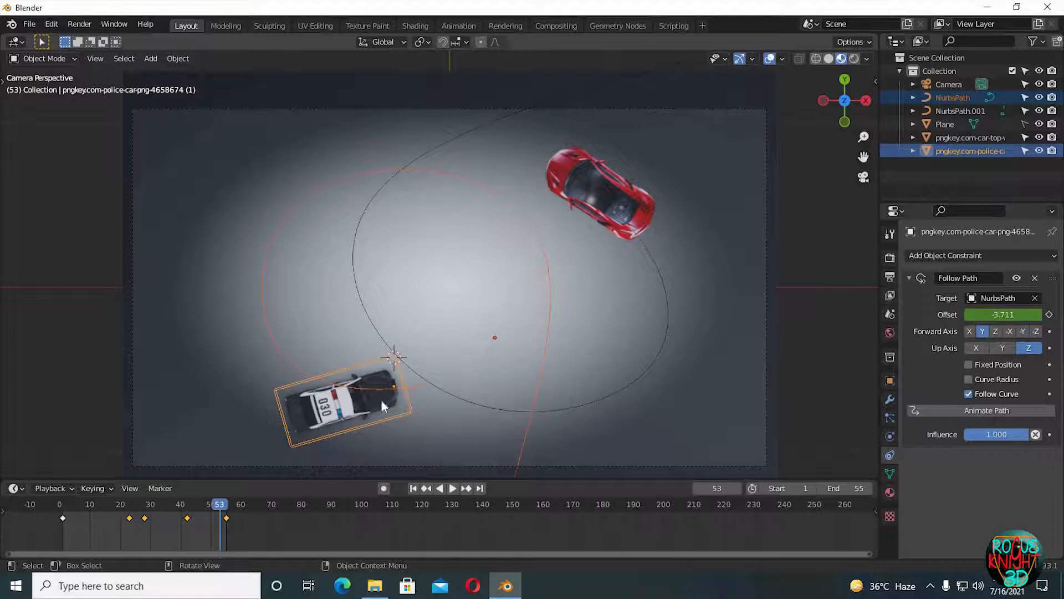
key(shift+d)
click(434, 341)
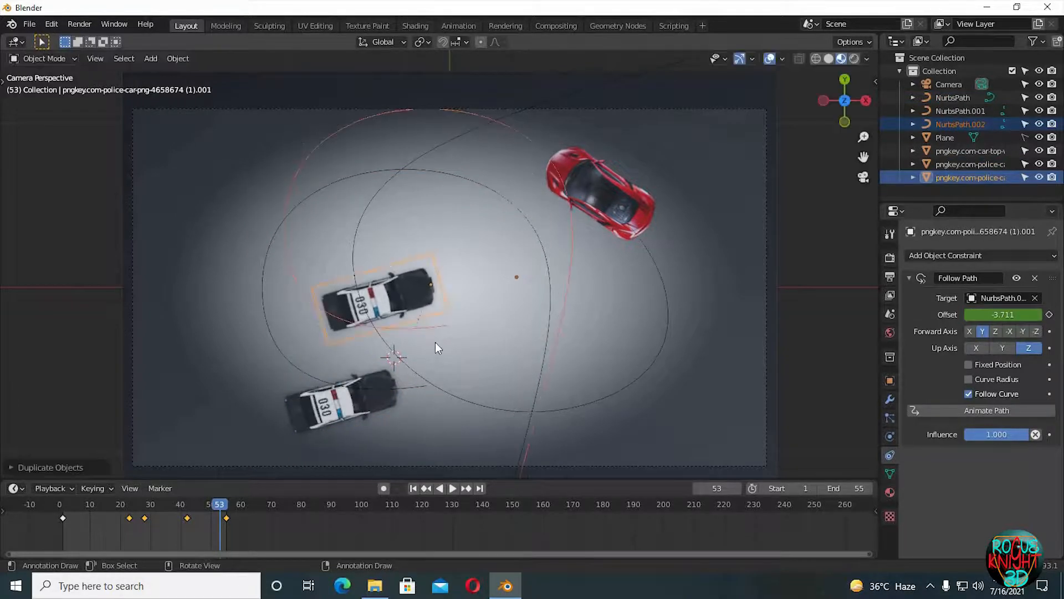
- Select the duplicated police car, clear its Follow Path target and assign NurbsPath.002 as the new target
click(470, 302)
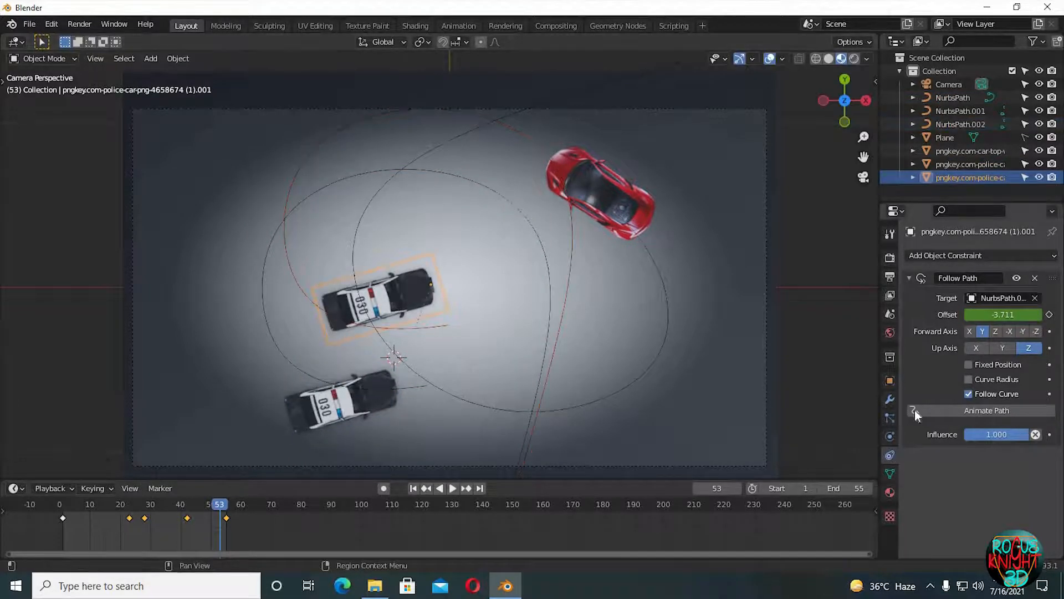
click(1034, 298)
click(1003, 297)
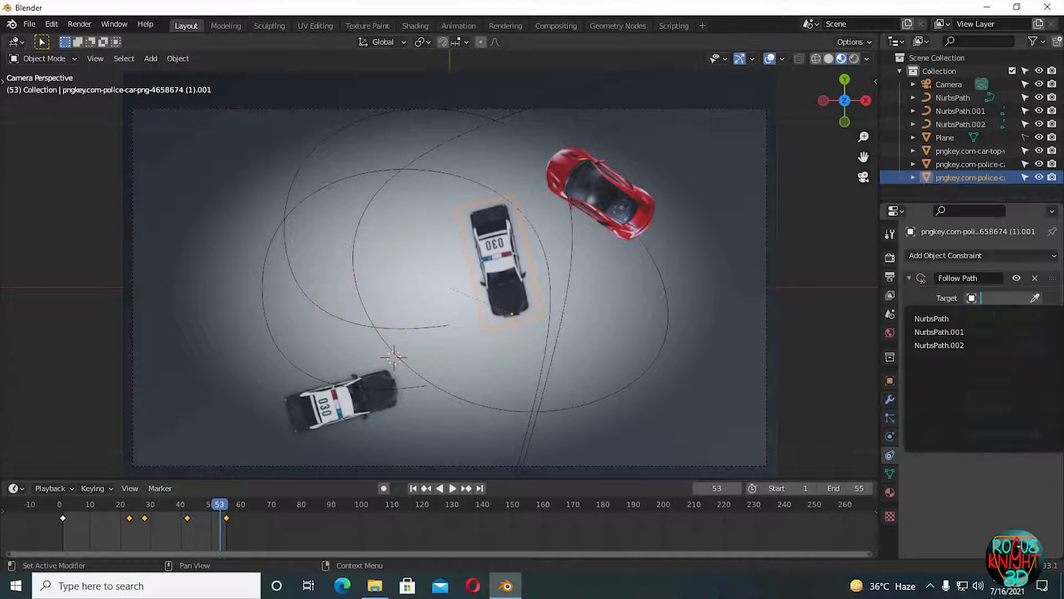
click(971, 344)
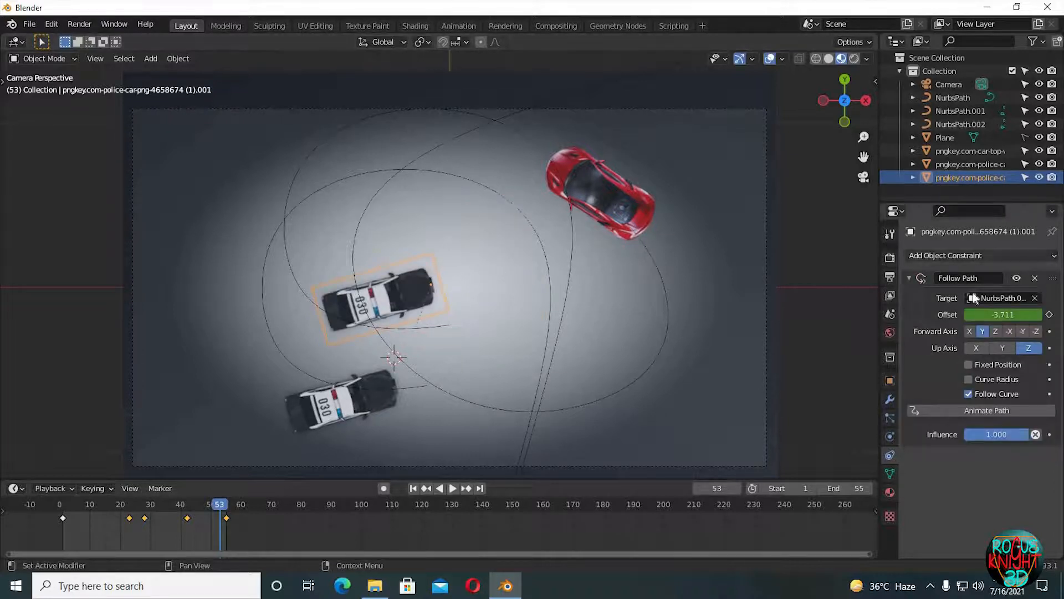
- Rotate and reposition NurbsPath.002 so its tail enters from the camera frame's left side and its loop crosses the left half
click(370, 299)
key(r)
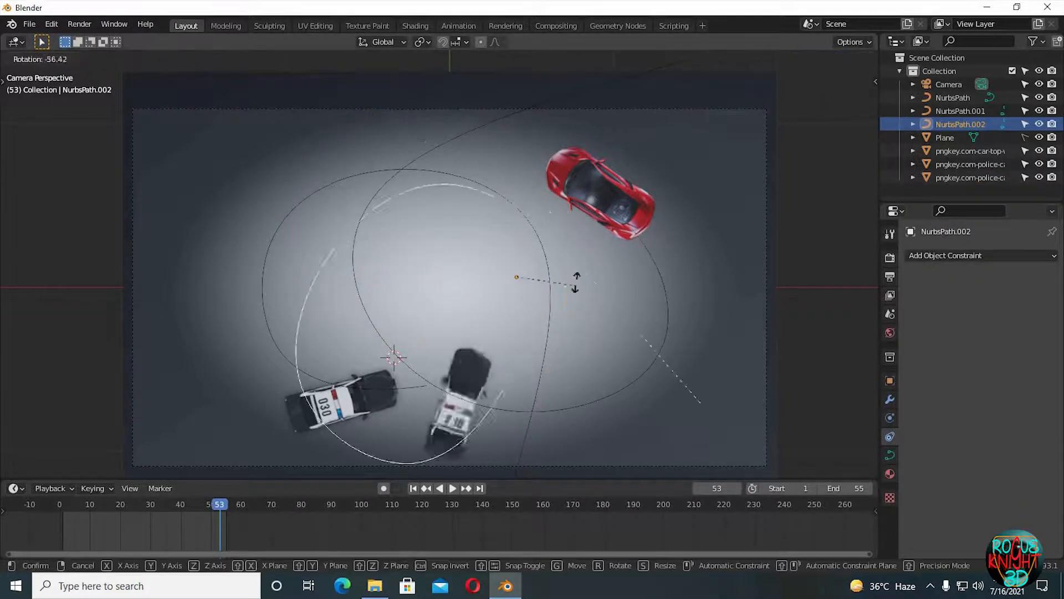
click(340, 226)
click(423, 225)
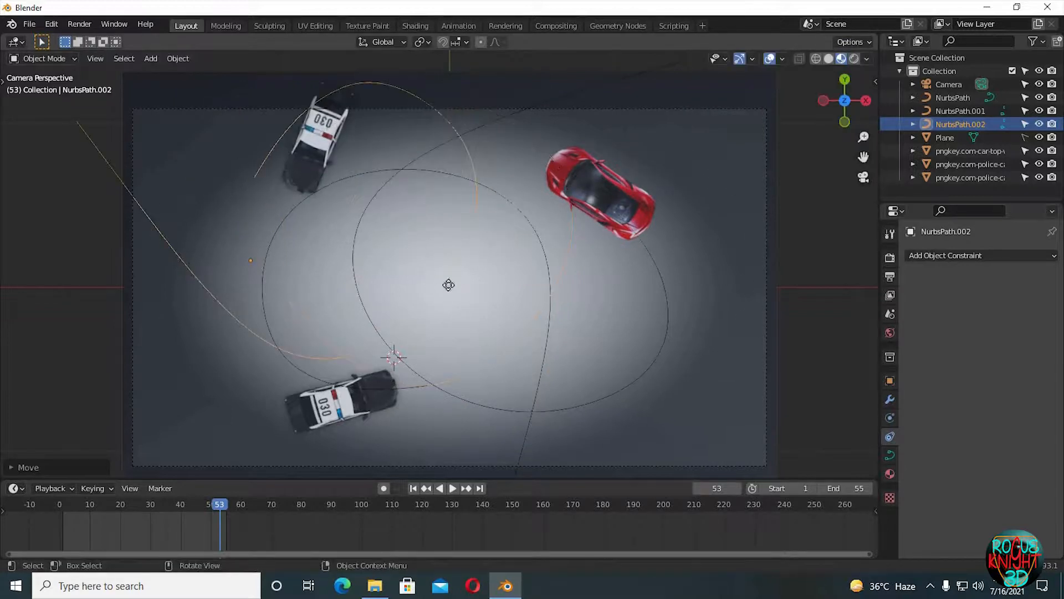
key(r)
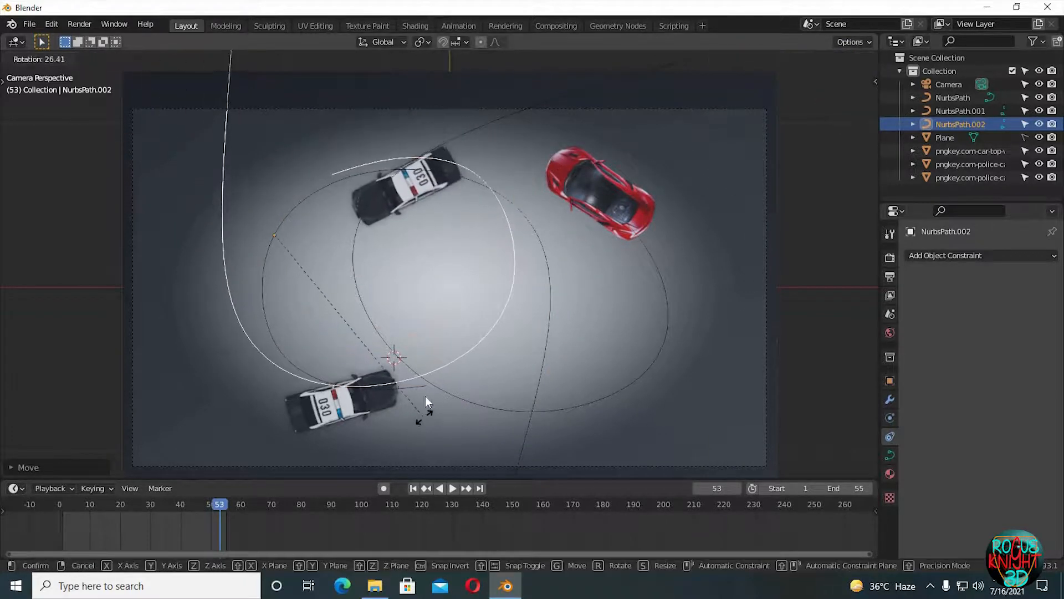
click(425, 396)
key(r)
click(382, 169)
key(g)
click(395, 269)
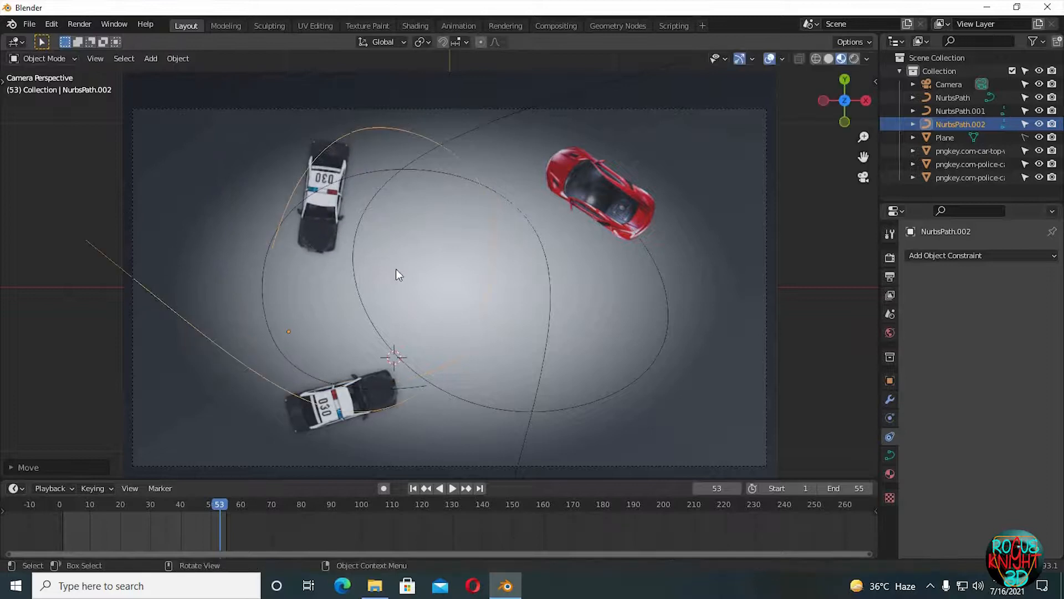
- Play the animation from frame 1 to check how the duplicated police car moves relative to the red car
click(414, 490)
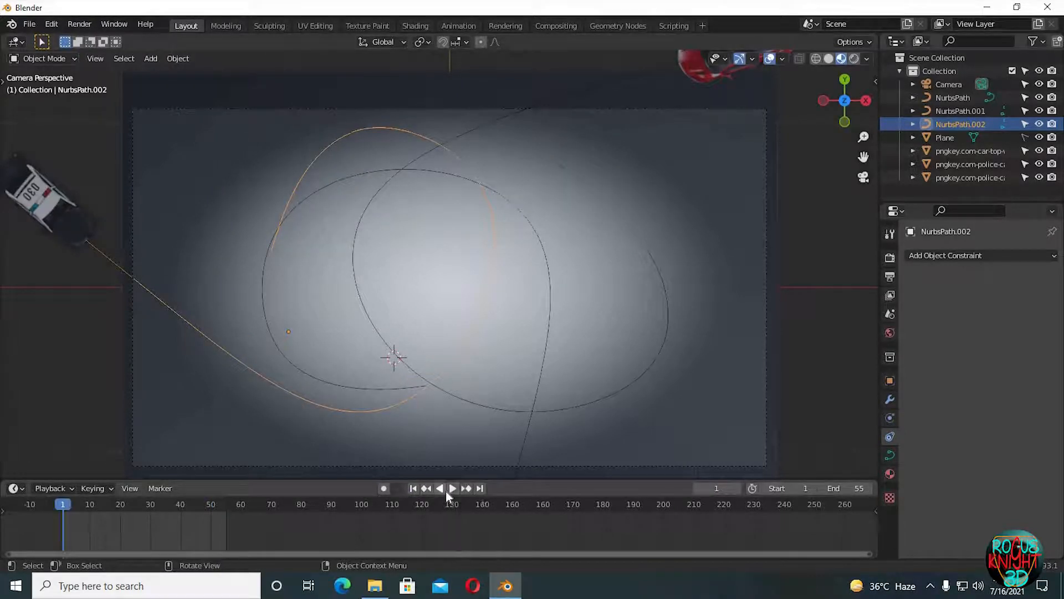
click(452, 490)
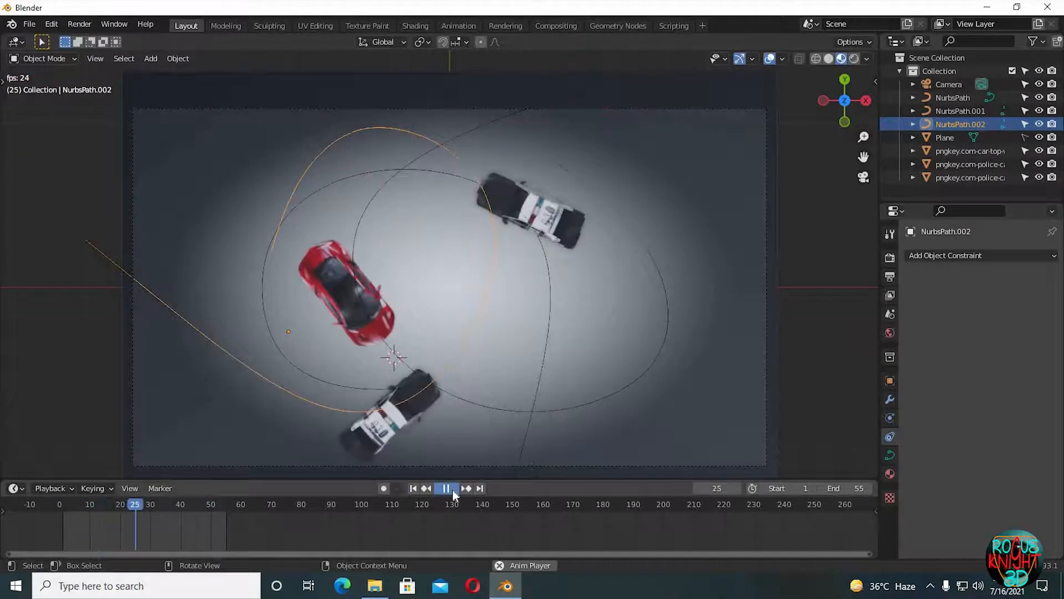
click(453, 490)
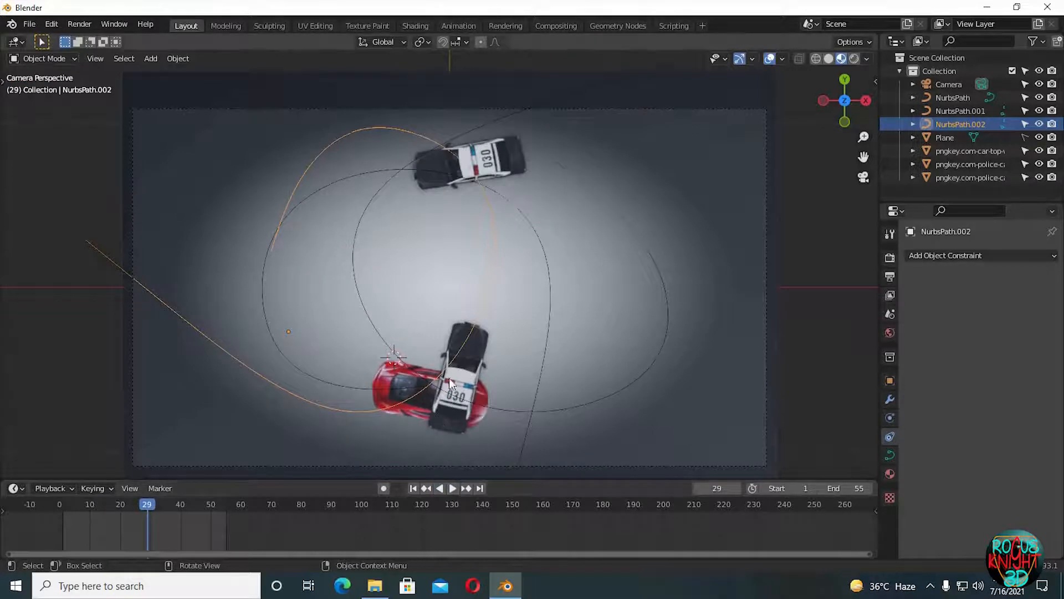
- Shift all the duplicated police car's keyframes 5 frames earlier and play the animation
click(476, 343)
drag(290, 516, 290, 517)
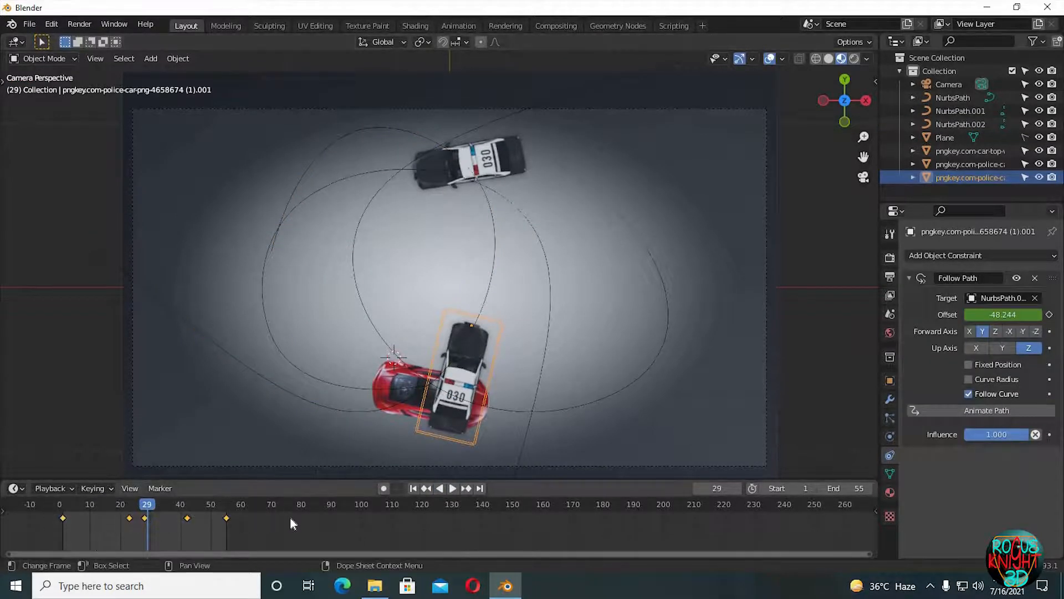
key(g)
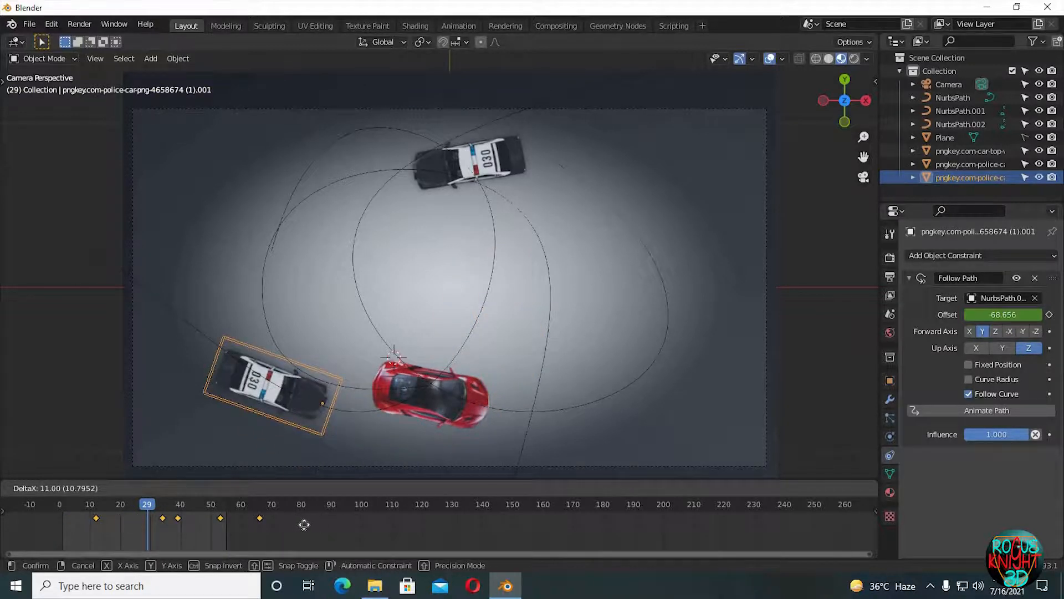
click(274, 523)
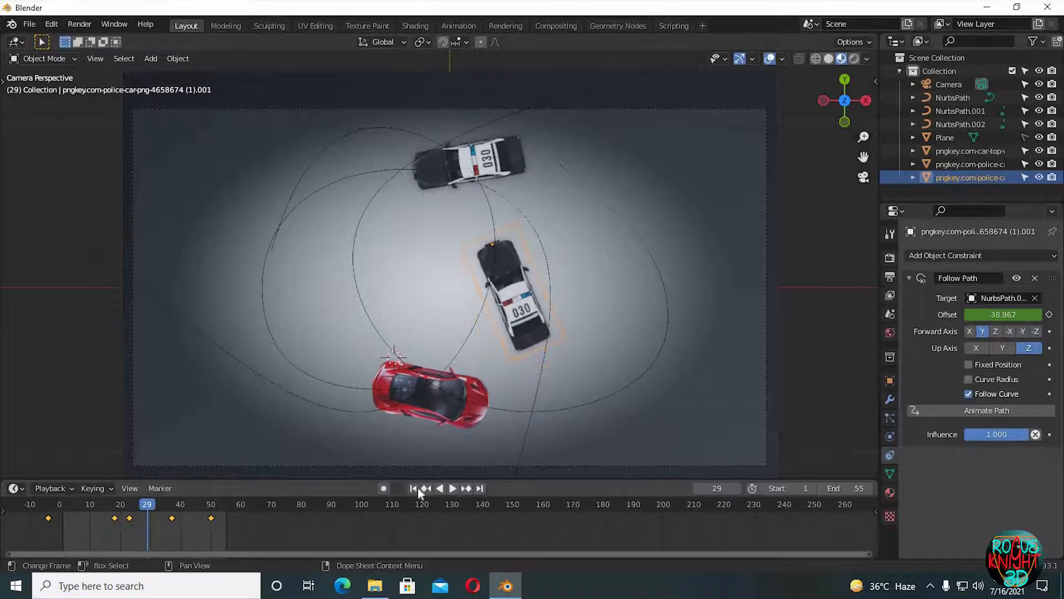
click(454, 489)
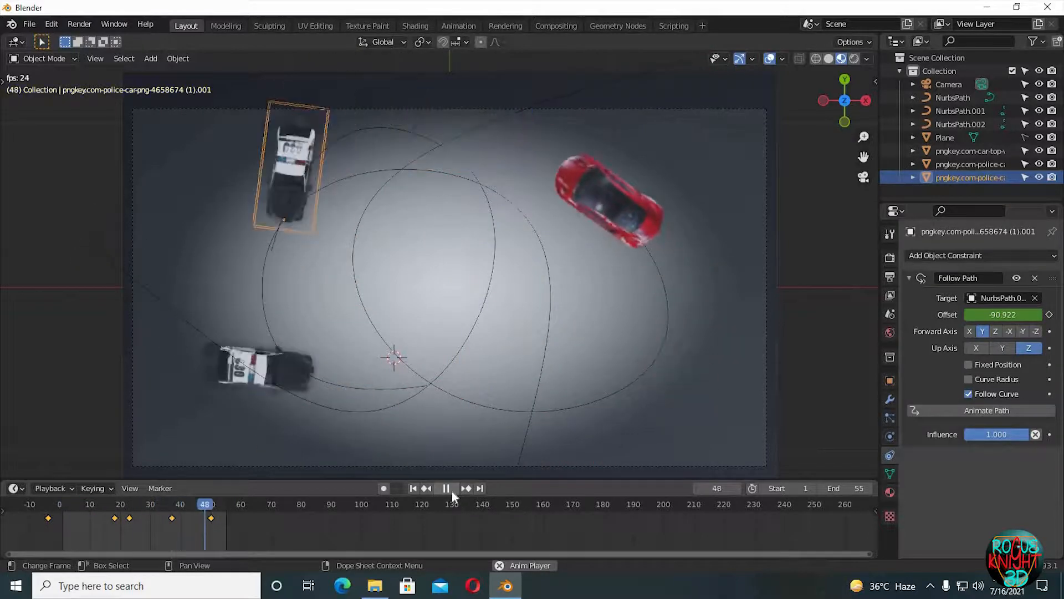
key(space)
- Shift the duplicated police car's keyframes 16 frames later so the first falls on frame 12, and play the result
drag(160, 504, 135, 506)
key(g)
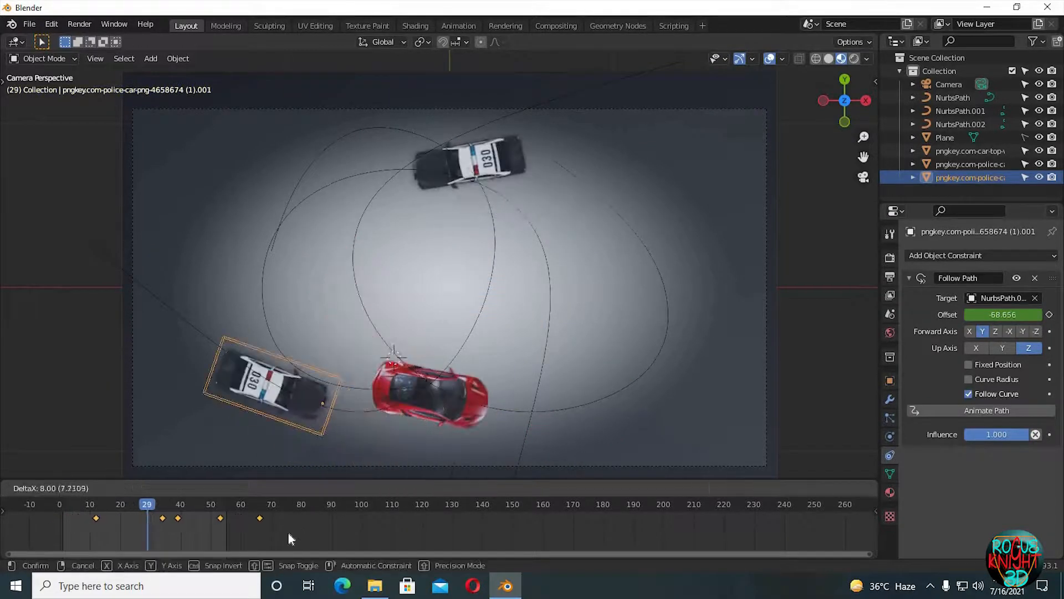
click(290, 537)
drag(148, 506, 93, 505)
click(451, 488)
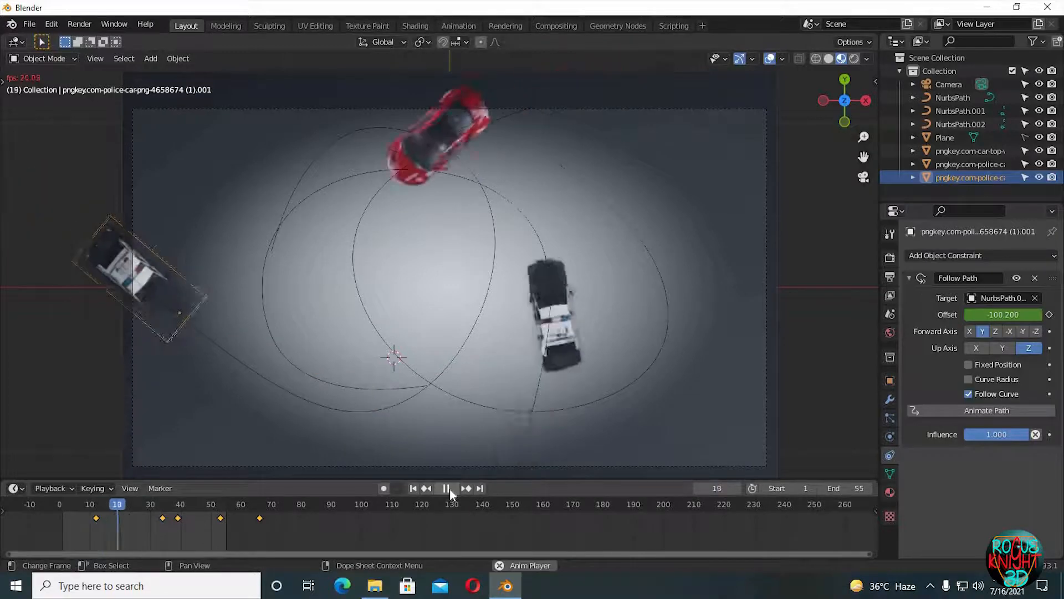
key(space)
key(space)
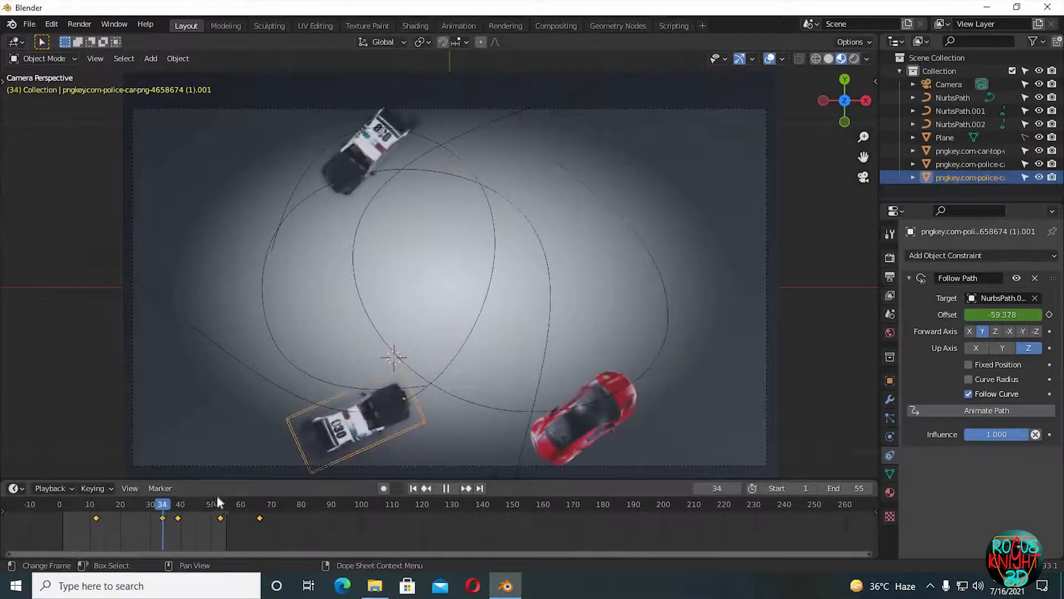
key(space)
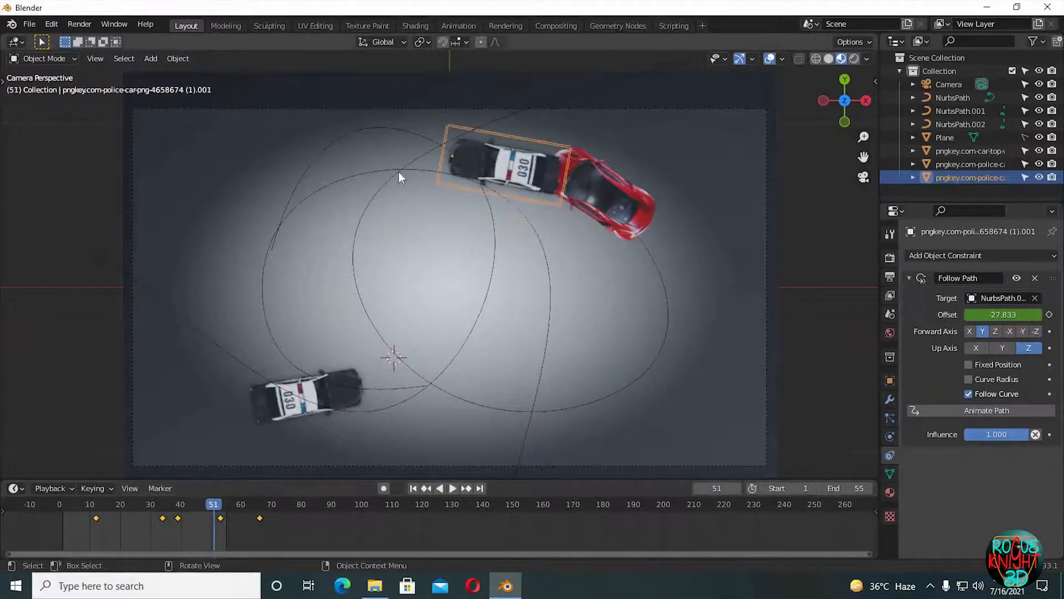
- Move NurbsPath.002 slightly down and left to separate the duplicated police car from the red car at frame 51
click(472, 169)
click(428, 174)
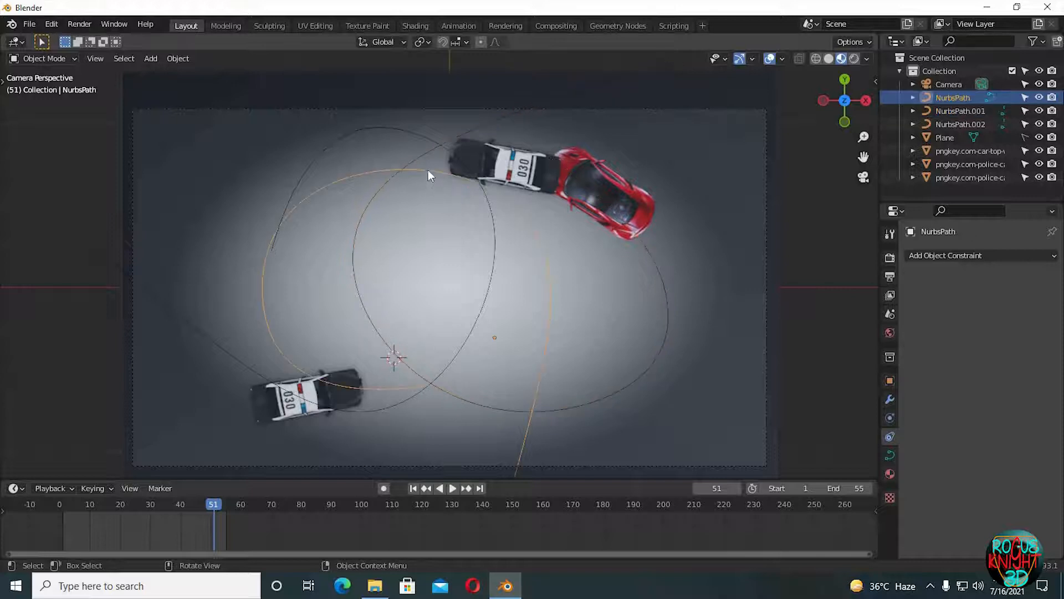
key(g)
right_click(415, 152)
click(421, 138)
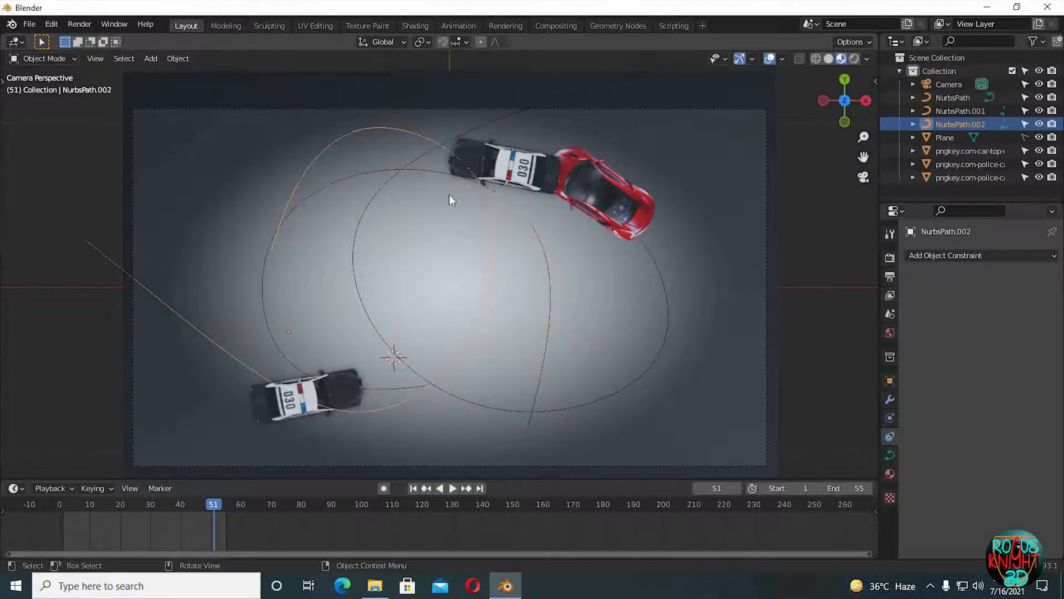
key(g)
click(424, 218)
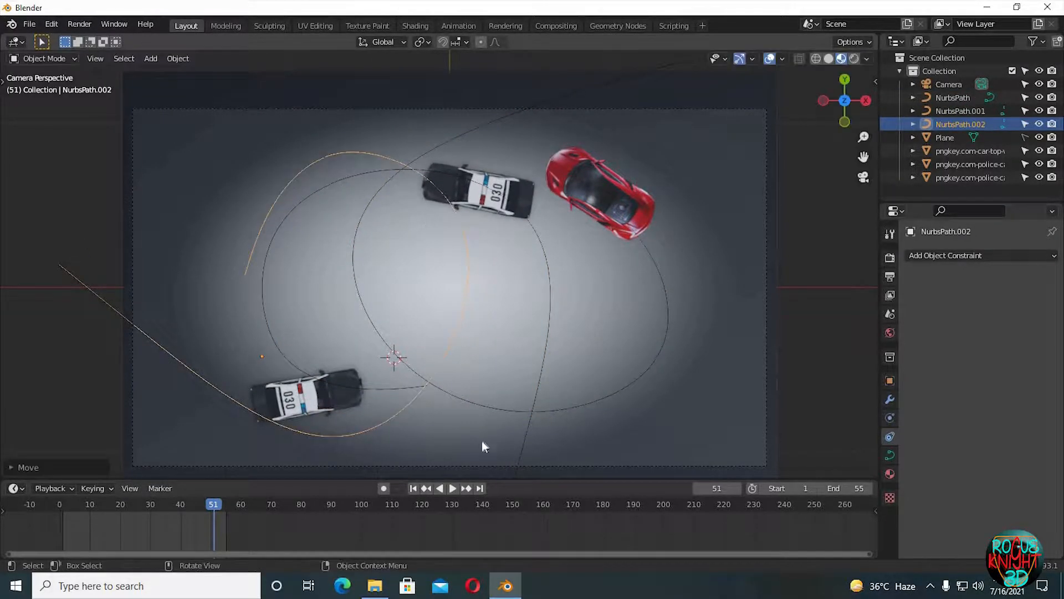
- Scrub to the duplicated police car's last keyframe and set the animation's end frame to 68
drag(213, 504, 226, 503)
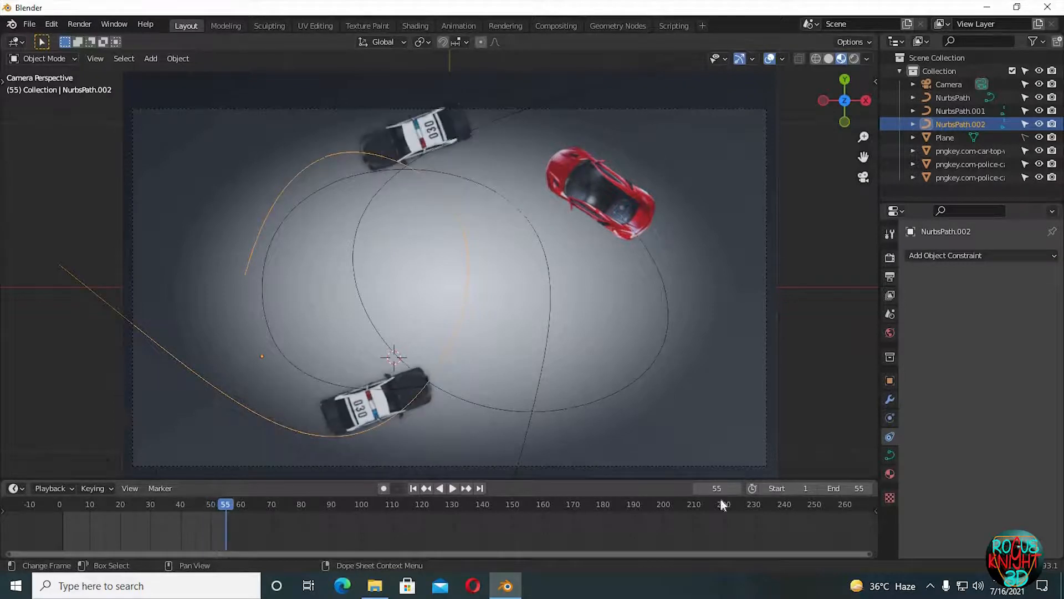
click(431, 154)
key(space)
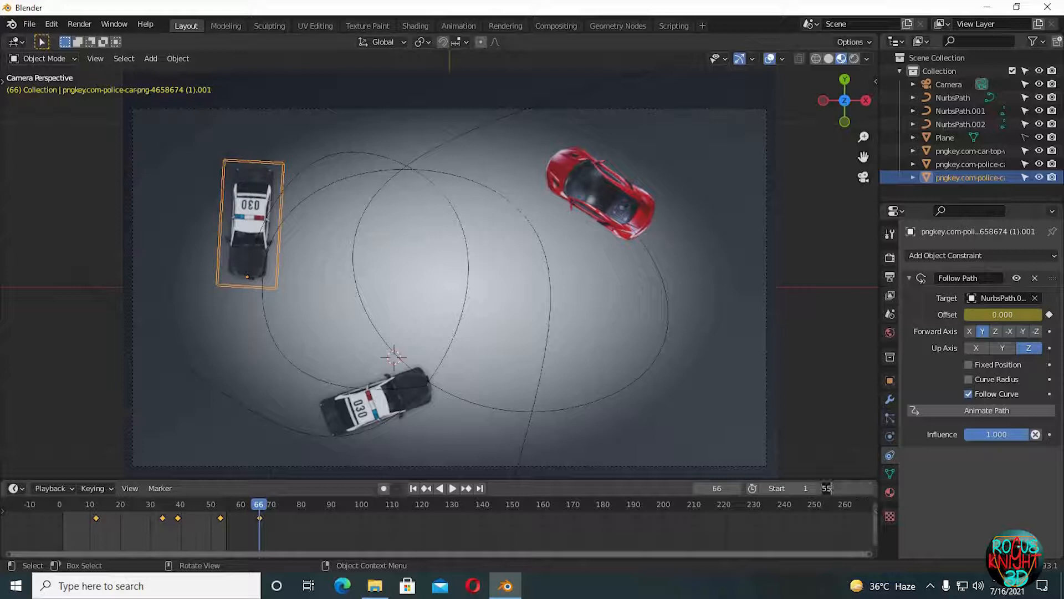
- Play the extended animation to check the timing of all three cars
click(453, 489)
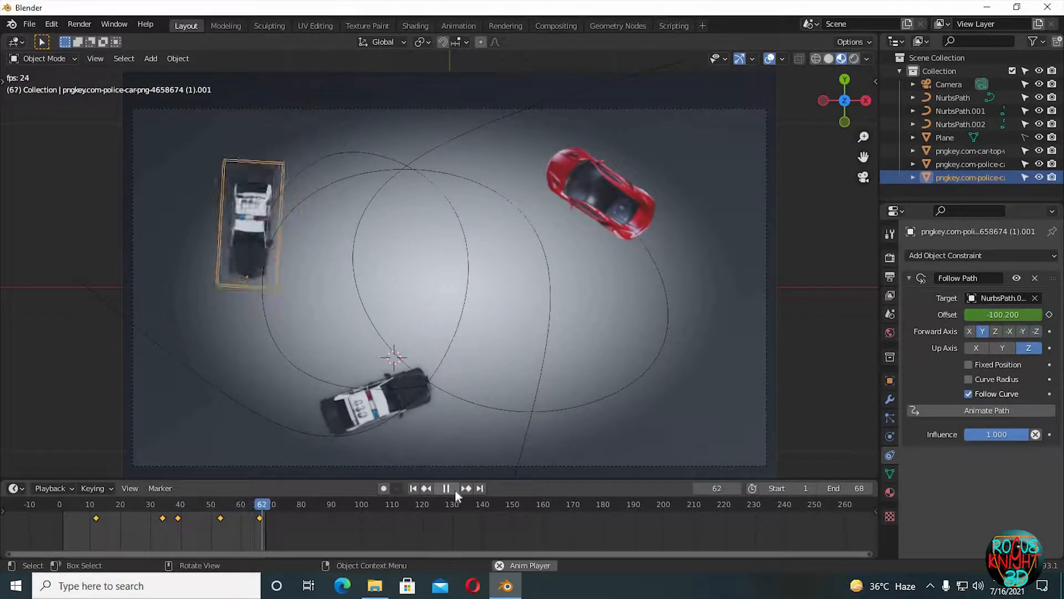
click(453, 490)
click(453, 488)
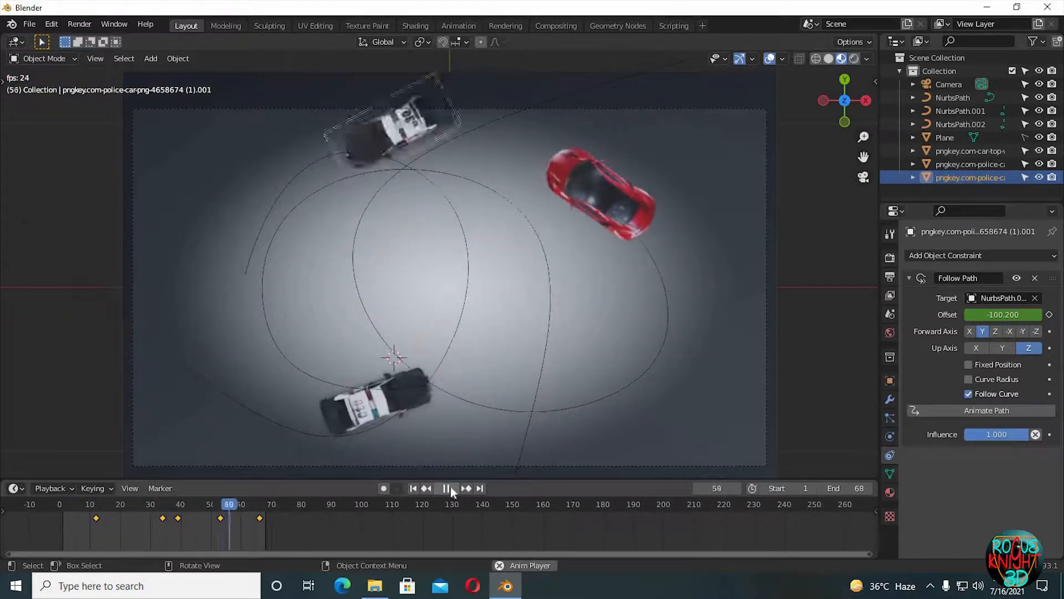
click(450, 489)
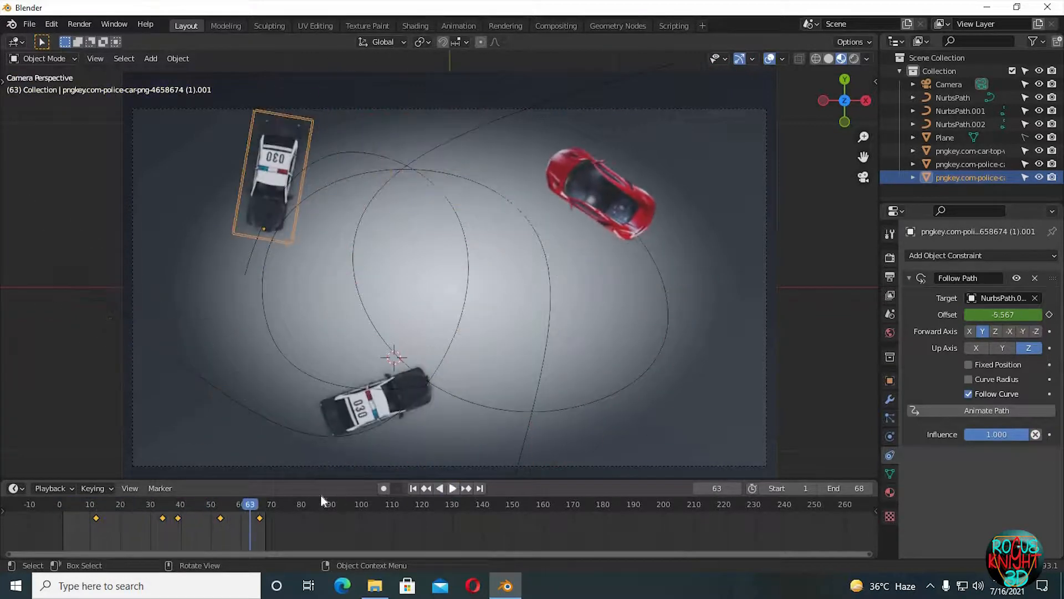
- Shift the duplicated police car's keyframes 18 frames earlier so the first falls before frame 1
drag(210, 510, 75, 507)
key(g)
click(199, 522)
- Play and scrub through the animation to check the duplicated police car's retimed motion against the other two cars
click(450, 489)
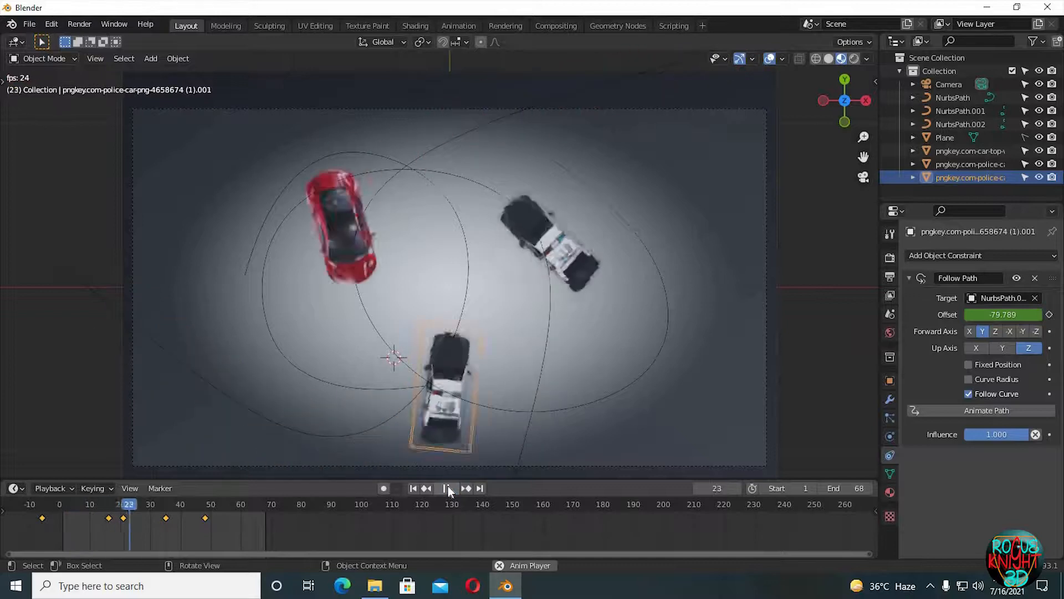
click(210, 508)
drag(211, 507, 162, 507)
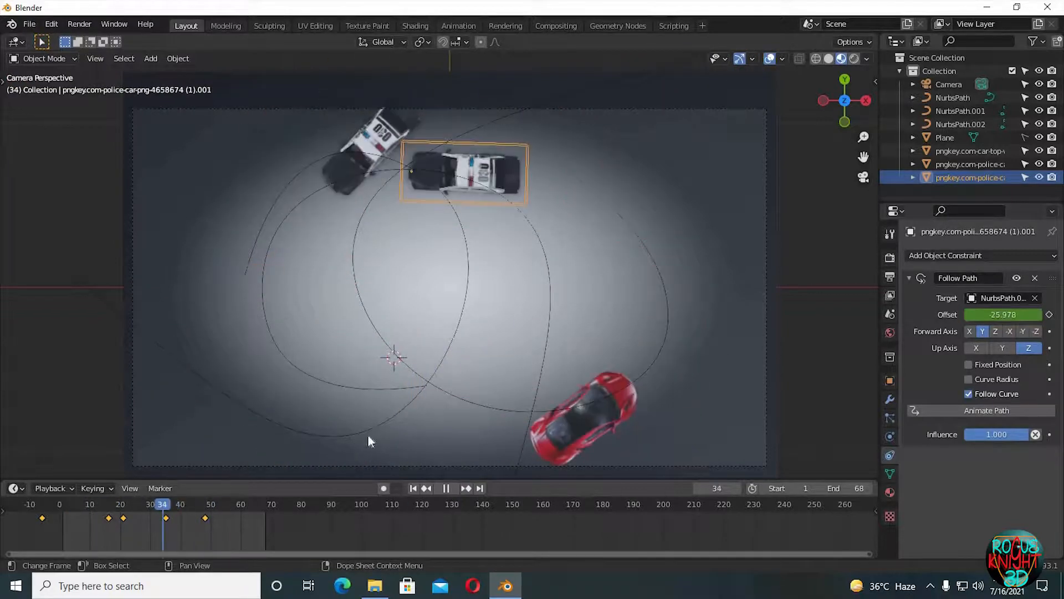
key(g)
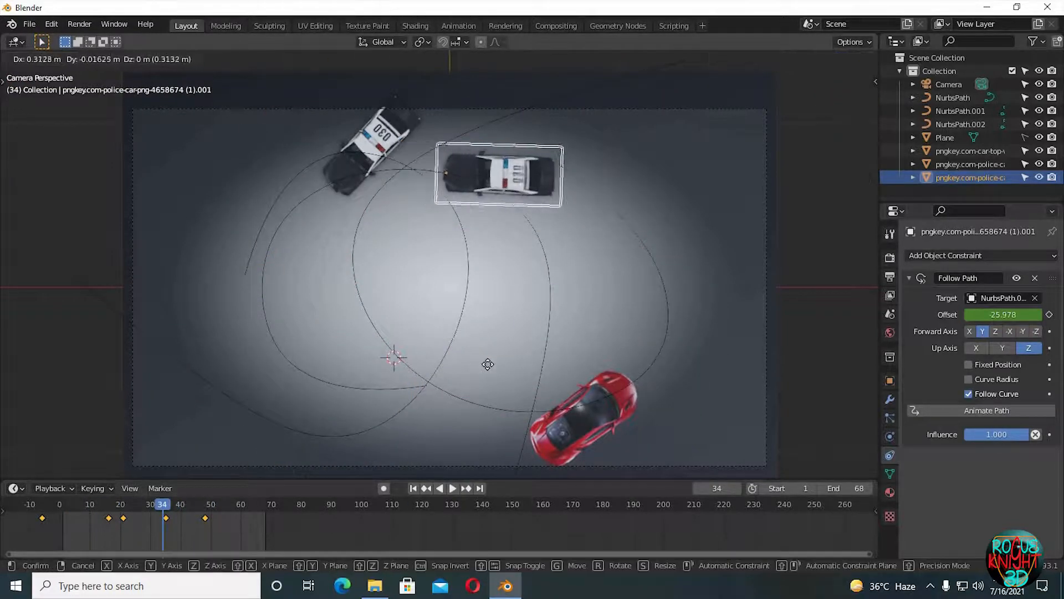
click(487, 365)
key(space)
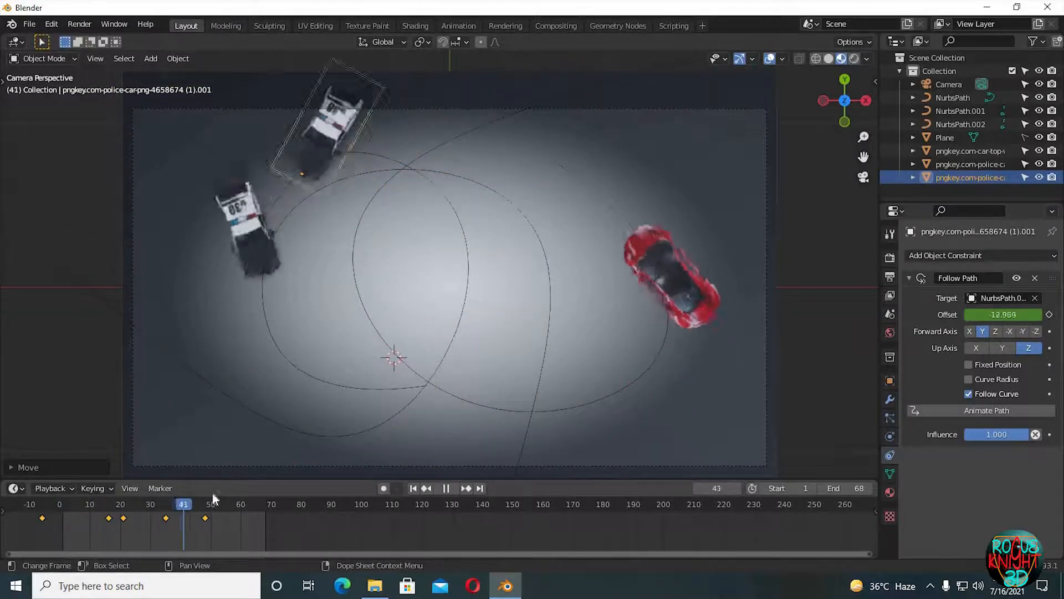
click(450, 488)
click(453, 489)
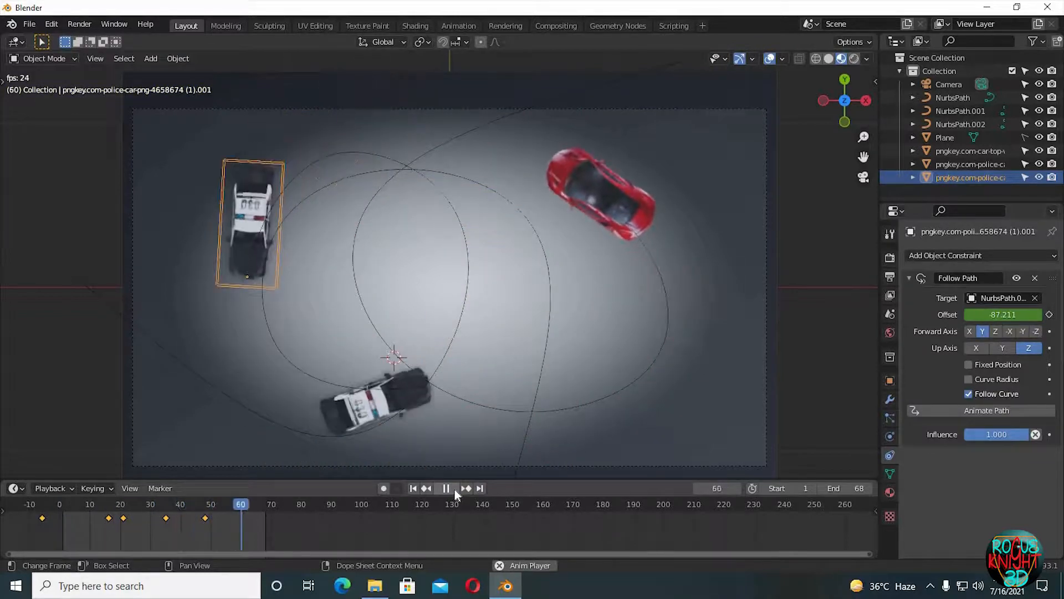
key(space)
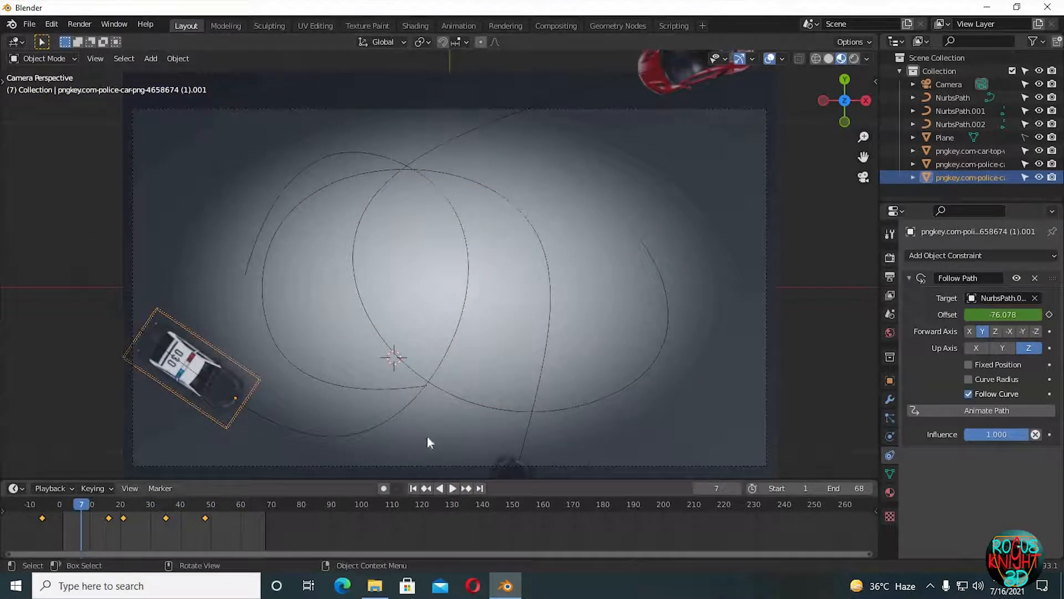
- Add a point light over the blue beacon of the original police car entering from below the camera frame
click(510, 456)
scroll(528, 355, up, 10)
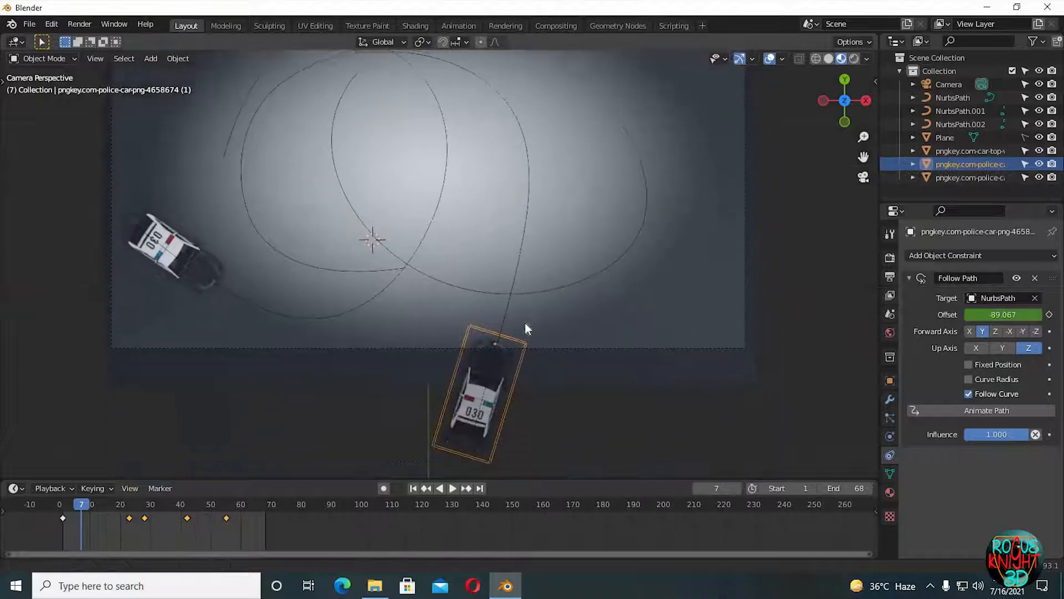
scroll(379, 345, up, 3)
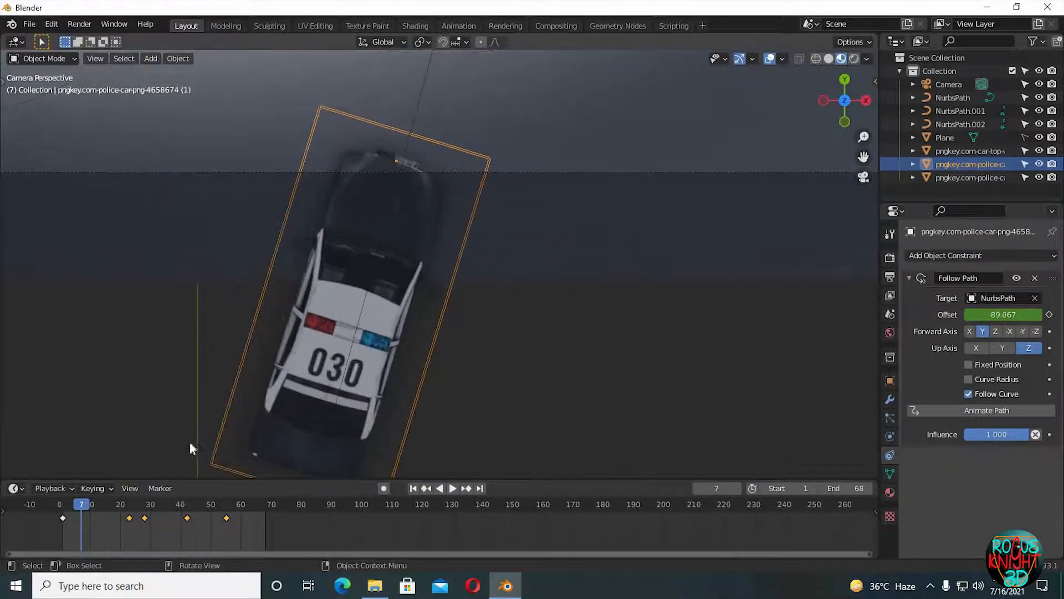
click(353, 339)
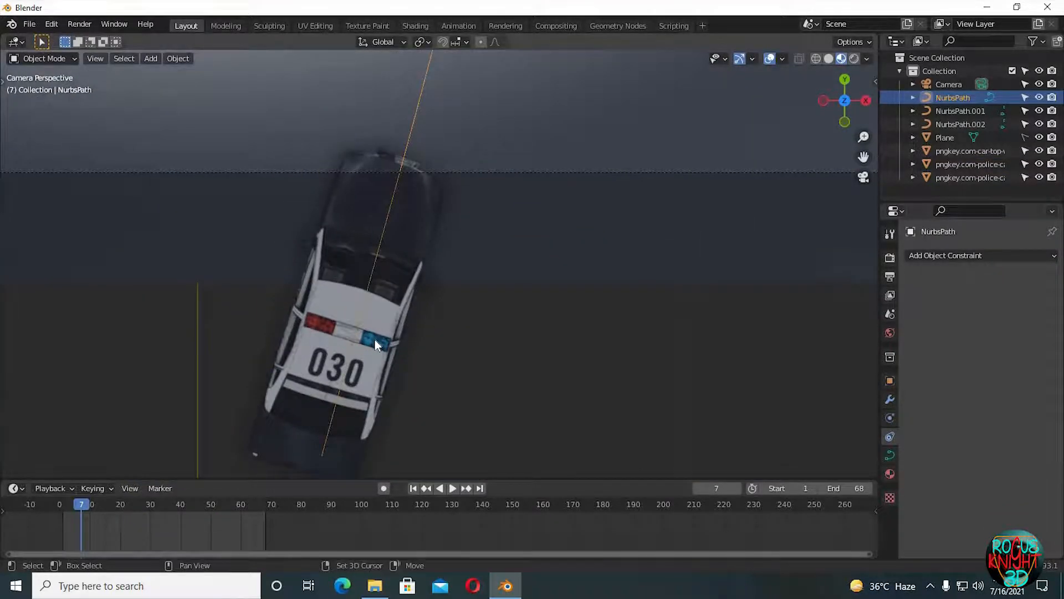
key(shift+a)
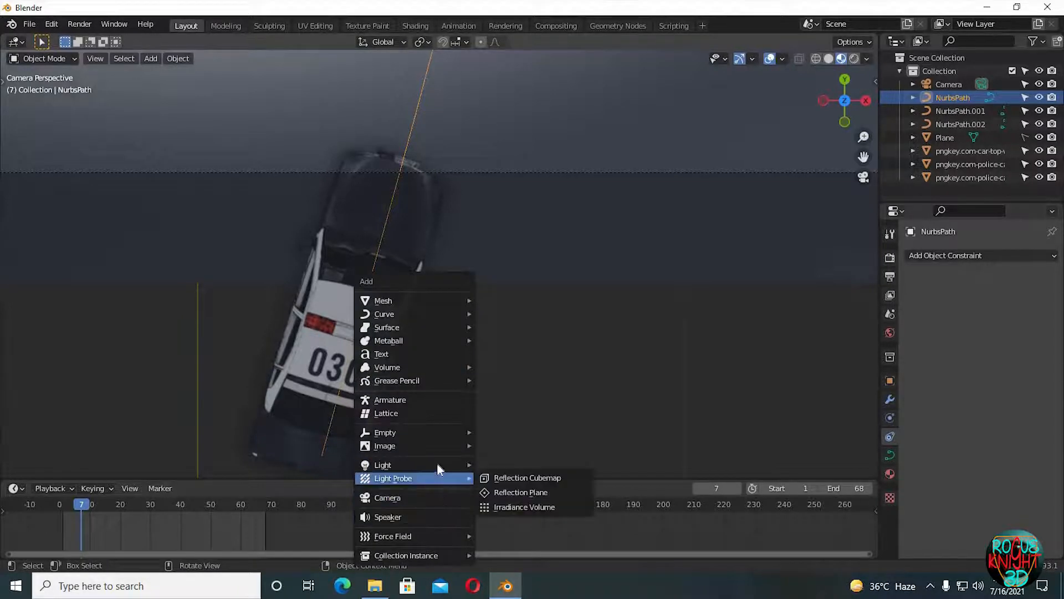
mouse_move(436, 464)
click(501, 464)
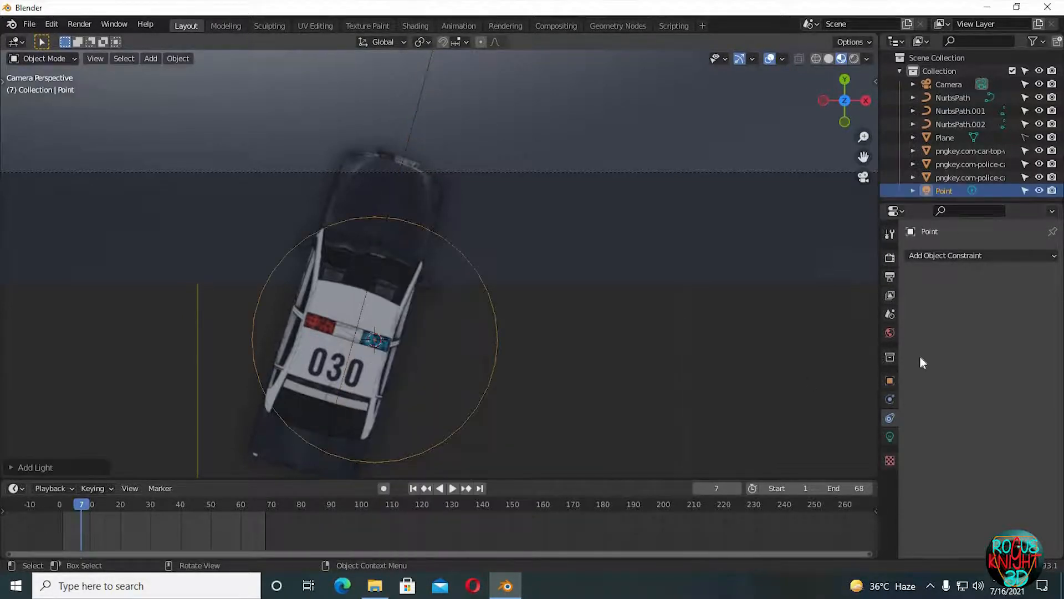
- Color the point light light blue, set its power to 20 W and keyframe the power at frame 7
click(889, 437)
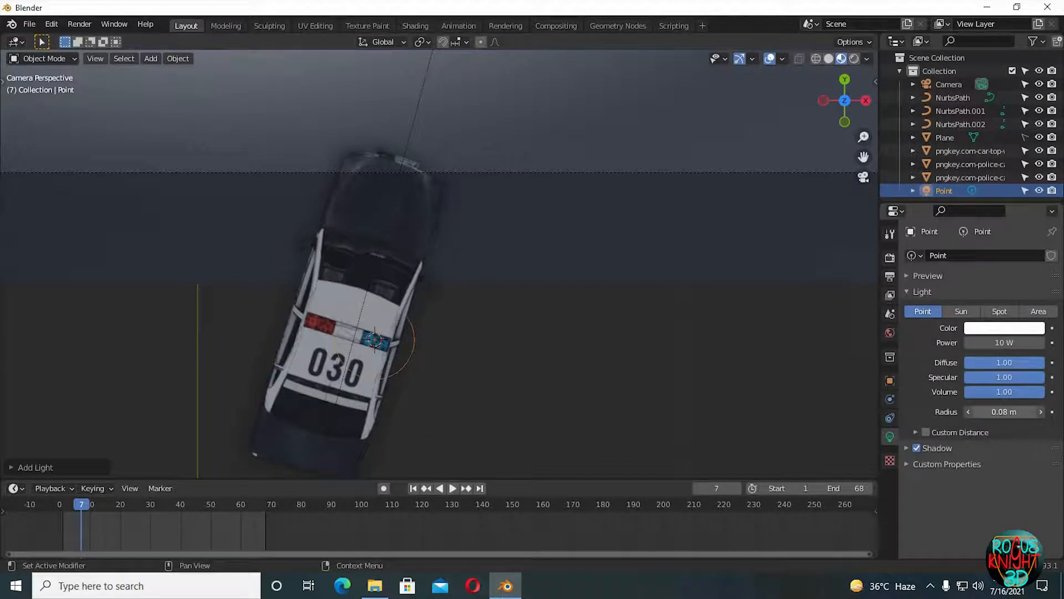
click(1023, 328)
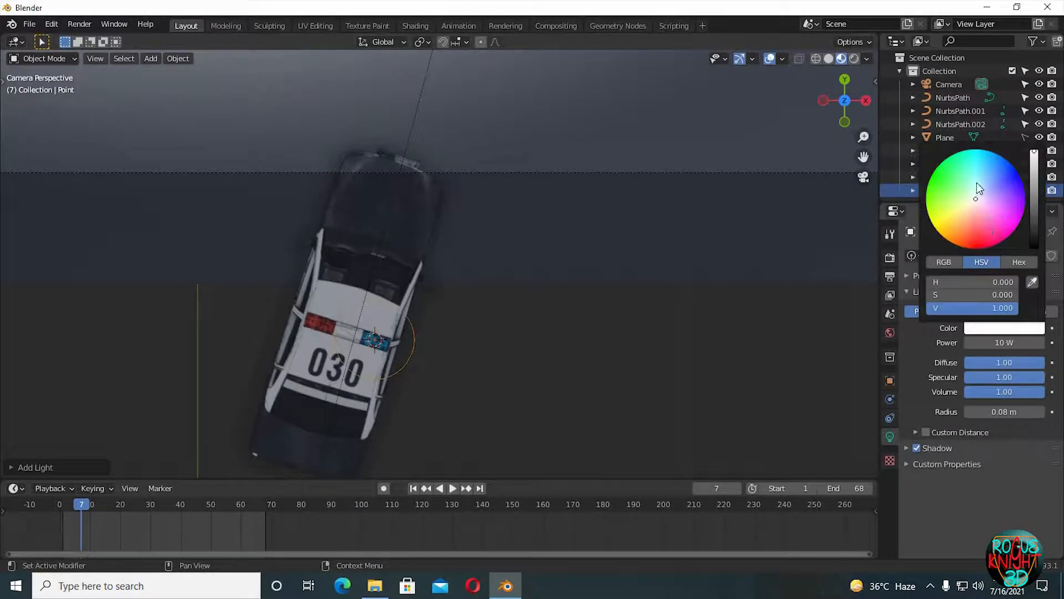
drag(981, 178, 990, 178)
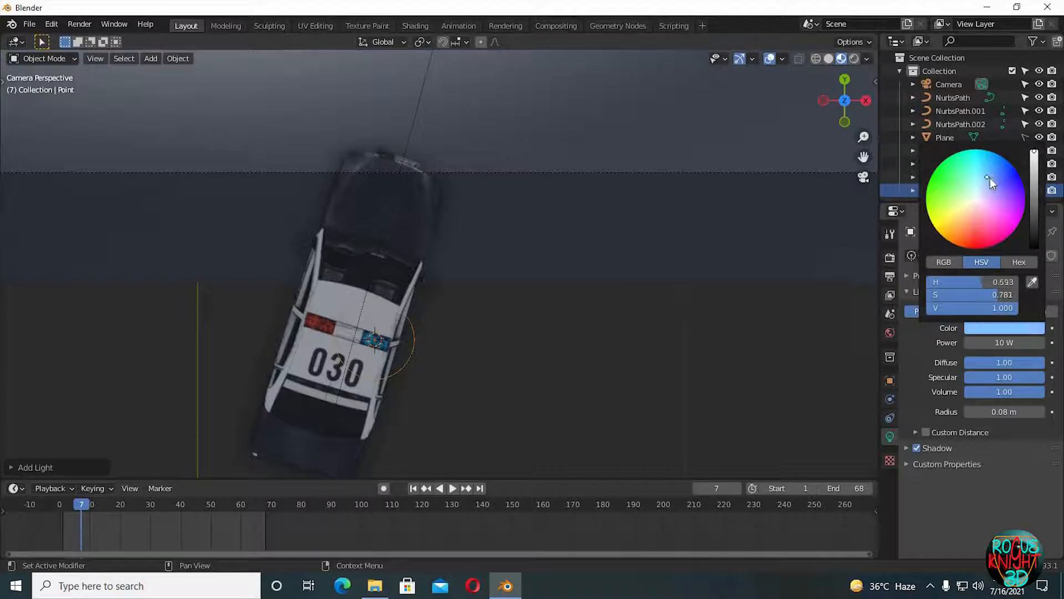
click(1004, 343)
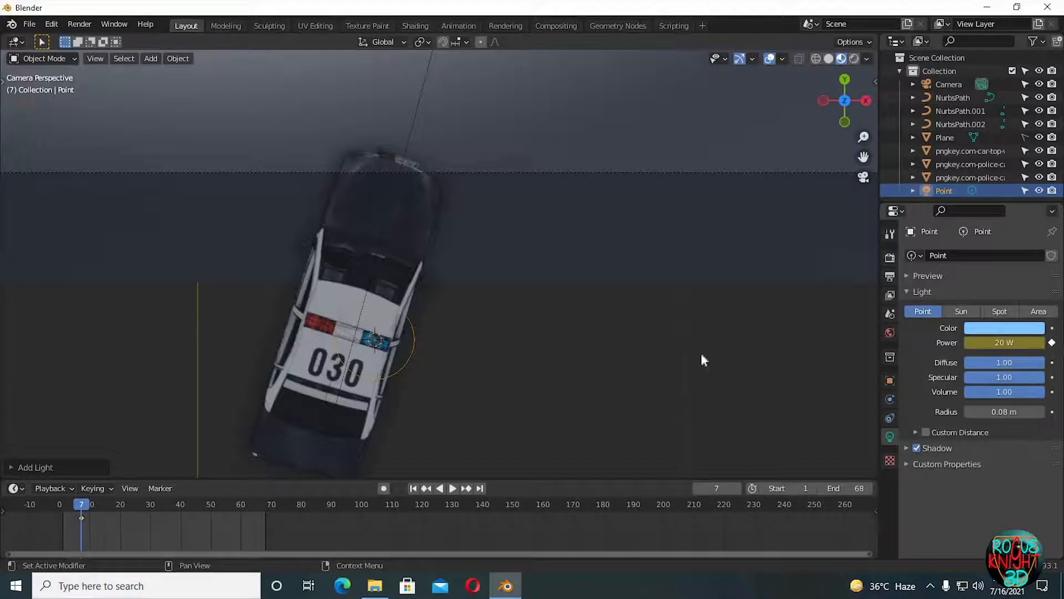
- Duplicate the blue light onto the police car's red beacon and change the copy's color to red
key(shift+d)
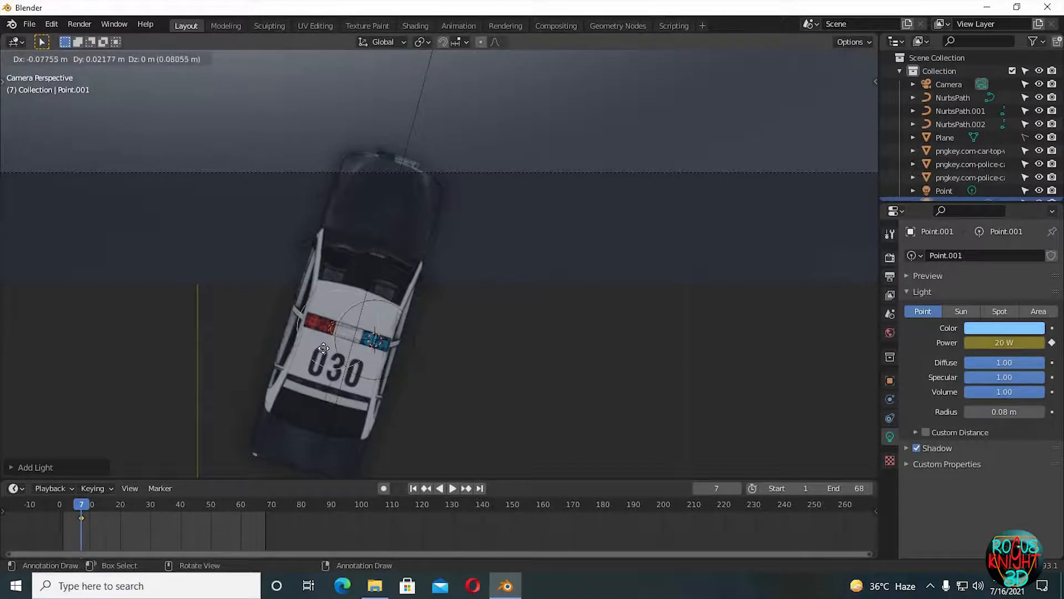
click(322, 346)
click(1006, 329)
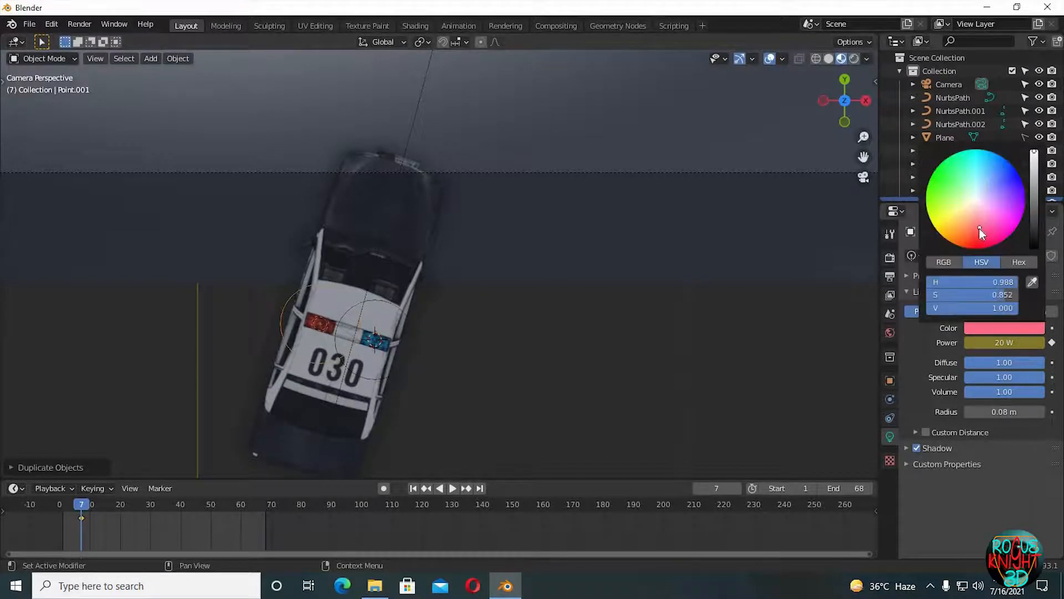
click(317, 322)
- Move the red beacon light's power keyframe to frame 2
scroll(125, 517, up, 2)
middle_drag(125, 516, 391, 521)
scroll(339, 538, up, 4)
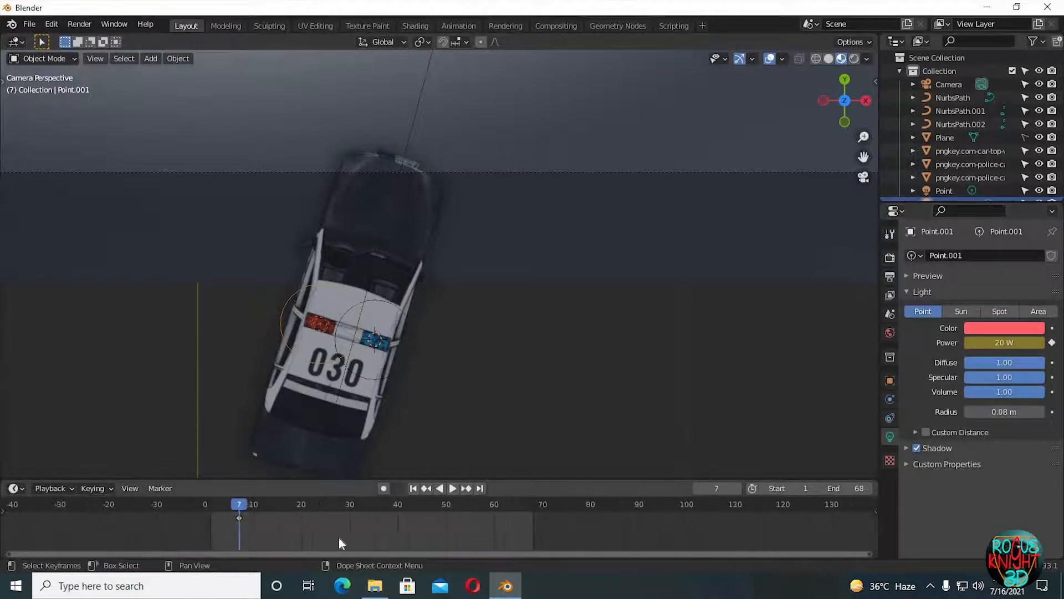
scroll(338, 537, up, 3)
key(g)
click(132, 529)
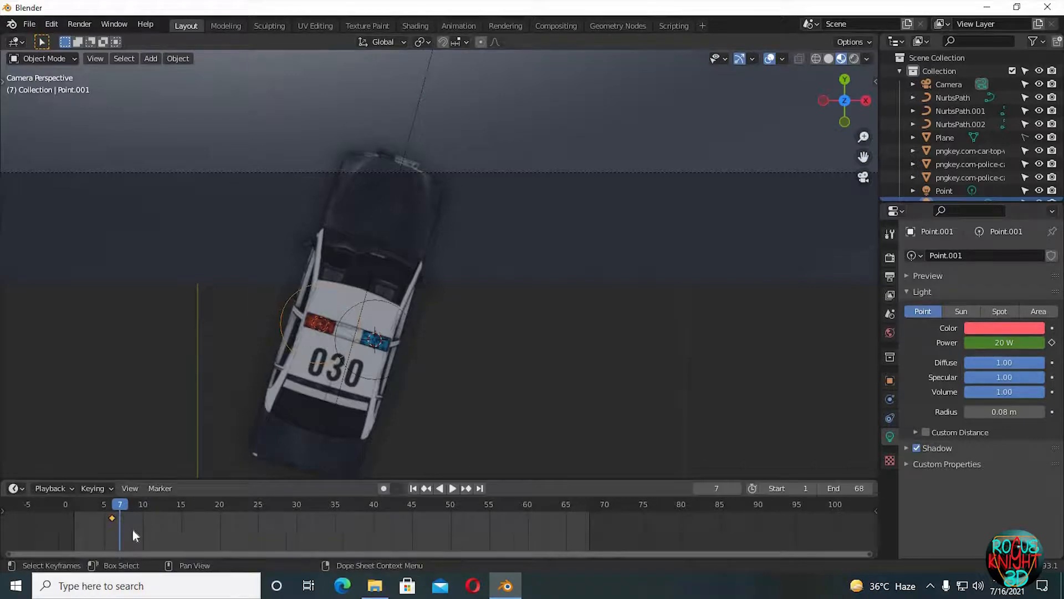
scroll(377, 540, up, 8)
middle_drag(133, 531, 492, 538)
key(g)
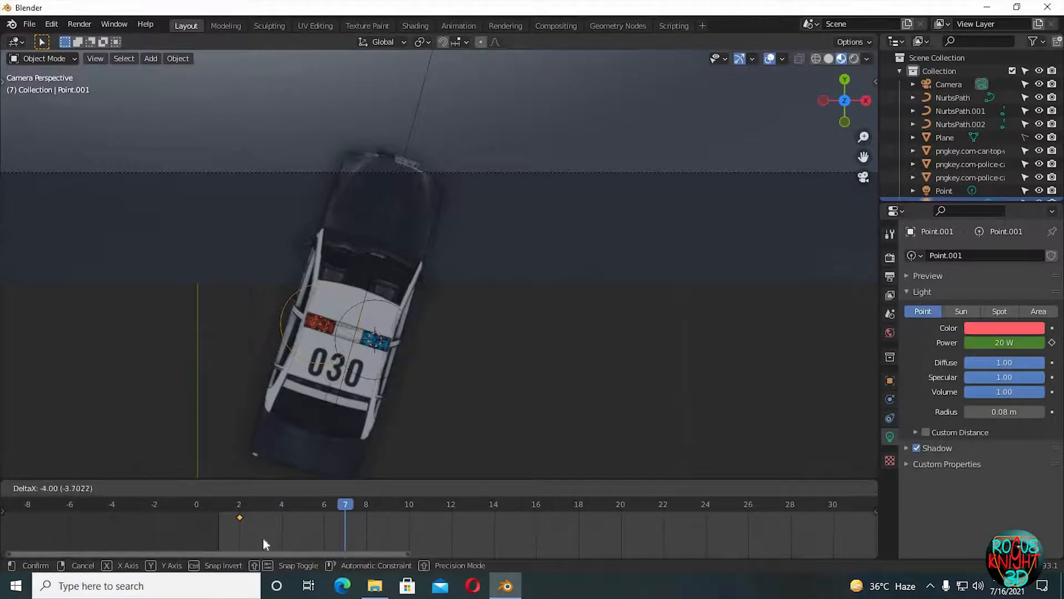
click(263, 537)
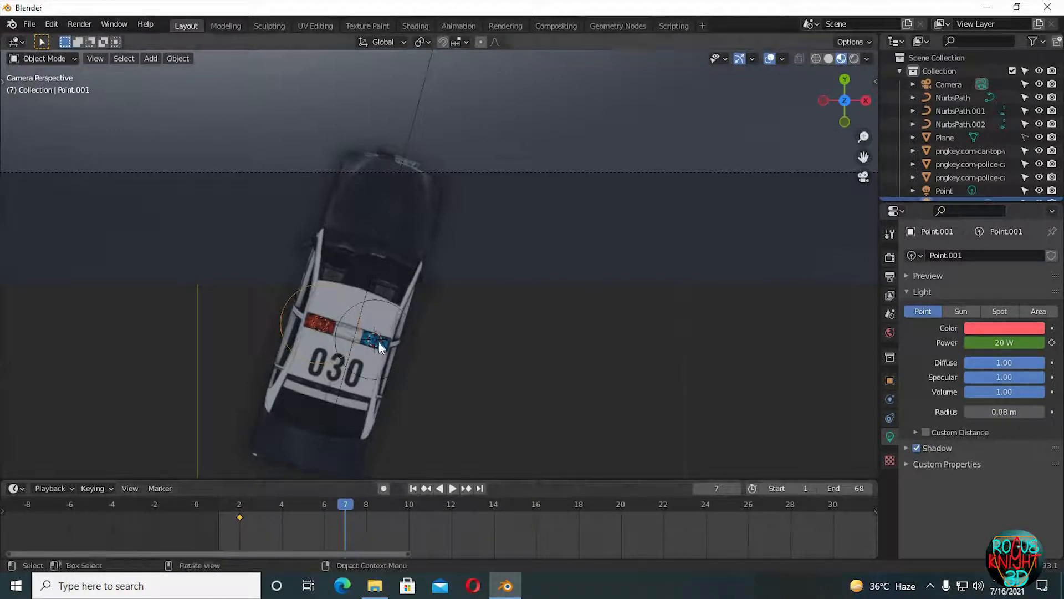
- Select the blue beacon light and move its power keyframe to frame 2
click(378, 341)
key(g)
click(258, 542)
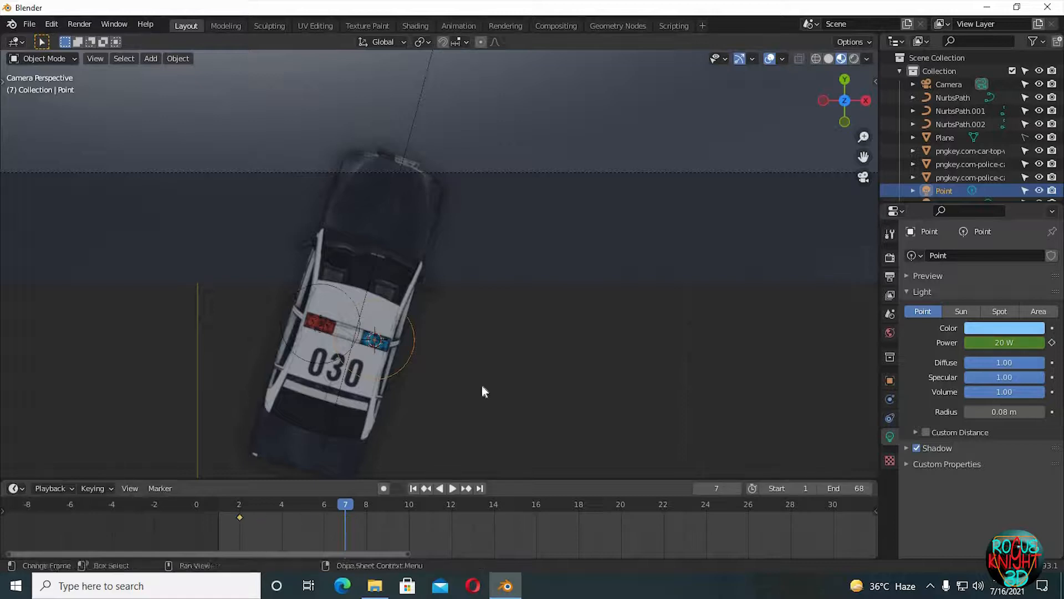
click(308, 504)
drag(282, 506, 344, 501)
- Parent both beacon lights to the police car and scrub back to frame 4 to check that they follow it
click(370, 332)
click(325, 319)
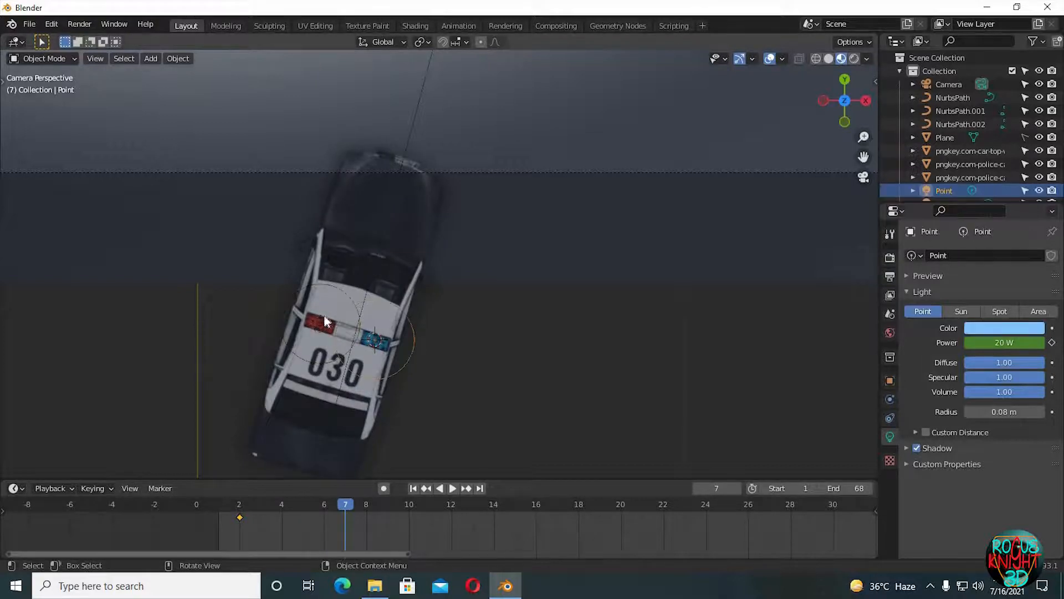
shift+click(398, 228)
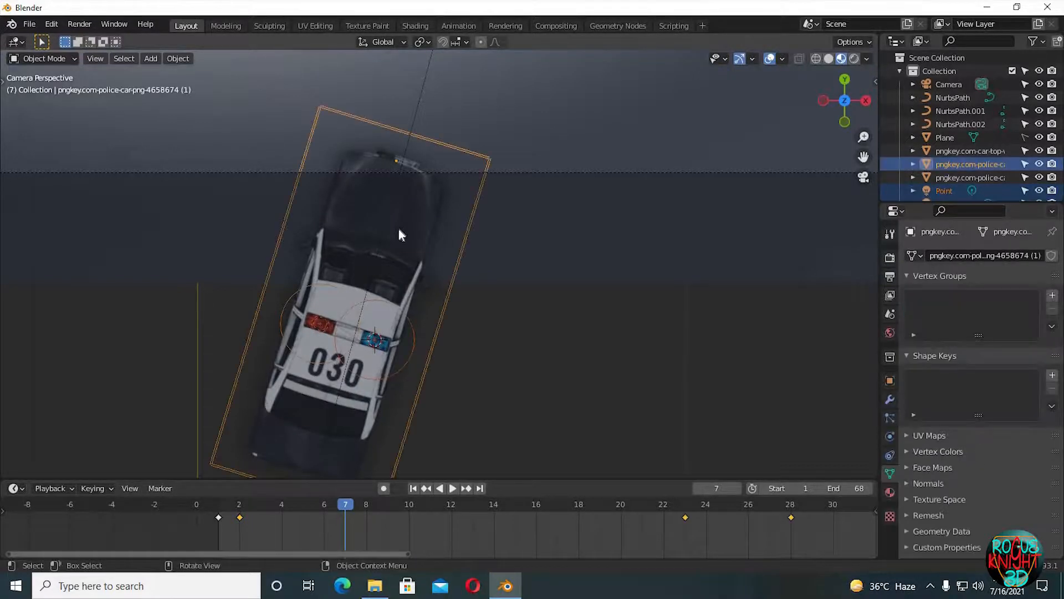
key(ctrl+p)
click(397, 243)
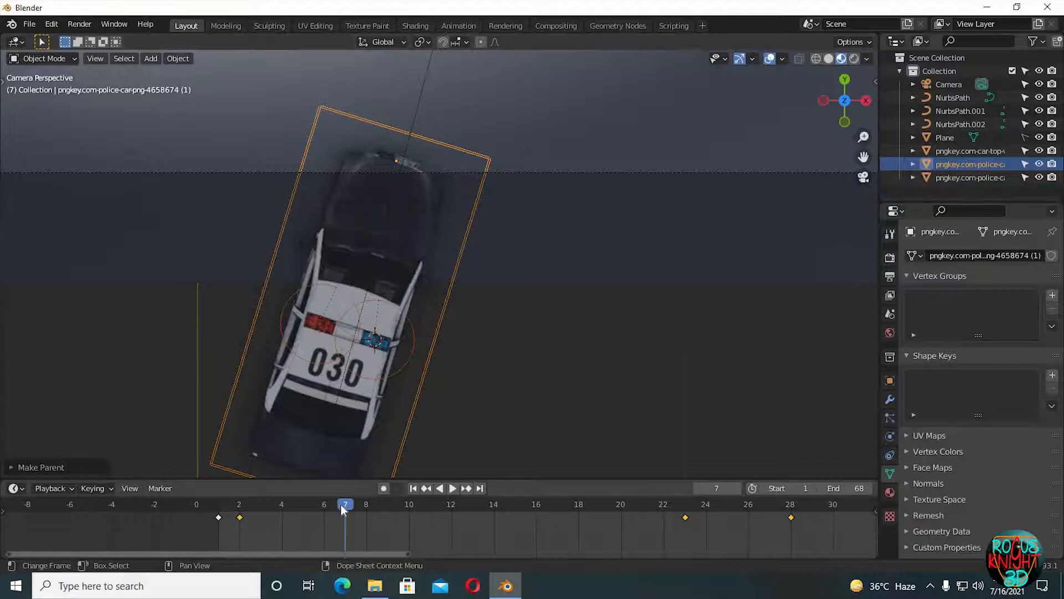
key(space)
drag(341, 505, 282, 504)
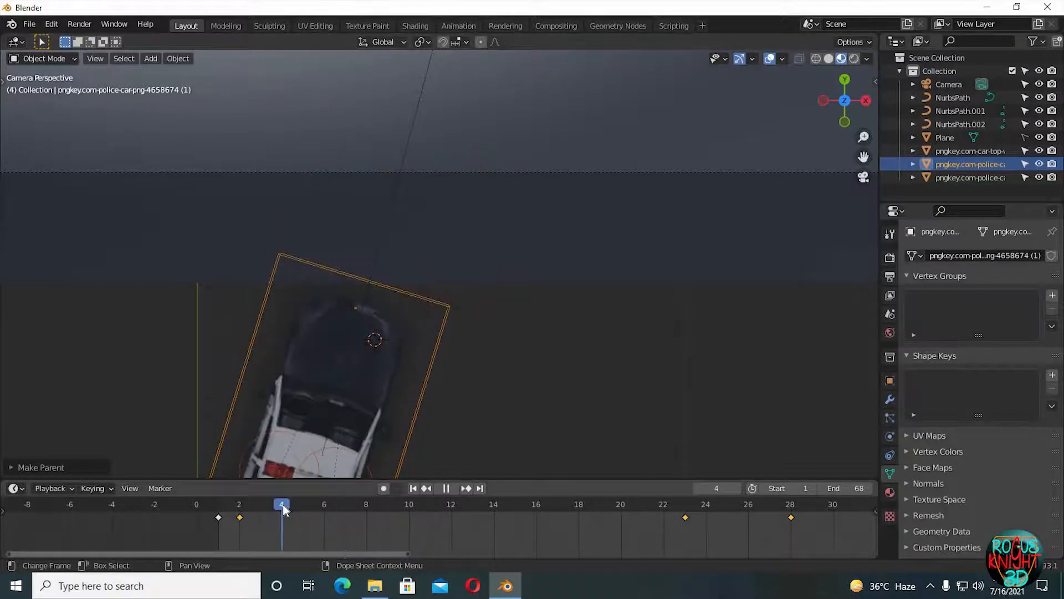
key(space)
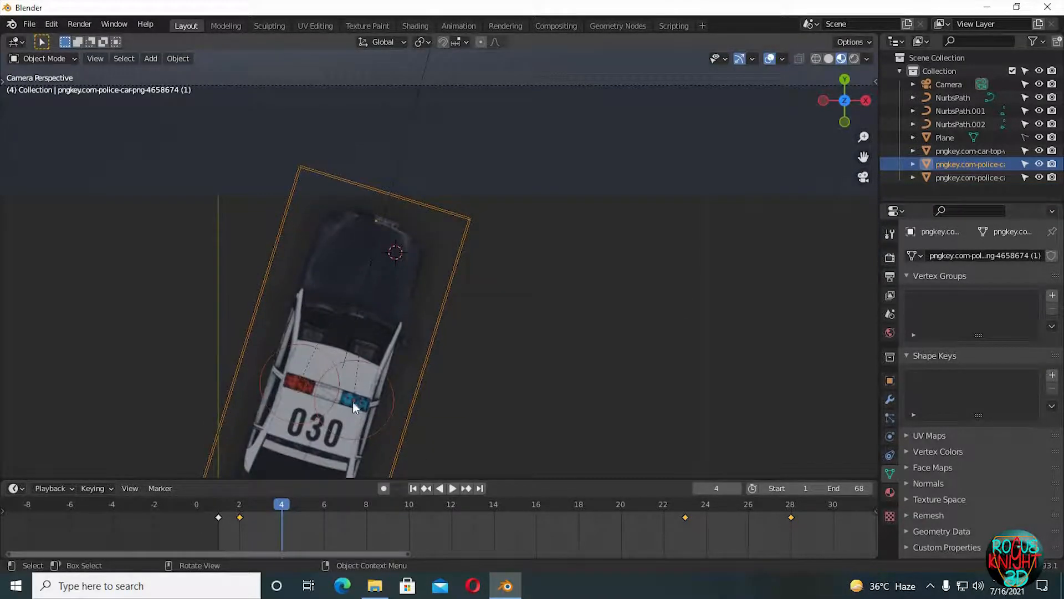
- Set the blue beacon light's power to 5 W at frame 4 and keyframe it
click(353, 401)
click(241, 505)
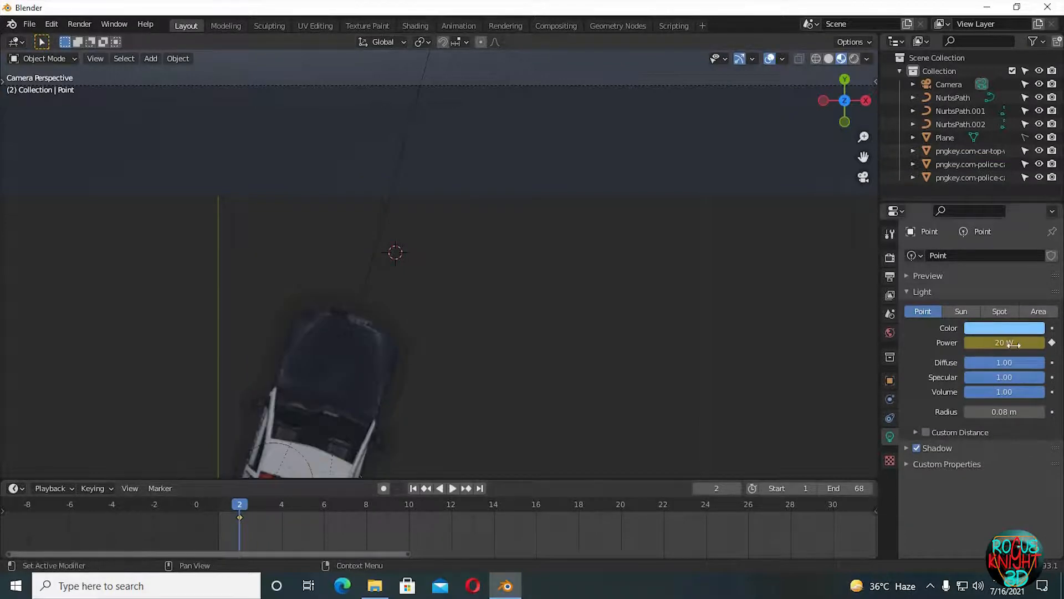
click(292, 512)
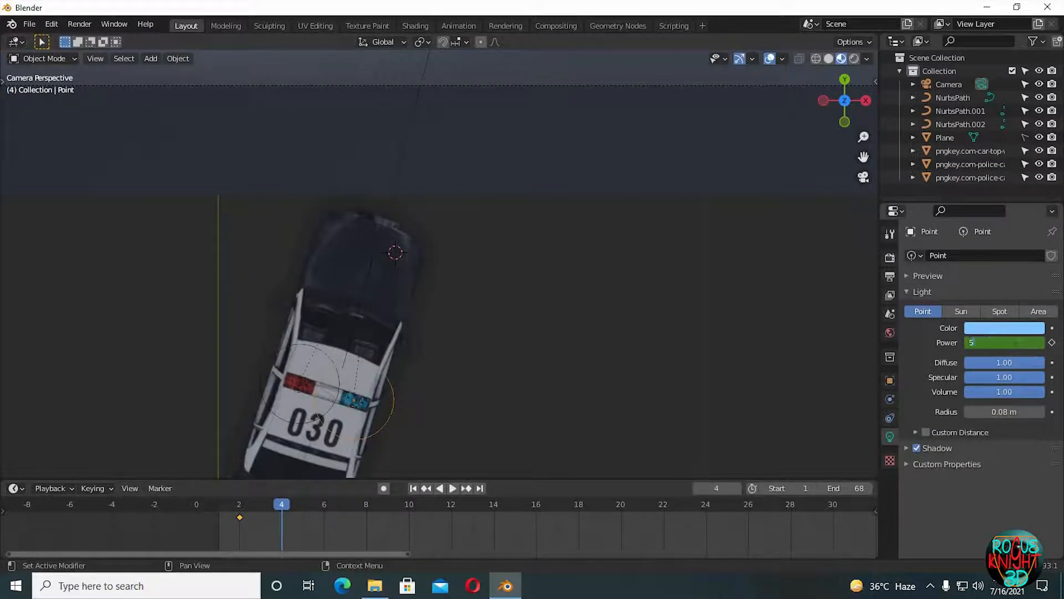
key(Return)
click(1052, 343)
mouse_move(281, 505)
mouse_down()
mouse_move(245, 509)
mouse_move(281, 504)
mouse_up()
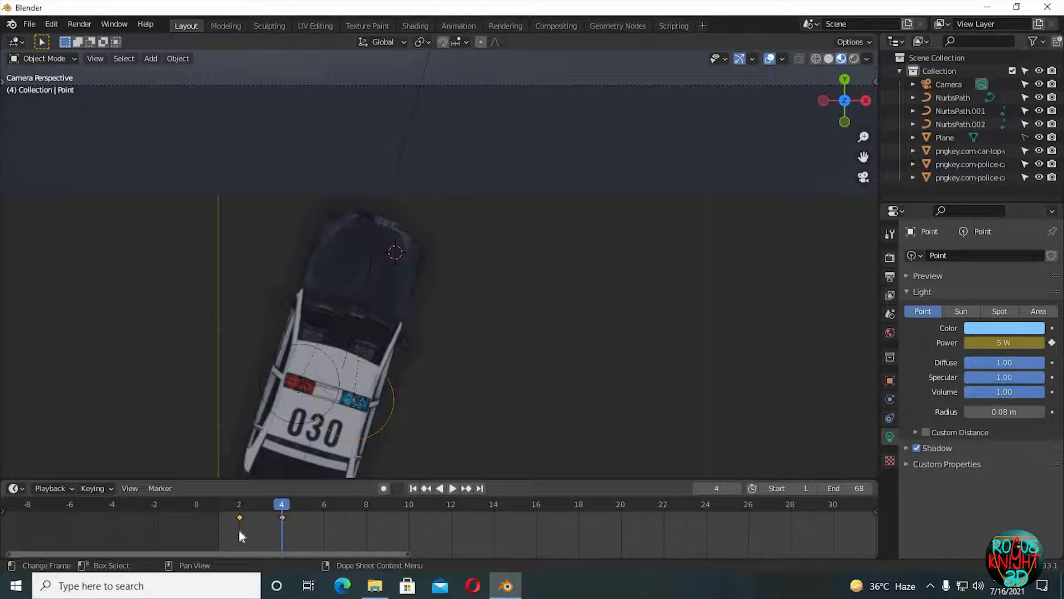
- Duplicate the blue light's 20 W and 5 W keyframe pair repeatedly at two-frame intervals up to frame 16
drag(228, 533, 311, 511)
key(shift+d)
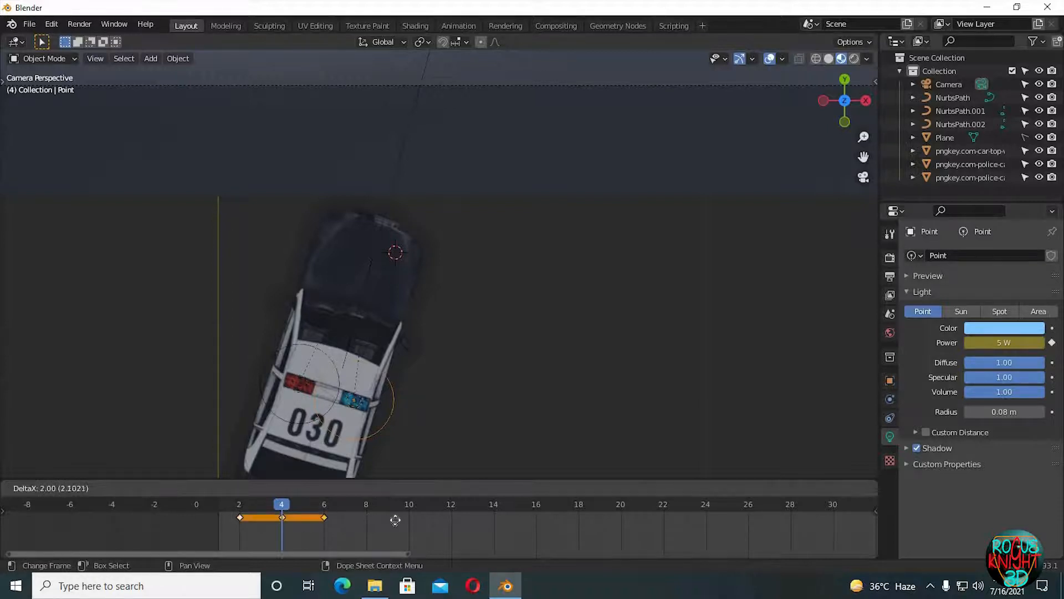
click(404, 521)
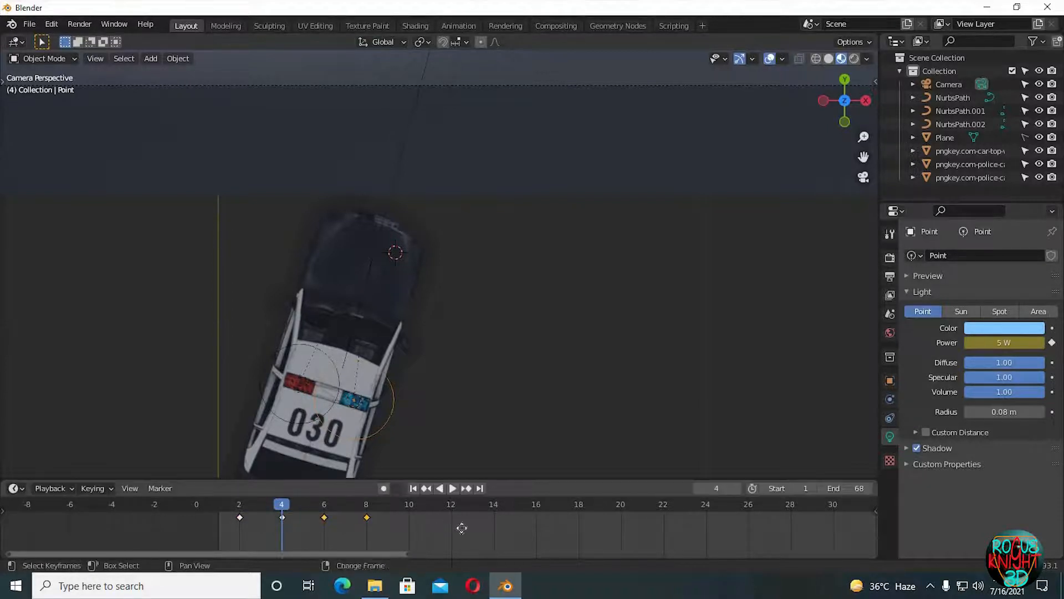
key(shift+d)
click(562, 538)
key(shift+d)
click(647, 538)
- Duplicate the blue light's keyframes from frames 2–16 onto frames 18–32, and copy that block again from frame 35 onward
drag(222, 533, 561, 507)
key(shift+d)
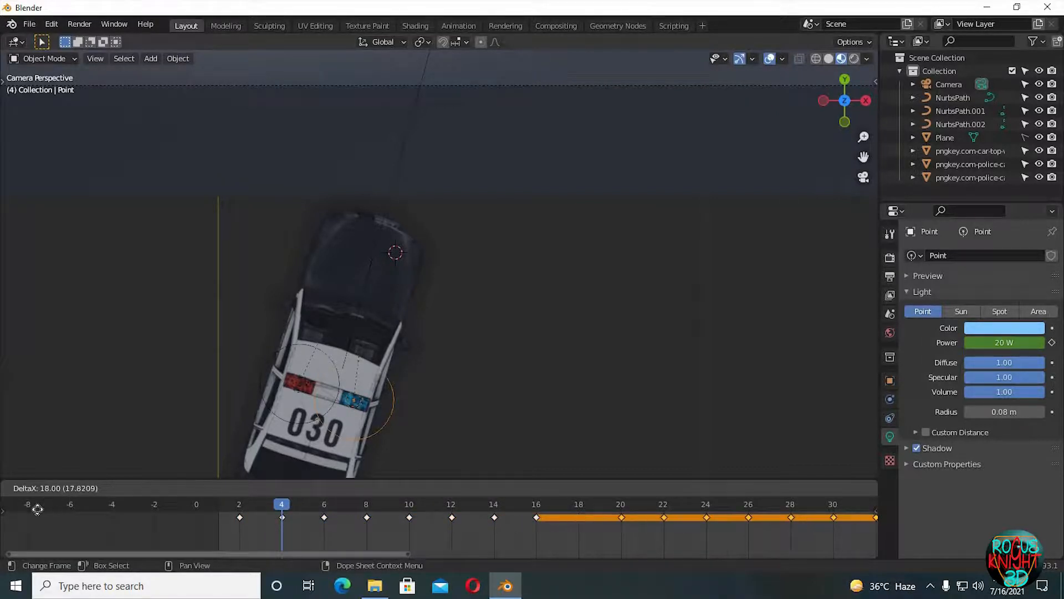
click(69, 529)
scroll(363, 544, down, 9)
middle_drag(566, 535, 425, 536)
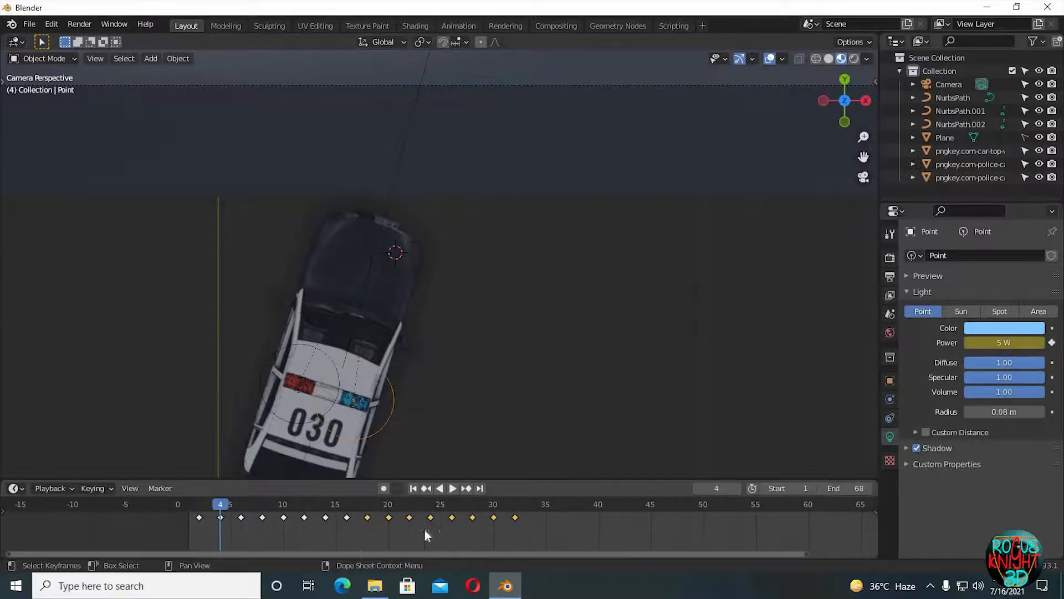
key(shift+d)
click(600, 536)
- Play the animation around the first frames to check the blue beacon light's flashing
scroll(601, 532, up, 3)
middle_drag(268, 540, 503, 545)
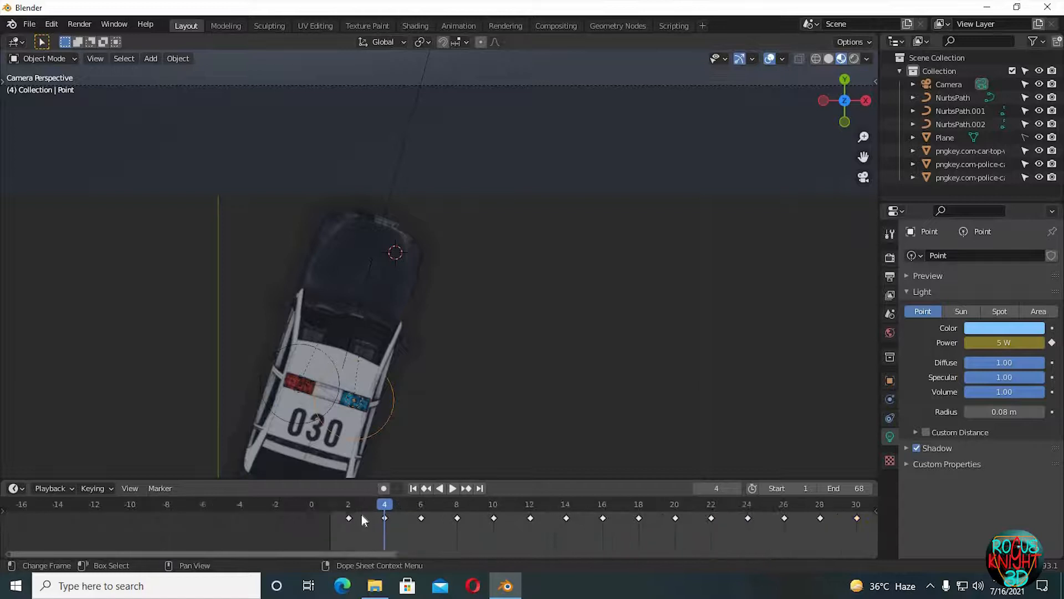
scroll(361, 514, up, 3)
key(space)
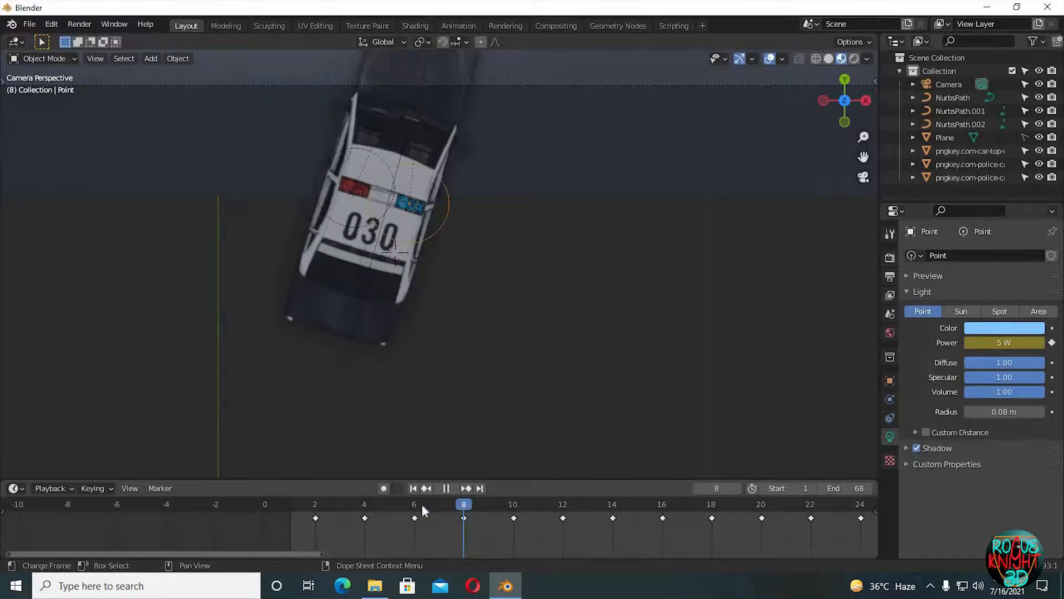
key(Escape)
- Select all of the blue beacon light's power keyframes and set their interpolation mode to Constant
scroll(327, 527, down, 4)
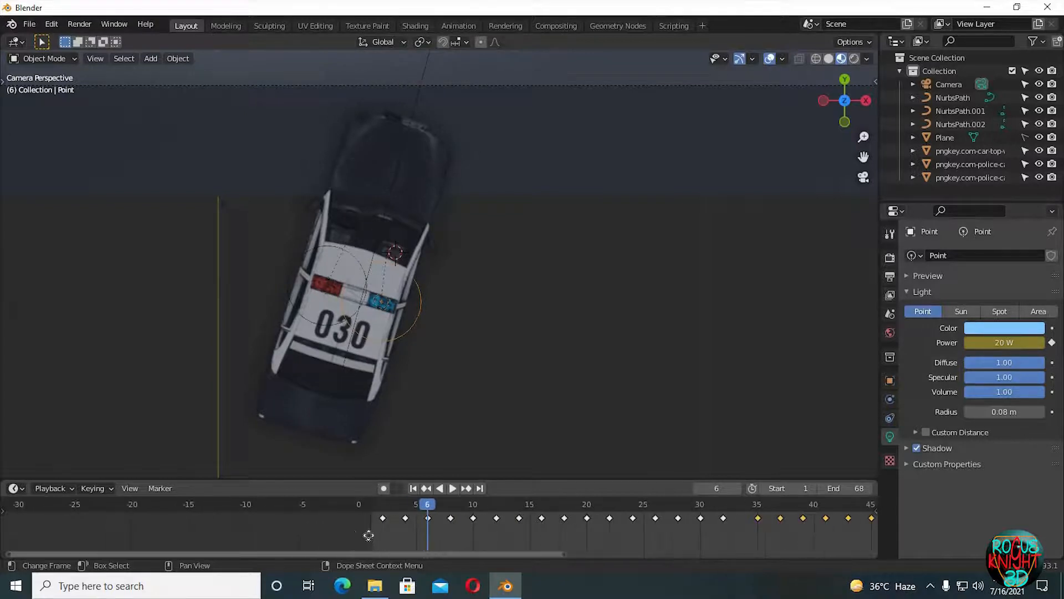
scroll(369, 536, down, 2)
middle_drag(369, 536, 326, 534)
drag(326, 535, 825, 504)
scroll(363, 517, up, 4)
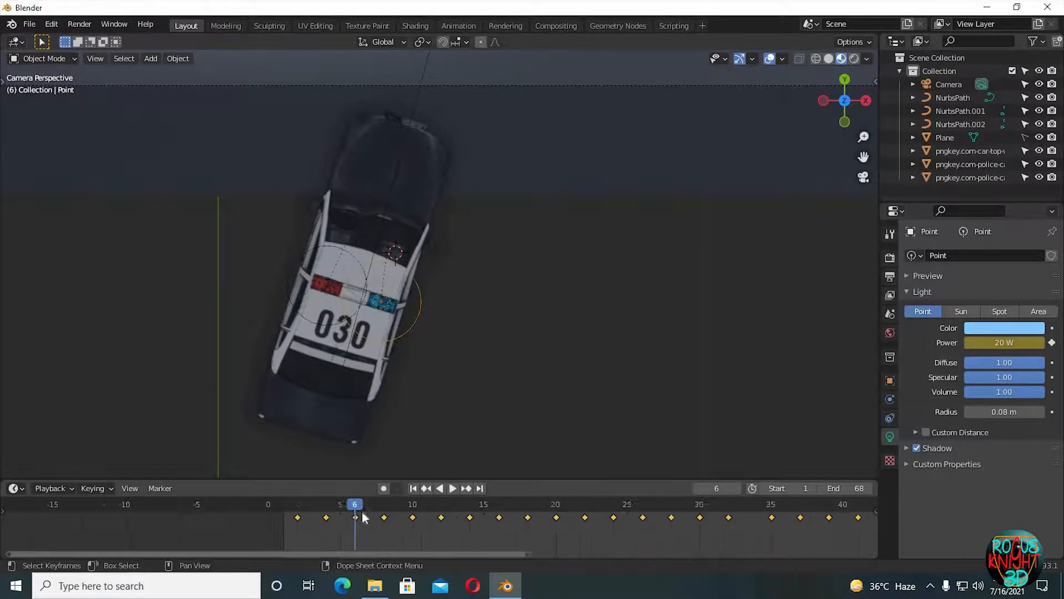
scroll(364, 517, up, 2)
right_click(388, 514)
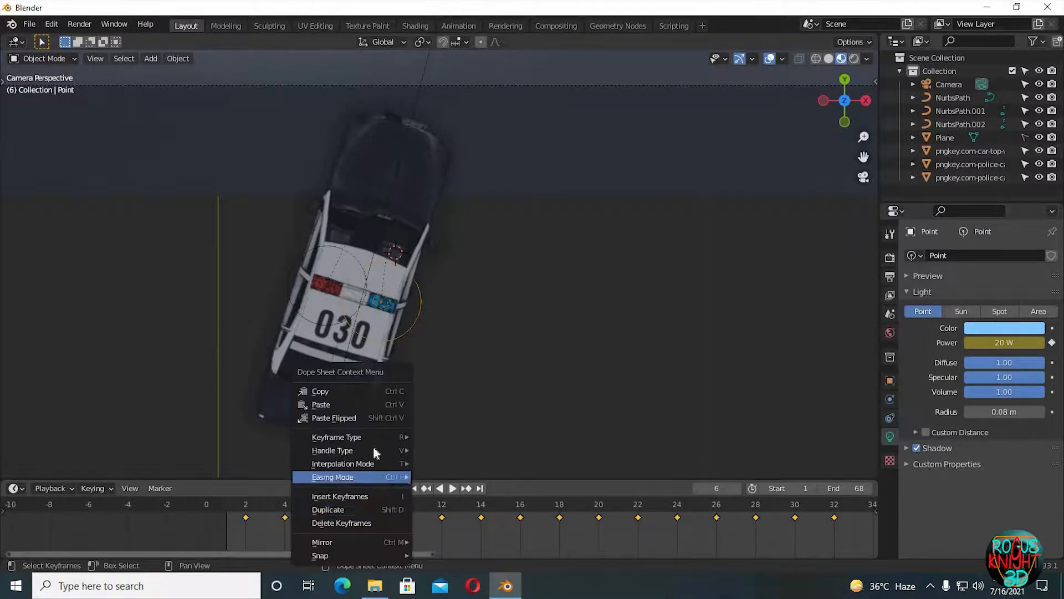
mouse_move(388, 466)
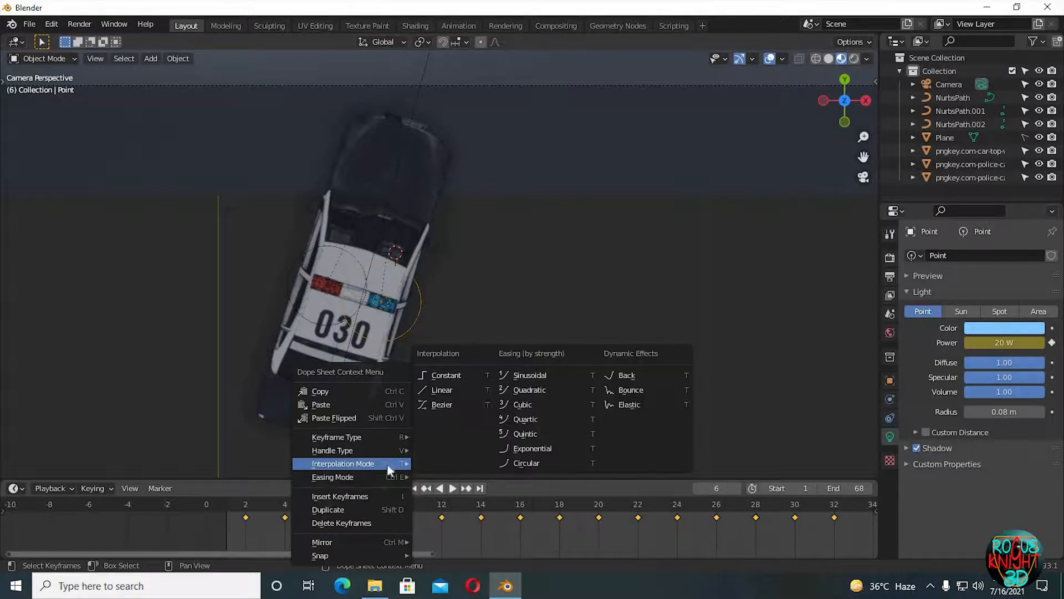
click(446, 375)
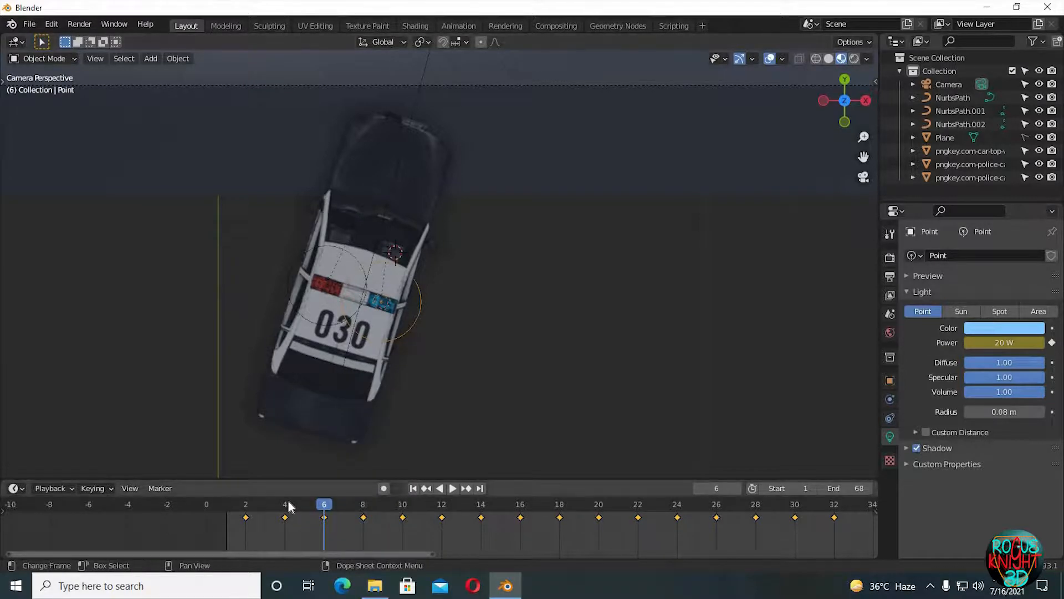
- Select the police car's red beacon light and keyframe its power at 5 W on frame 4
drag(285, 505, 309, 507)
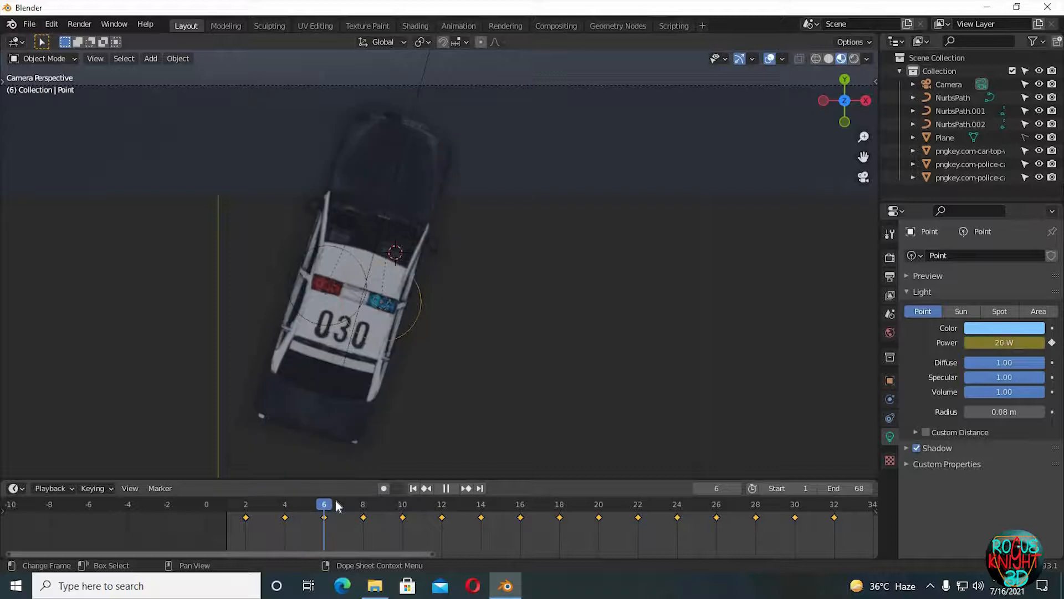
key(Escape)
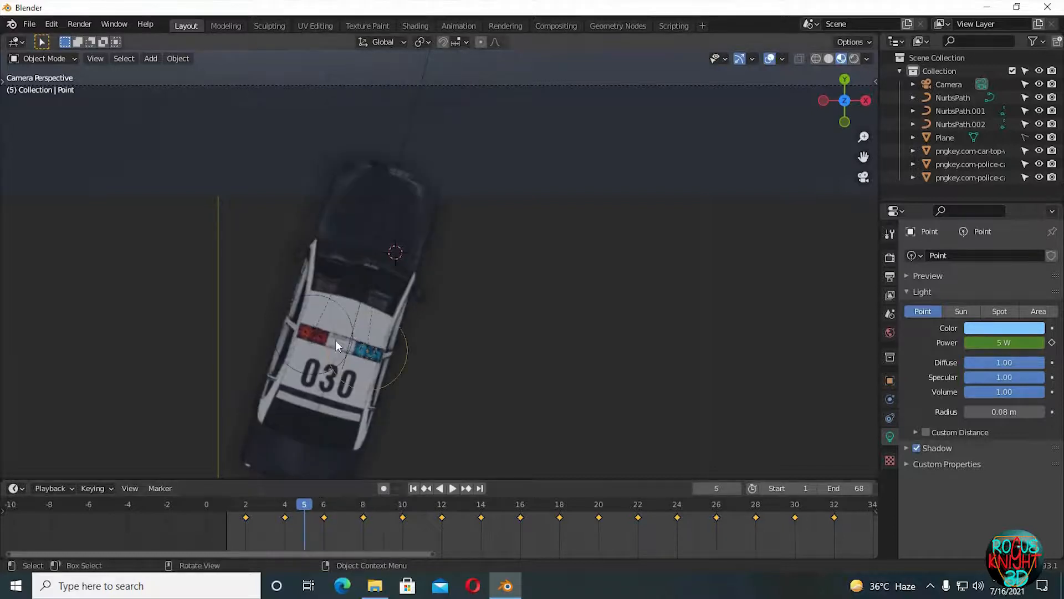
click(318, 334)
drag(304, 507, 285, 507)
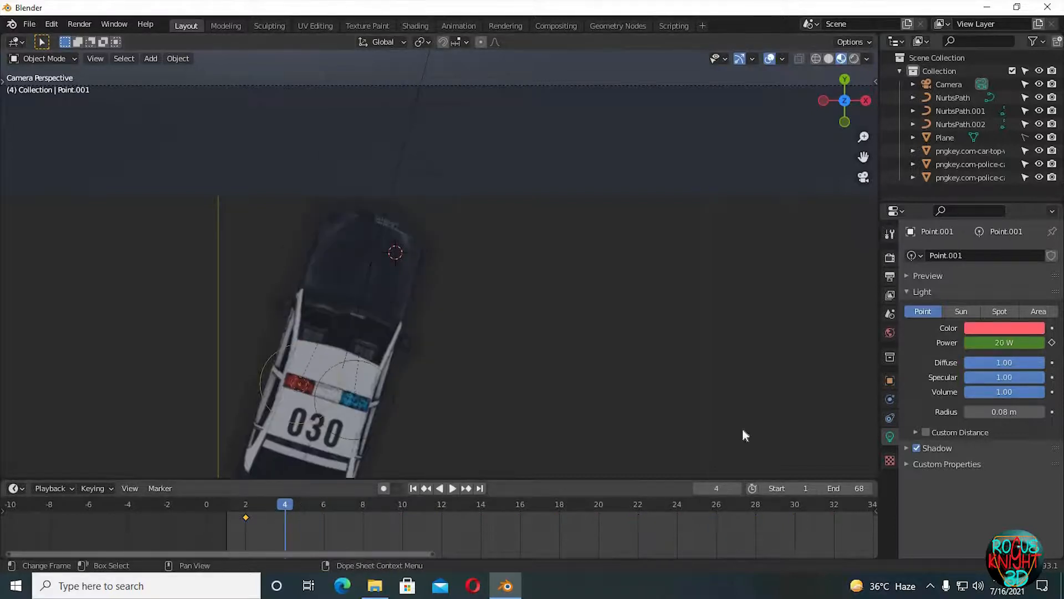
click(998, 343)
text(5)
key(Return)
click(1051, 342)
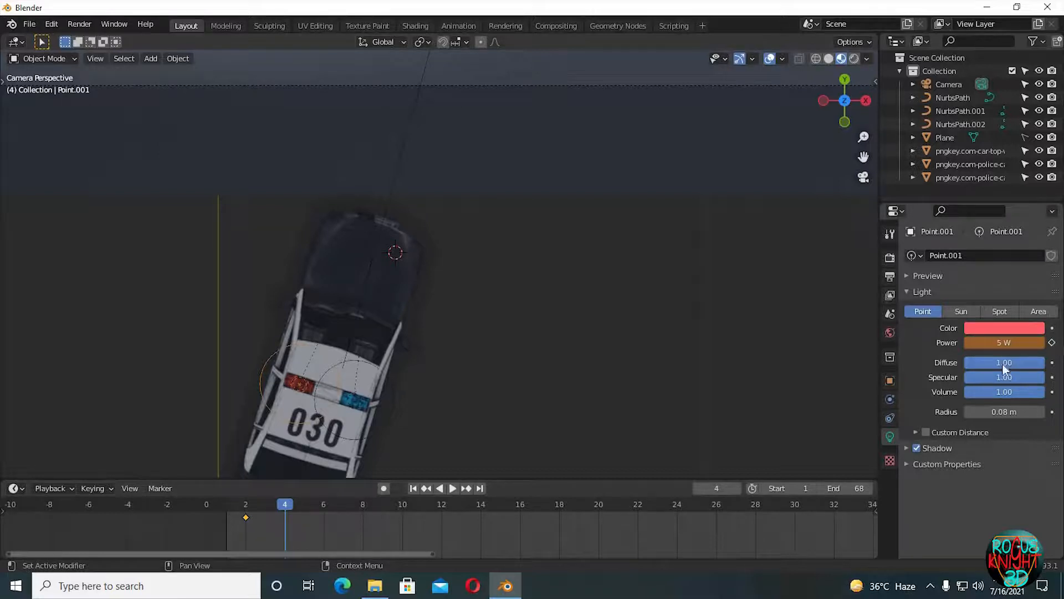
- Duplicate the red light's 20 W and 5 W keyframe pair repeatedly at two-frame intervals up to frame 24
mouse_move(288, 504)
mouse_down()
mouse_move(265, 501)
mouse_move(281, 503)
mouse_up()
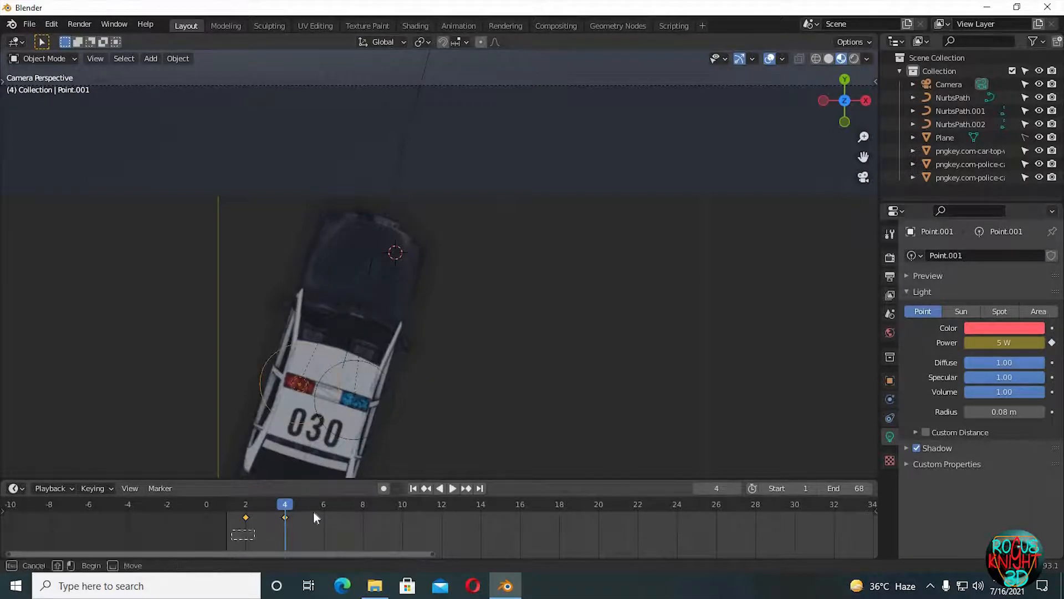
key(shift+d)
click(402, 527)
key(shift+d)
click(521, 526)
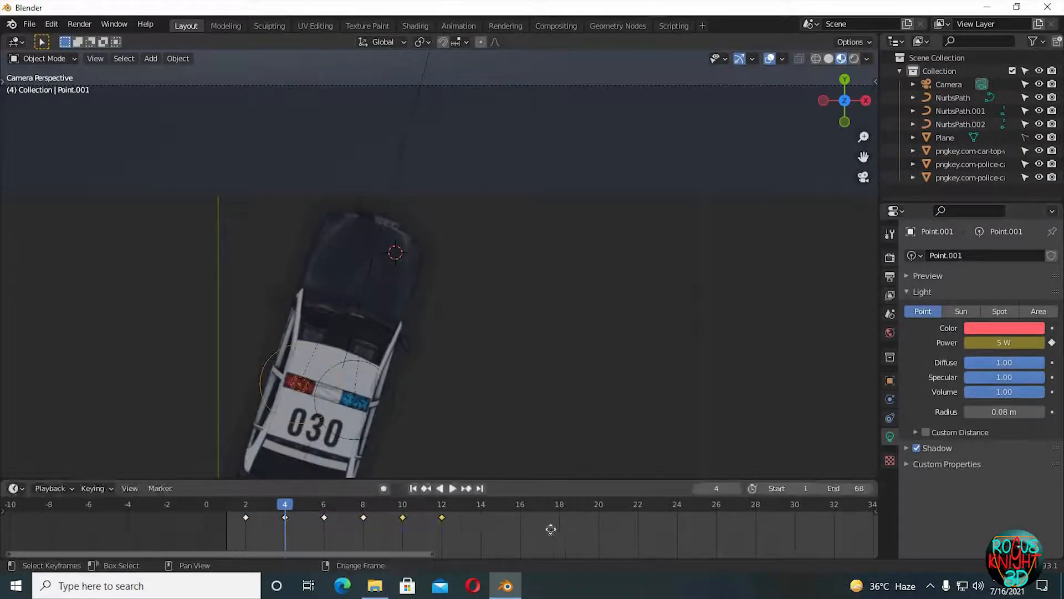
key(shift+d)
click(576, 531)
key(shift+d)
click(645, 535)
key(shift+d)
click(743, 542)
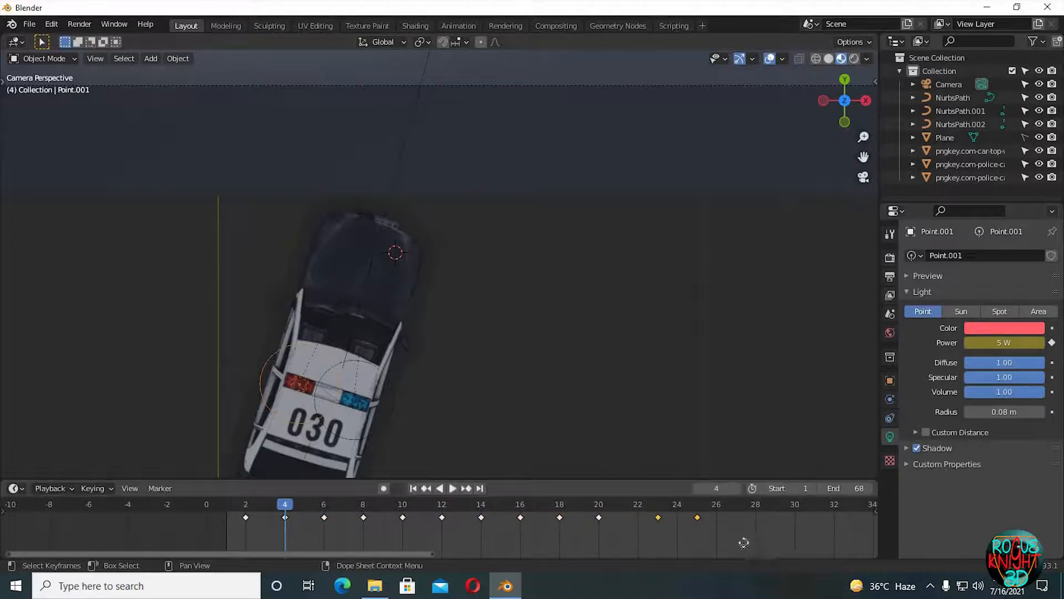
key(shift+d)
right_click(380, 541)
- Duplicate the red light's keyframes from frames 2–24 onto frames 26–48, and copy that block again onto frames 50–72
drag(214, 531, 714, 507)
key(shift+d)
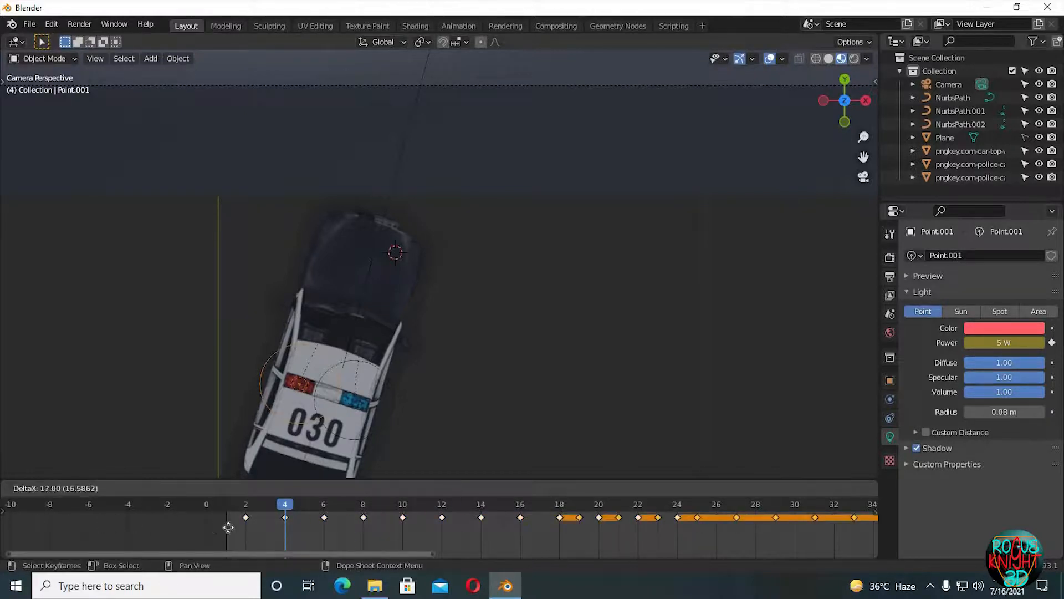
click(402, 537)
scroll(236, 530, down, 3)
ctrl+scroll(235, 530, right, 5)
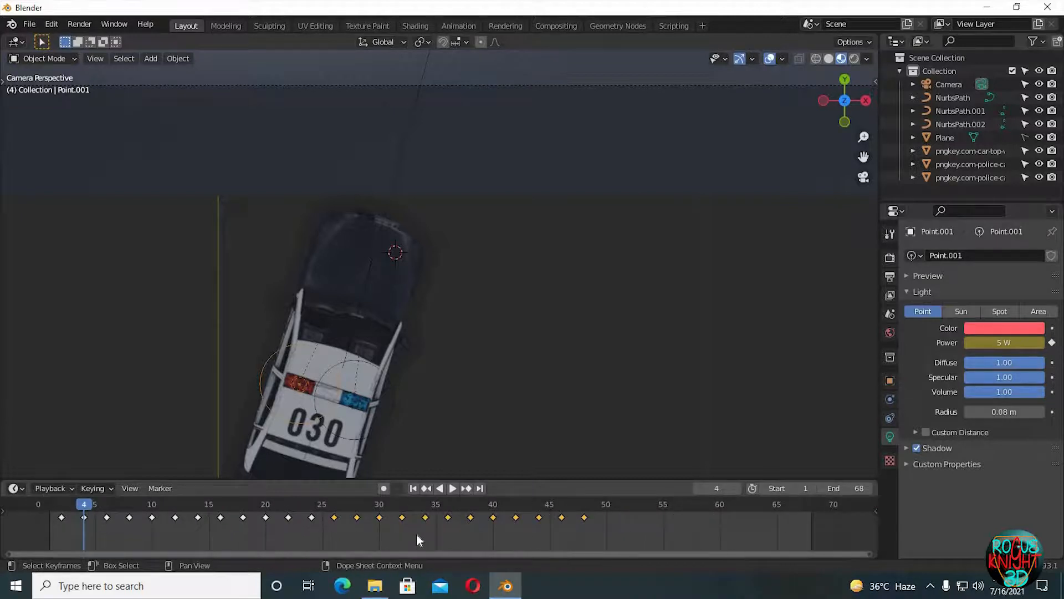
key(shift+d)
click(691, 538)
- Set the interpolation mode of all the red light's power keyframes to Constant and briefly play back the flashing
key(a)
right_click(723, 528)
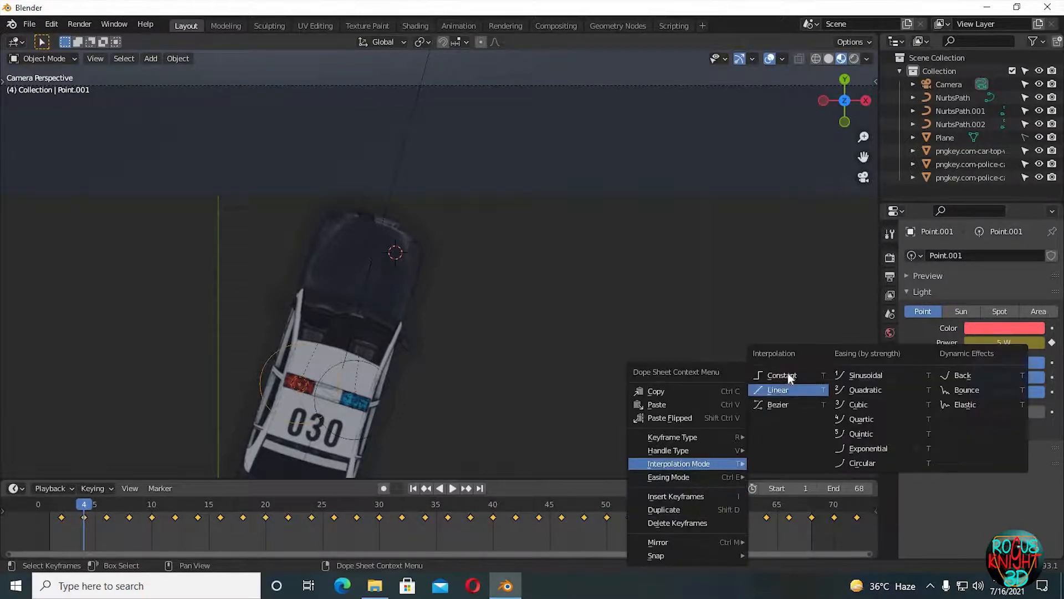
click(786, 372)
key(space)
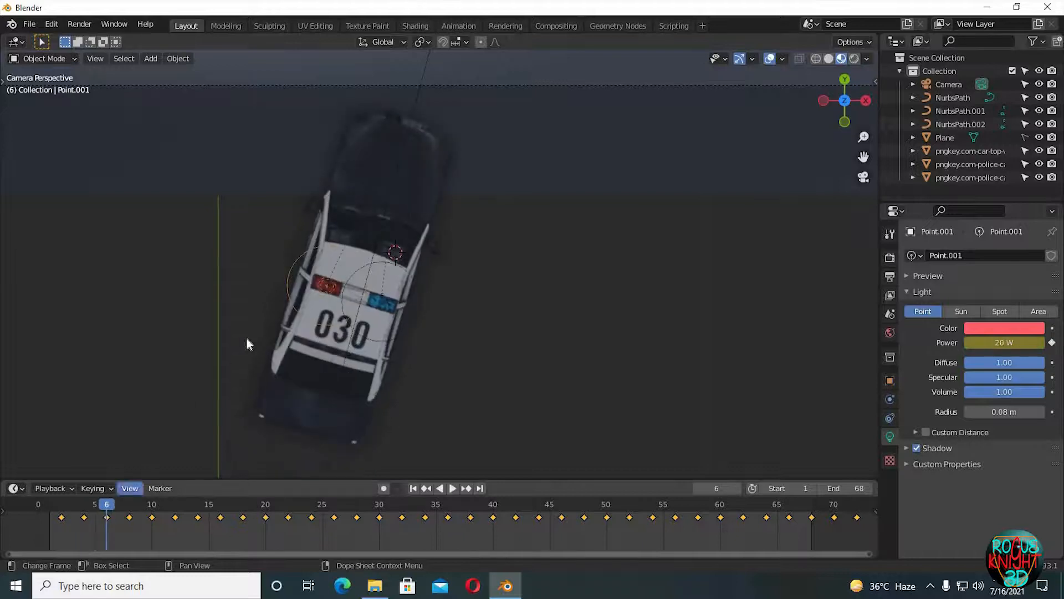
key(space)
- Switch the viewport to Rendered shading, add an area light at the scene centre and set its shape to Disk
scroll(503, 253, down, 5)
shift+middle_drag(503, 253, 572, 413)
scroll(593, 291, up, 3)
scroll(590, 293, down, 2)
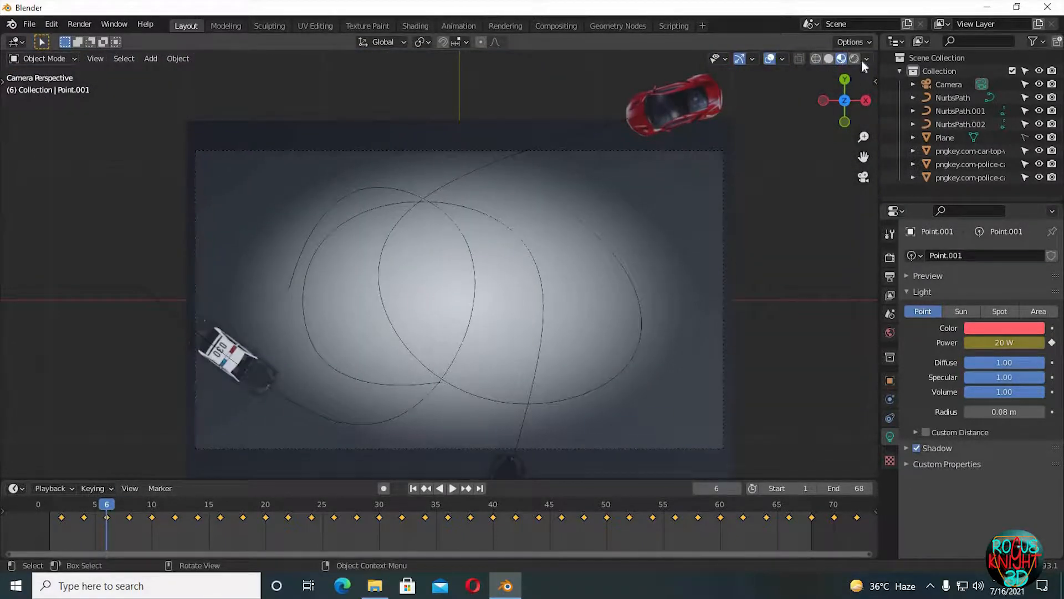
click(853, 59)
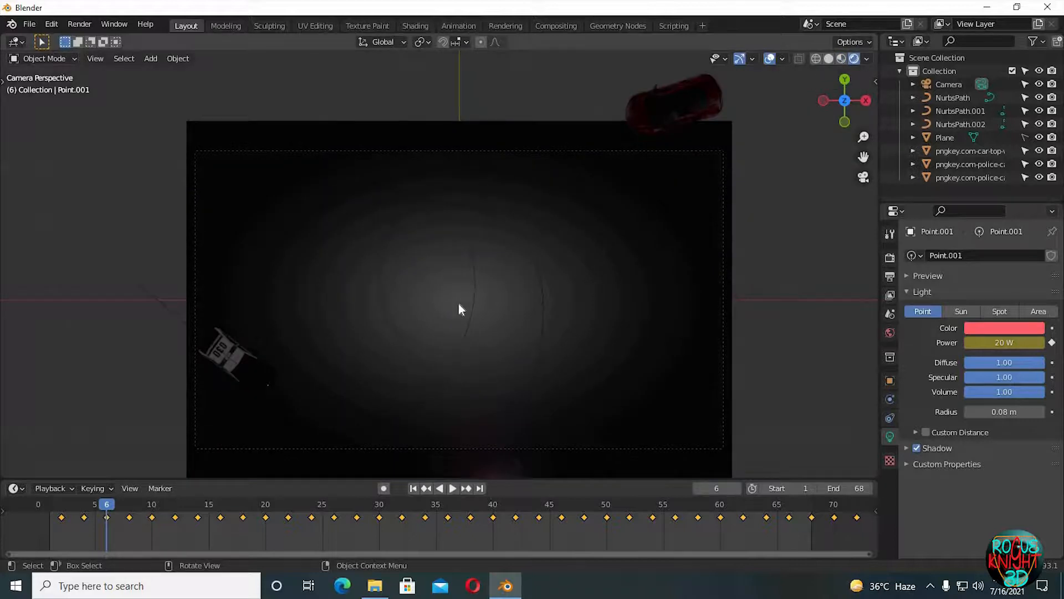
key(shift+a)
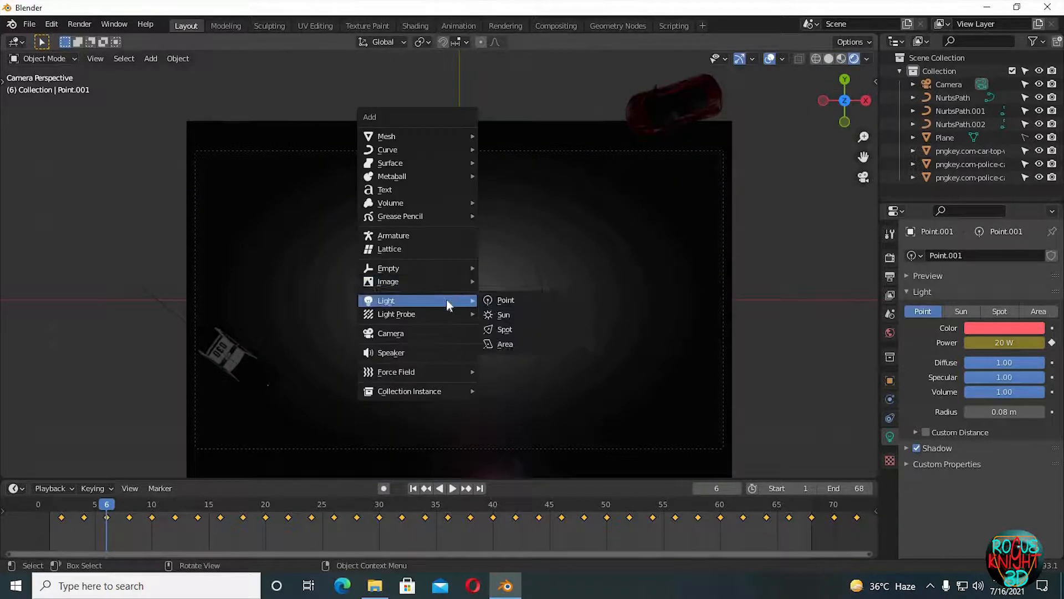
mouse_move(437, 300)
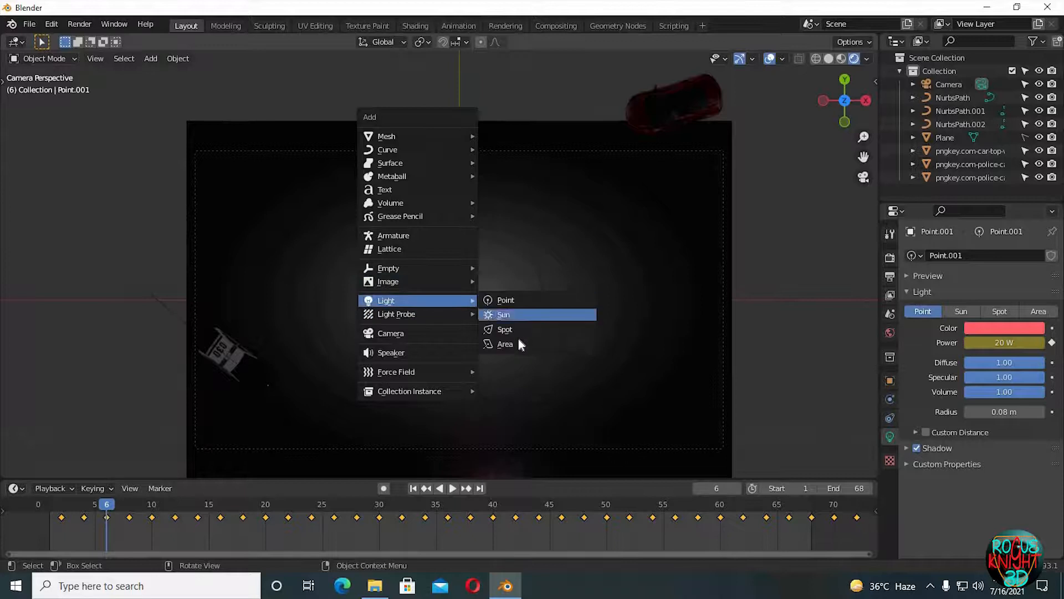
click(517, 341)
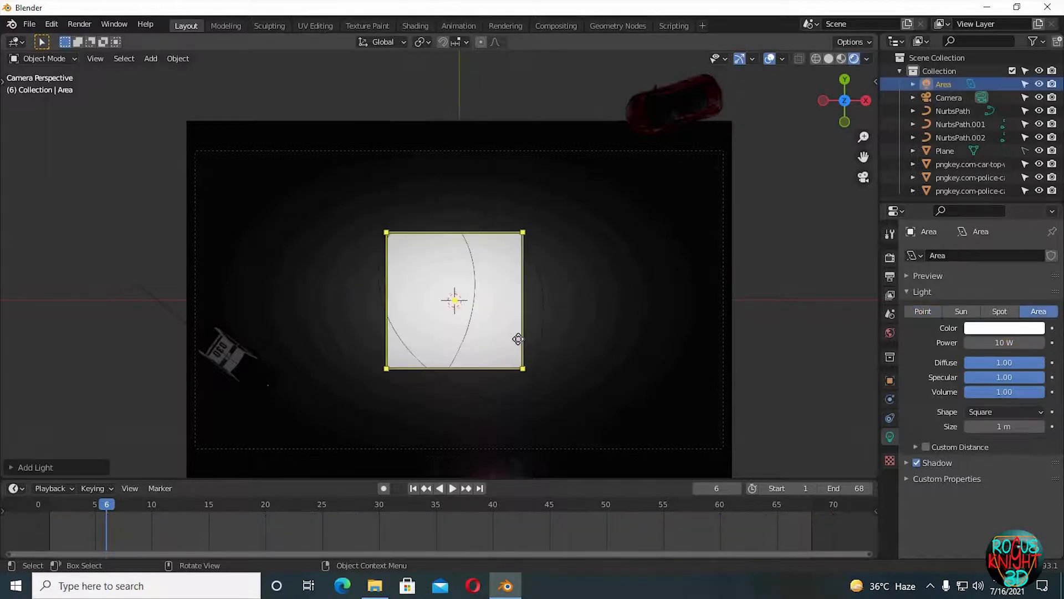
click(1006, 411)
click(999, 461)
- Raise the area light along the Z axis above the ground plane and scale it up to about the plane's width
middle_drag(710, 372, 811, 100)
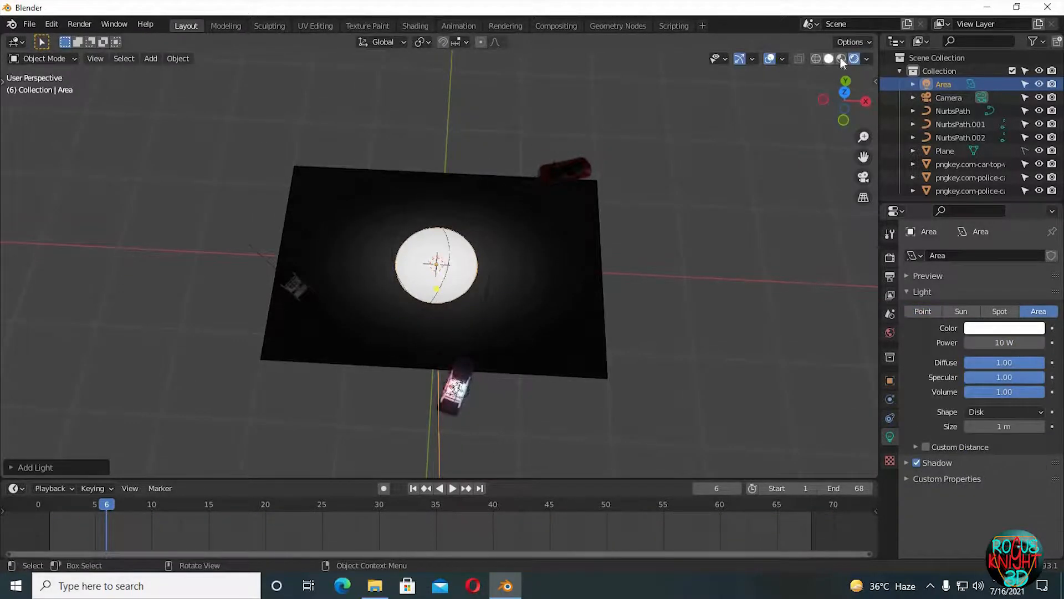
click(841, 59)
click(829, 58)
click(841, 58)
middle_drag(679, 180, 687, 138)
key(g)
key(z)
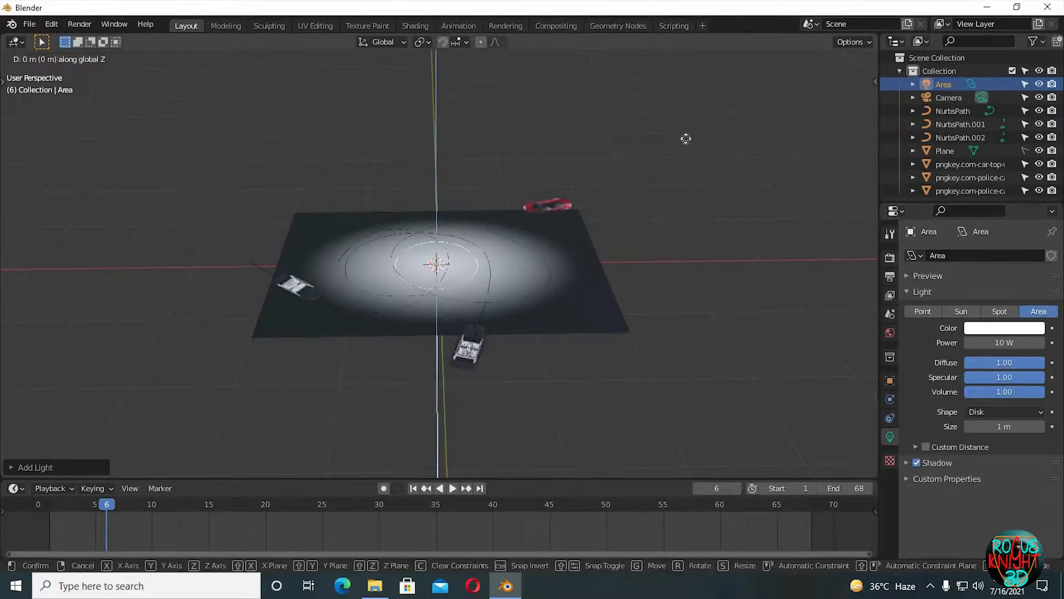
click(665, 77)
key(s)
click(150, 277)
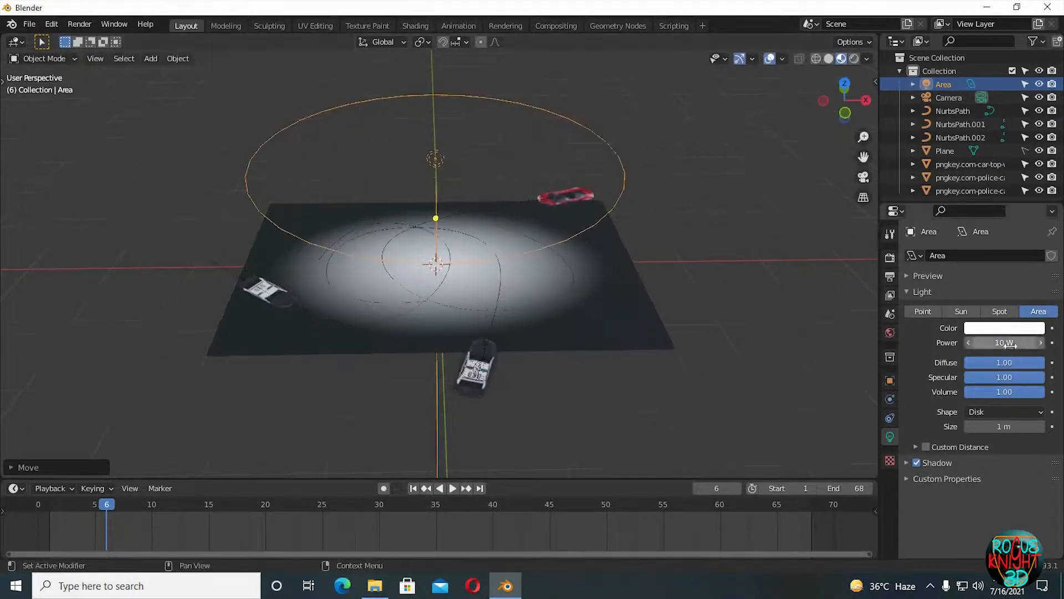
- Set the area light's power to 90 W and tint its colour a very pale cyan
double_click(992, 342)
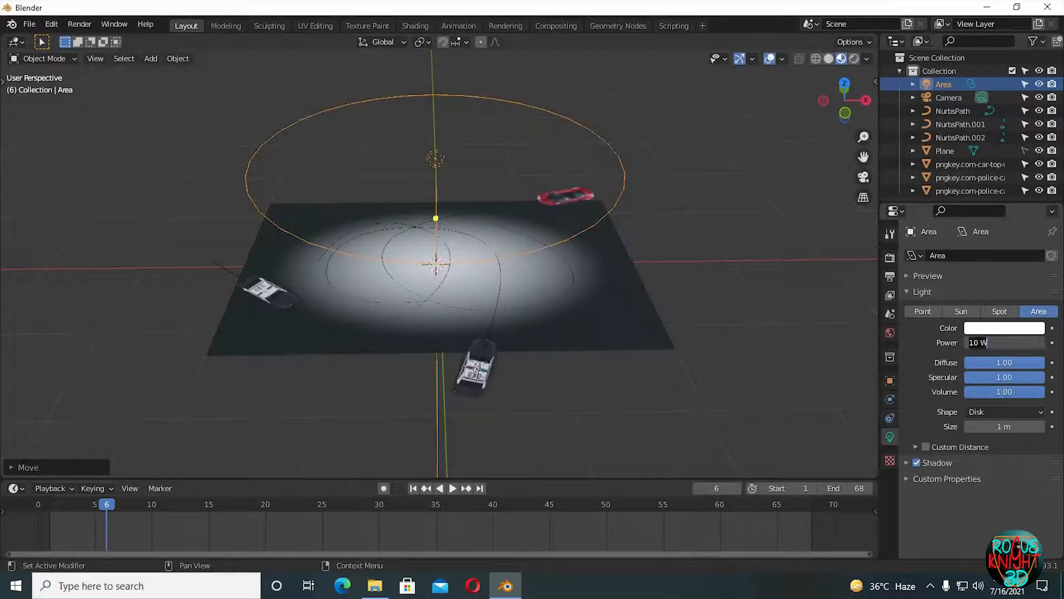
click(992, 327)
click(976, 195)
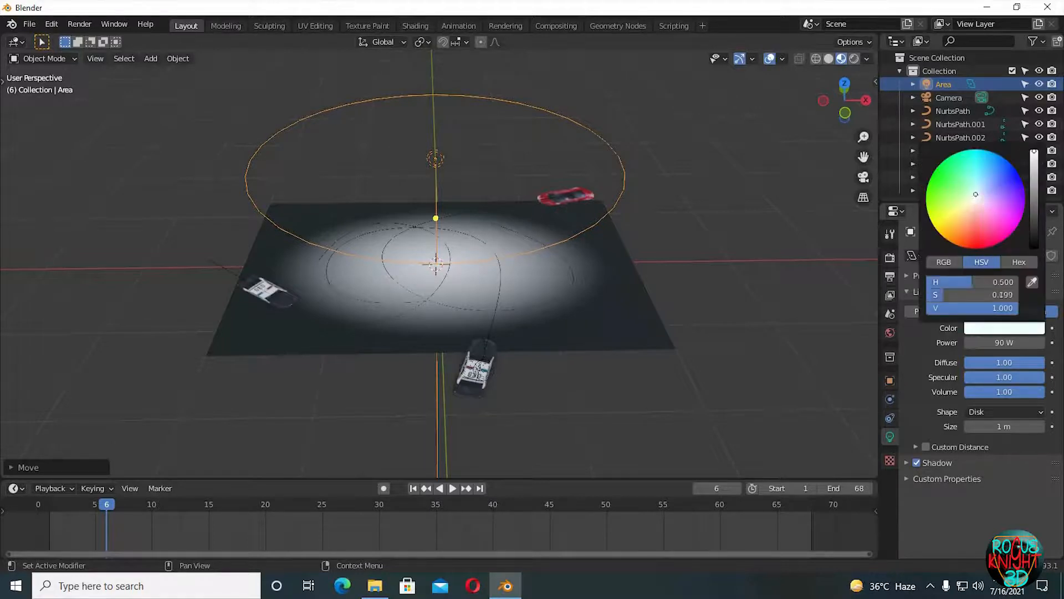
- Move the ground plane slightly down along the Z axis so it lies below the cars and beacon lights
middle_drag(636, 333, 634, 299)
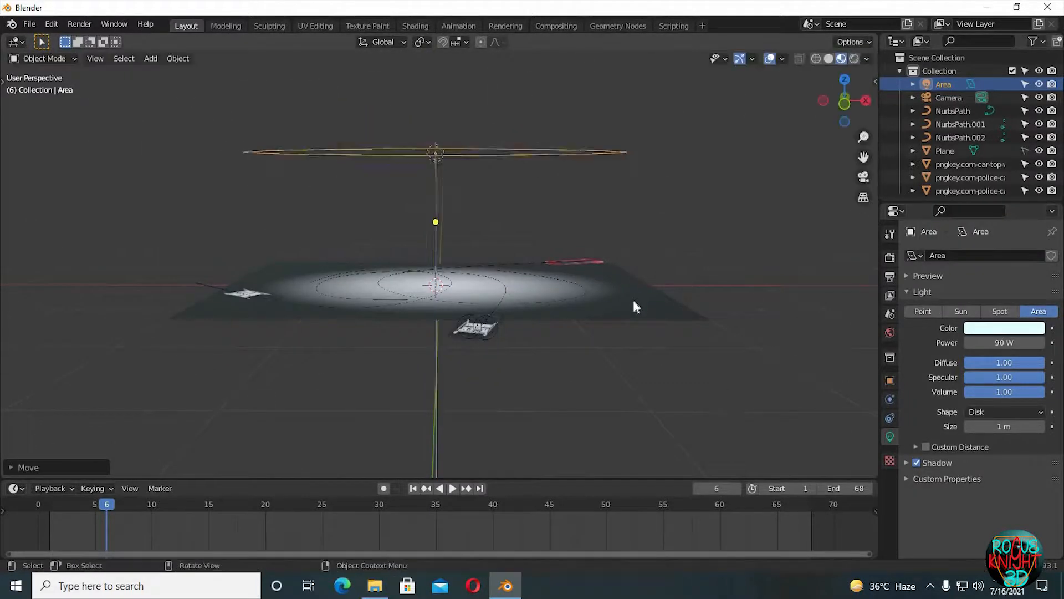
click(633, 299)
click(637, 319)
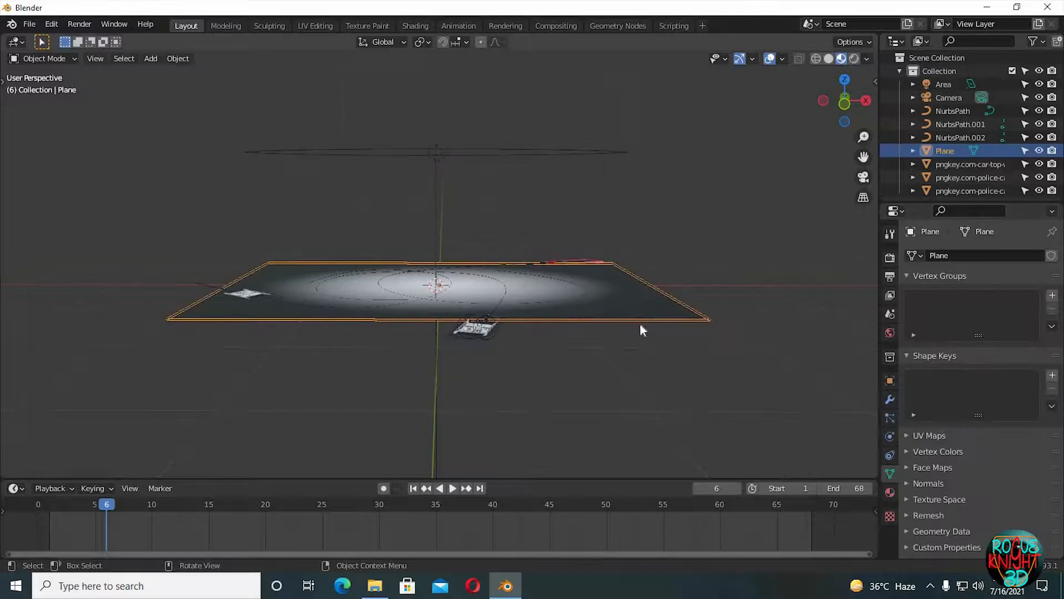
key(KP_1)
scroll(637, 329, up, 3)
key(g)
key(z)
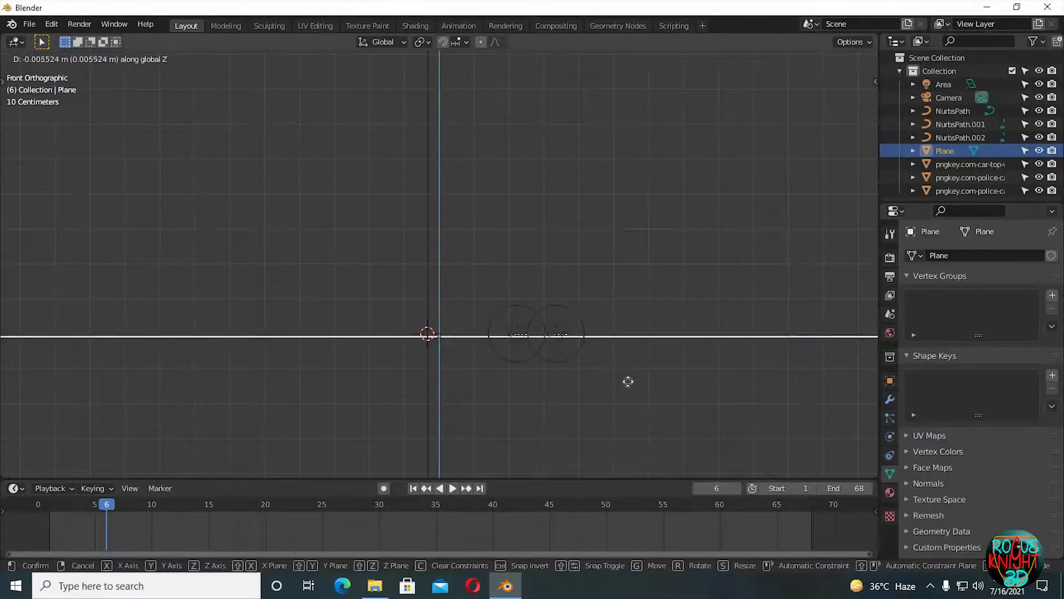
click(629, 423)
- Return to the rendered camera view and set the camera's passepartout to 1.000
middle_drag(629, 423, 660, 315)
key(KP_7)
scroll(658, 339, down, 5)
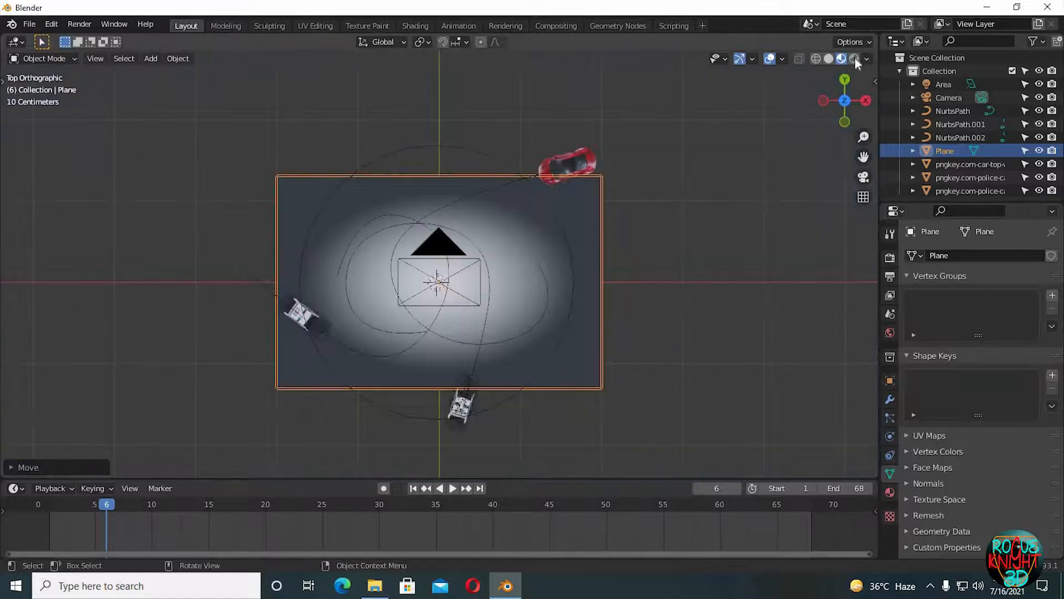
key(KP_0)
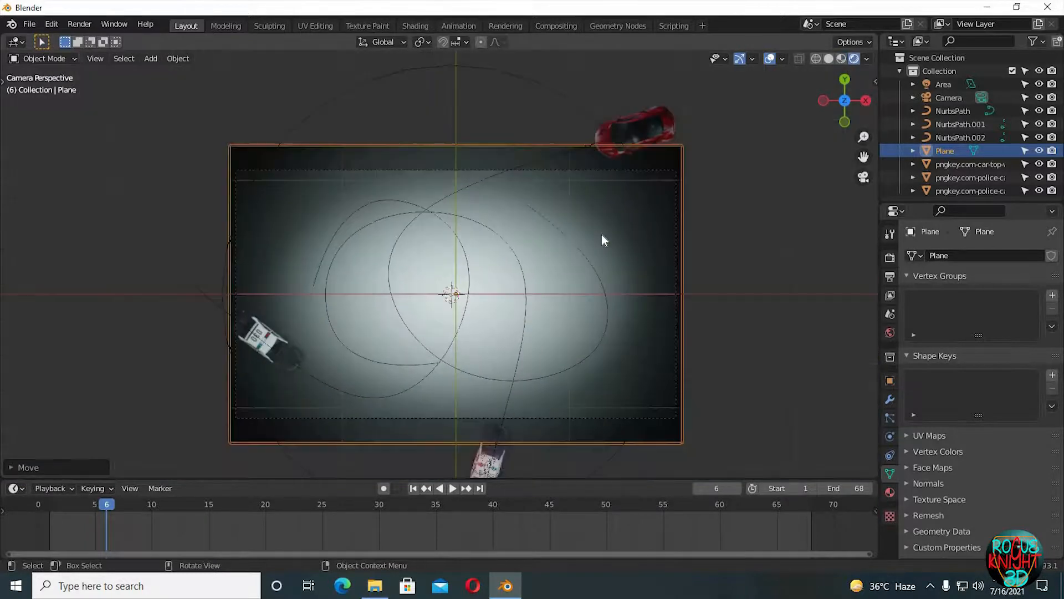
click(632, 171)
click(910, 484)
scroll(934, 472, down, 3)
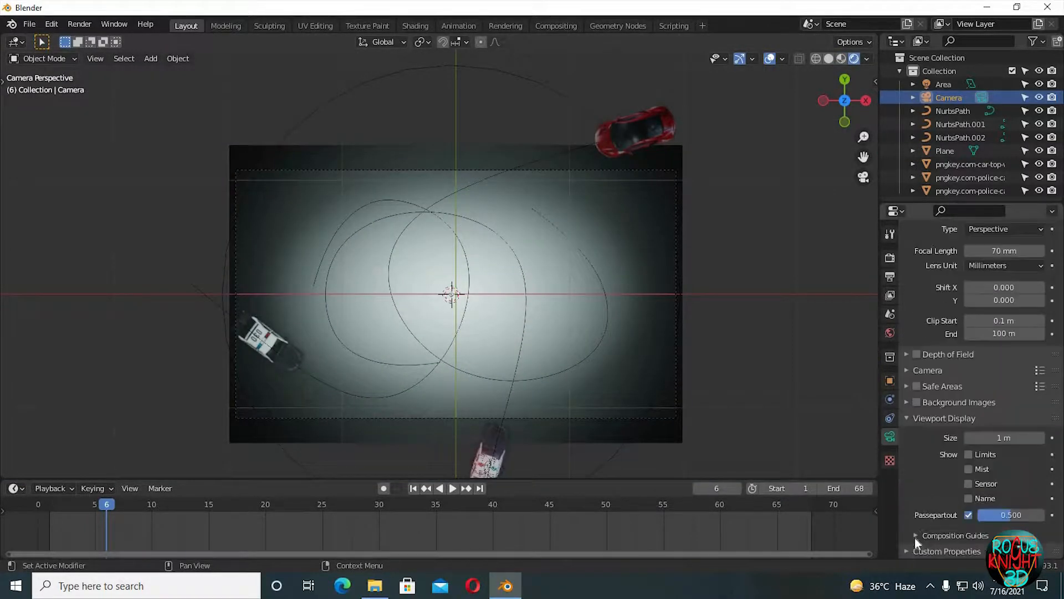
middle_drag(966, 534, 967, 455)
click(941, 456)
drag(1011, 514, 1044, 514)
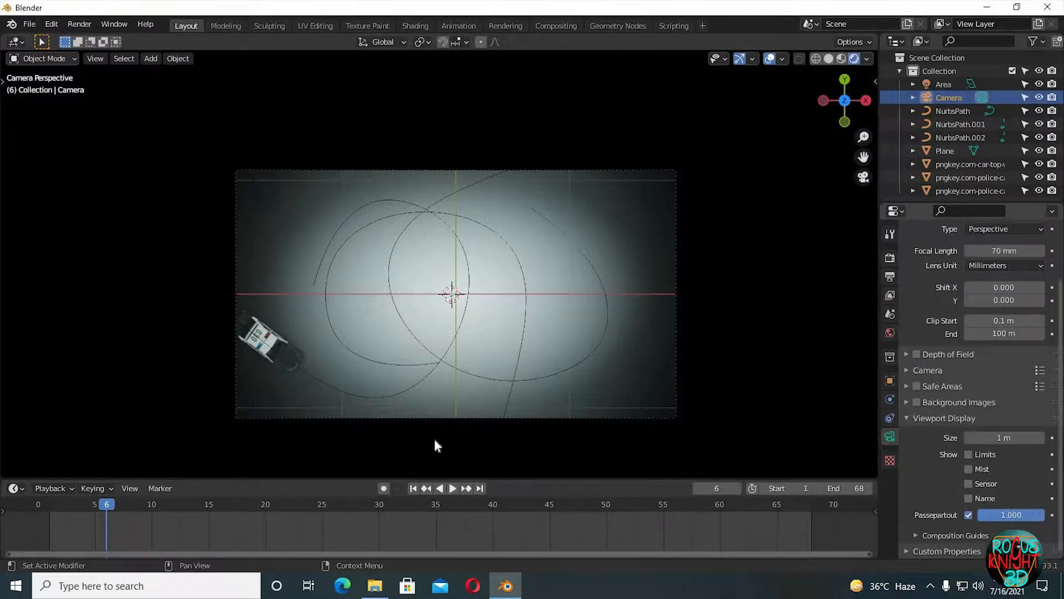
- Play the rendered animation from frame 1 to check the car movement and beacon flashing, then return to the first frame
key(shift+Left)
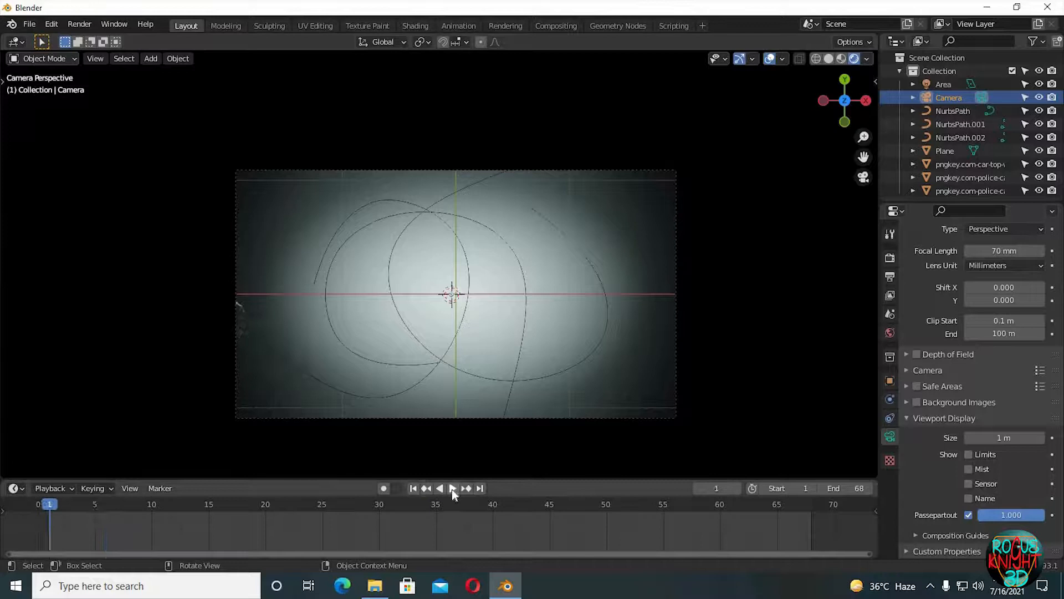
click(452, 489)
key(space)
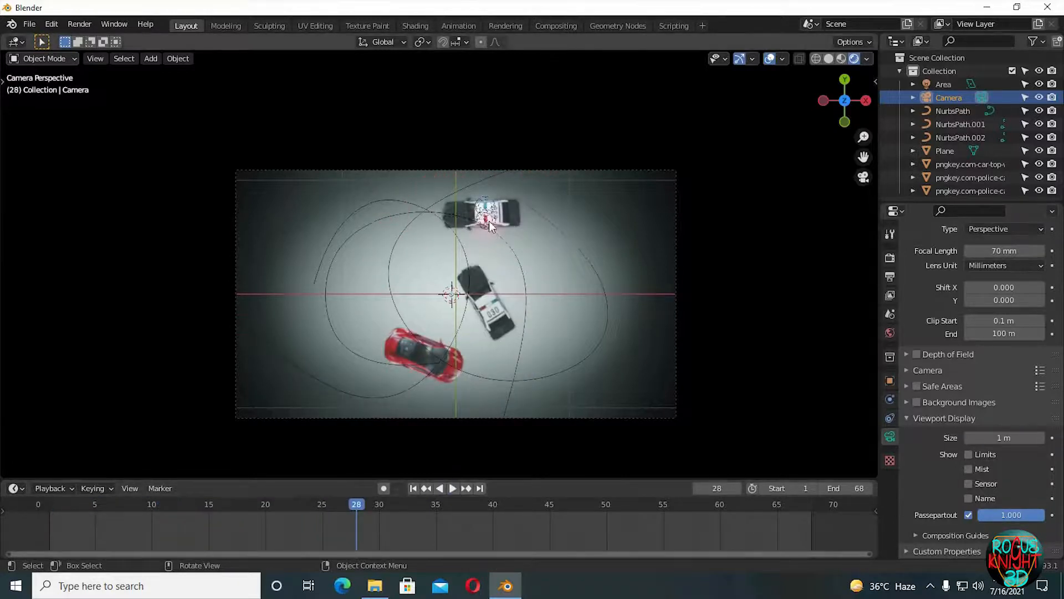
click(449, 488)
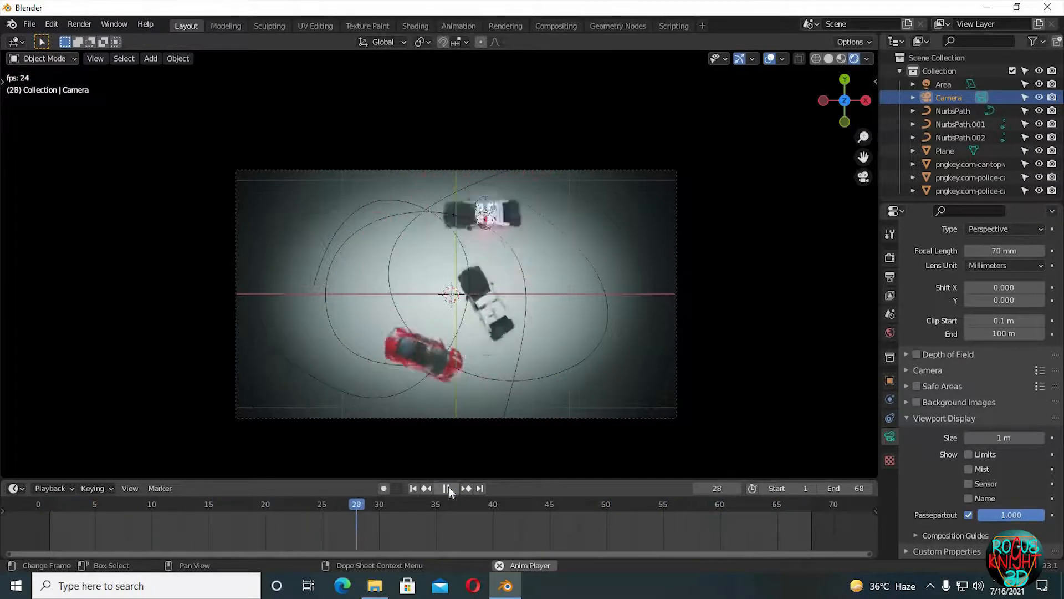
click(447, 488)
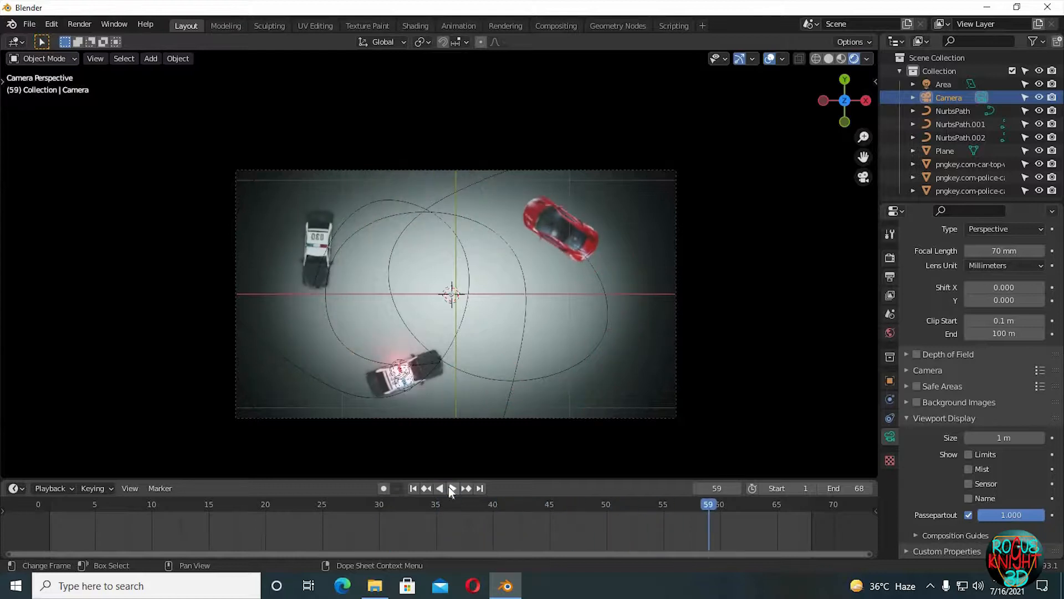
click(412, 488)
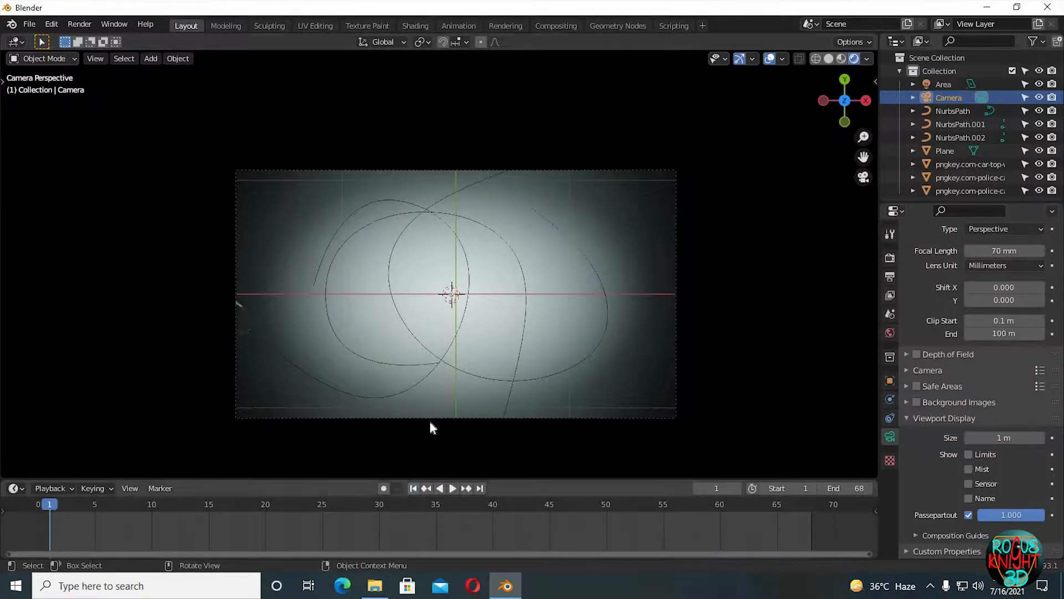
- Delete the police car without beacon lights at the left edge of the ground plane, working from the top view
key(KP_7)
scroll(354, 274, up, 5)
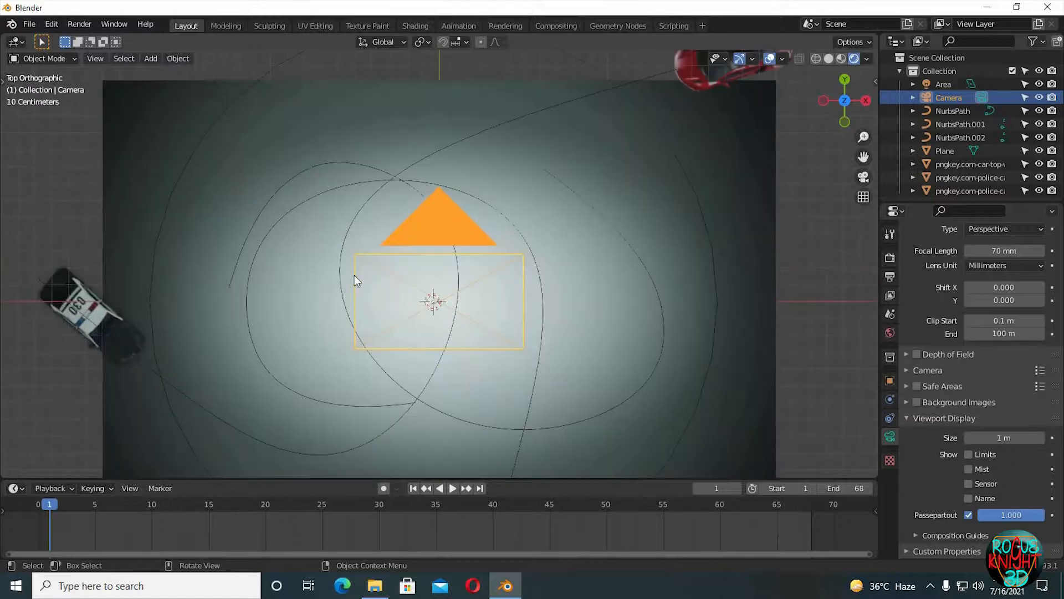
click(190, 277)
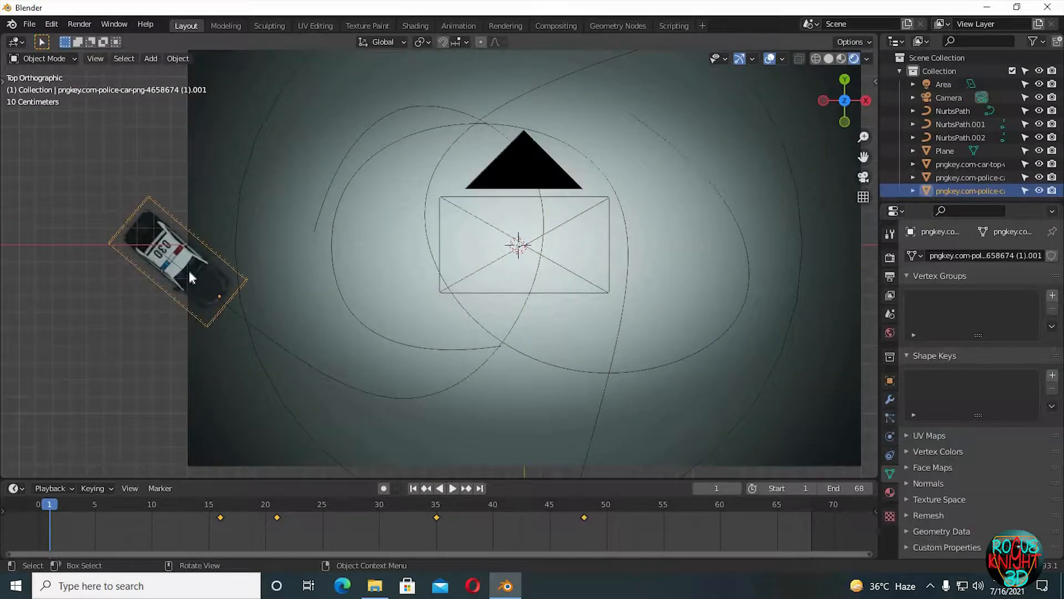
key(x)
click(190, 272)
- Duplicate the police car below the ground plane together with its beacon lights and place the copy to its left
shift+middle_drag(306, 314, 302, 224)
scroll(301, 225, down, 1)
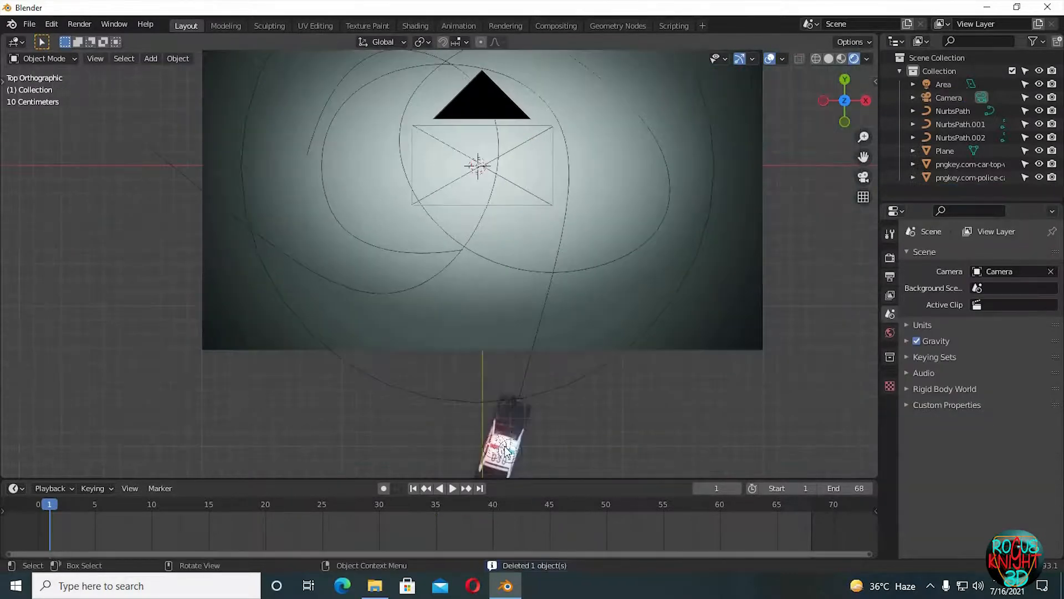
shift+middle_drag(506, 450, 457, 361)
drag(381, 388, 527, 331)
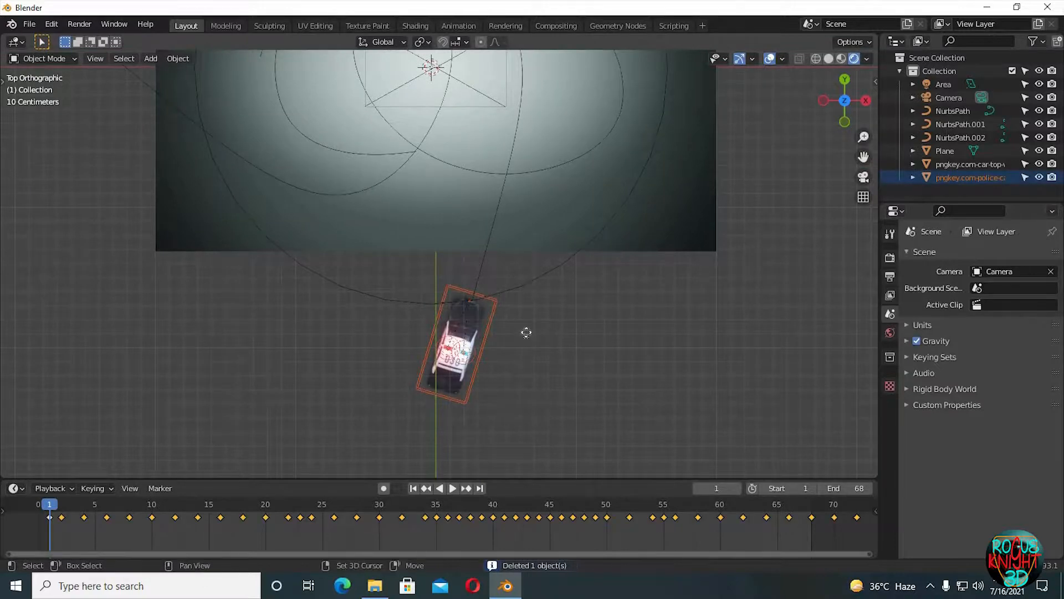
key(shift+d)
click(380, 318)
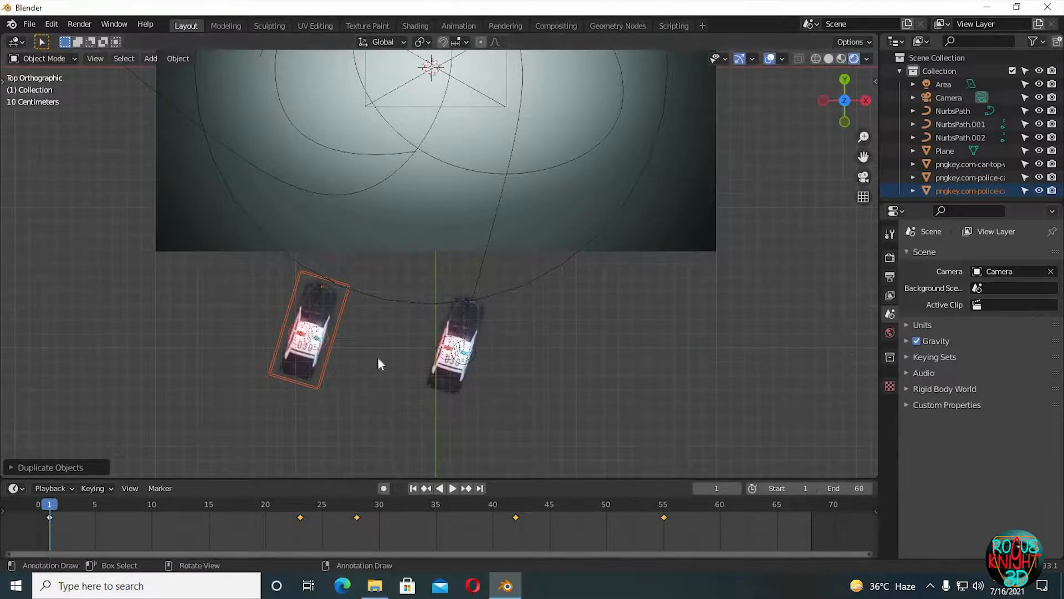
- Set the duplicated police car's Follow Path target to NurbsPath.002 and clear its location so it sits on that curve
click(889, 455)
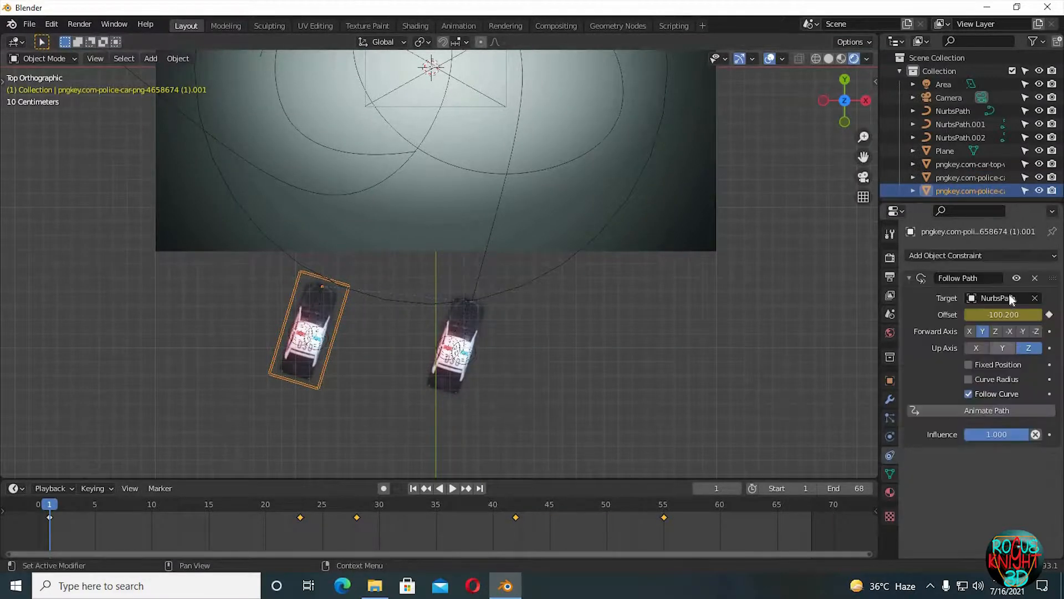
click(1004, 298)
click(942, 345)
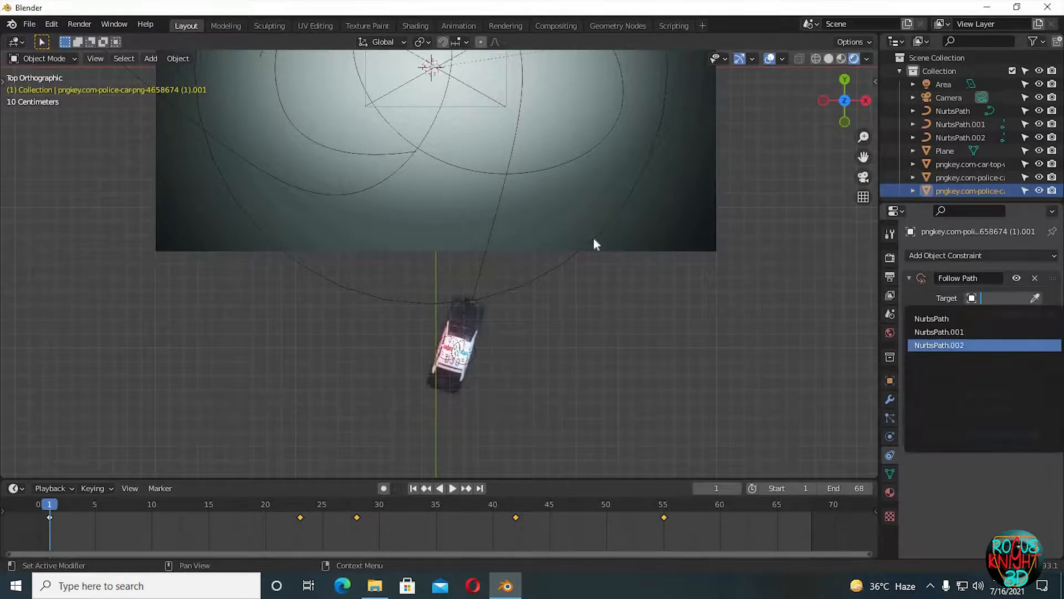
scroll(594, 242, down, 3)
shift+middle_drag(594, 247, 599, 367)
scroll(594, 361, up, 4)
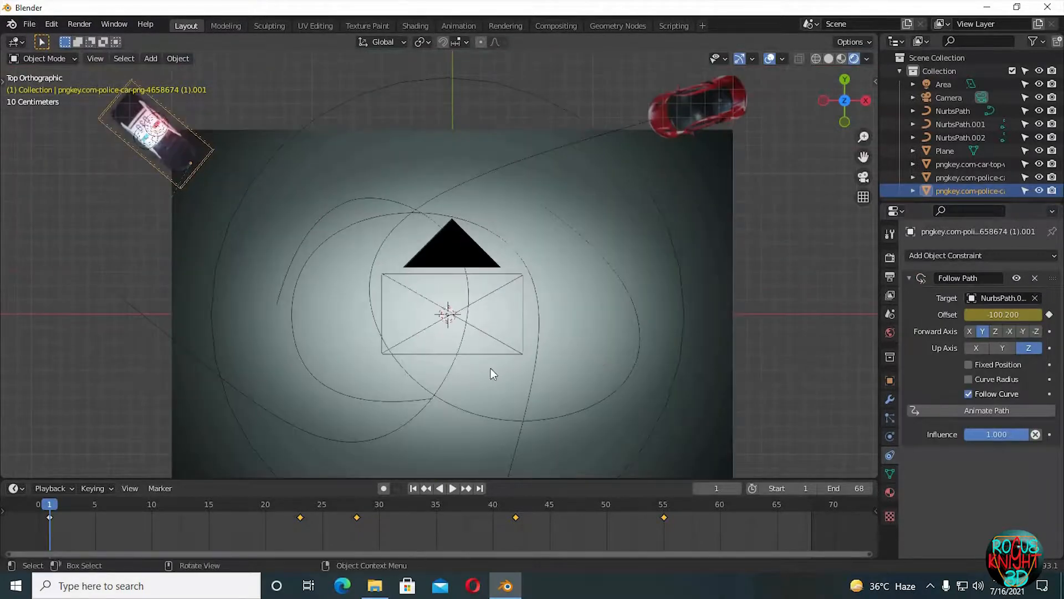
key(alt+g)
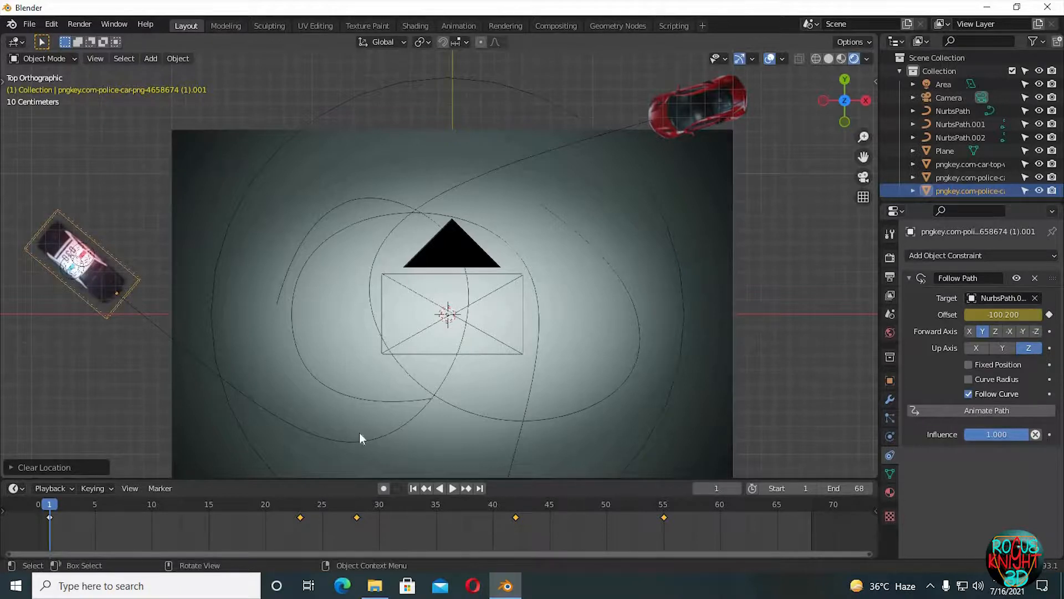
- Play the animation in camera view, then scrub to frame 29 to examine where the duplicated police car meets the red car
key(KP_0)
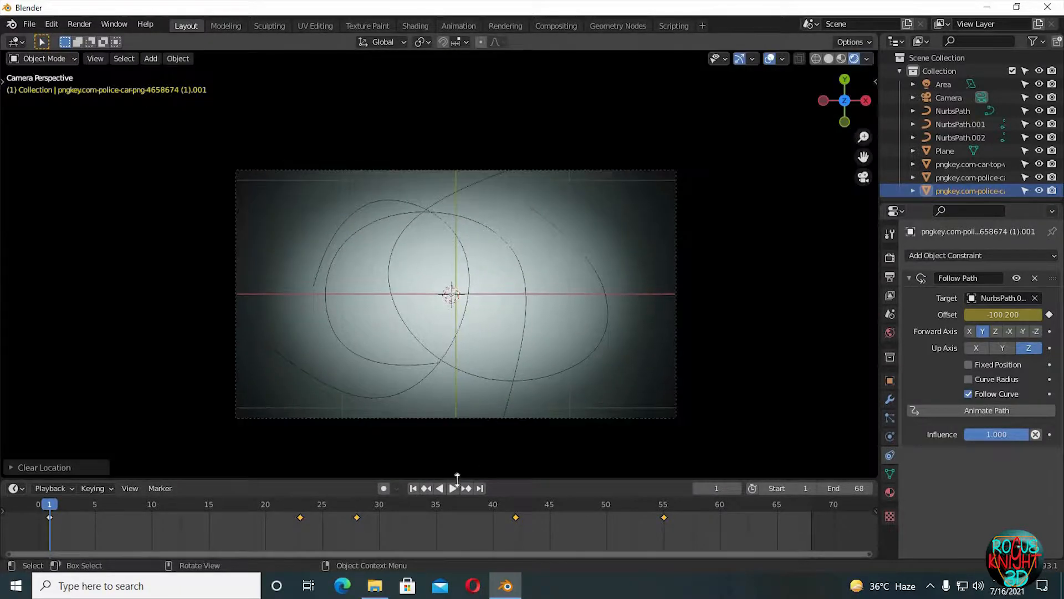
click(455, 487)
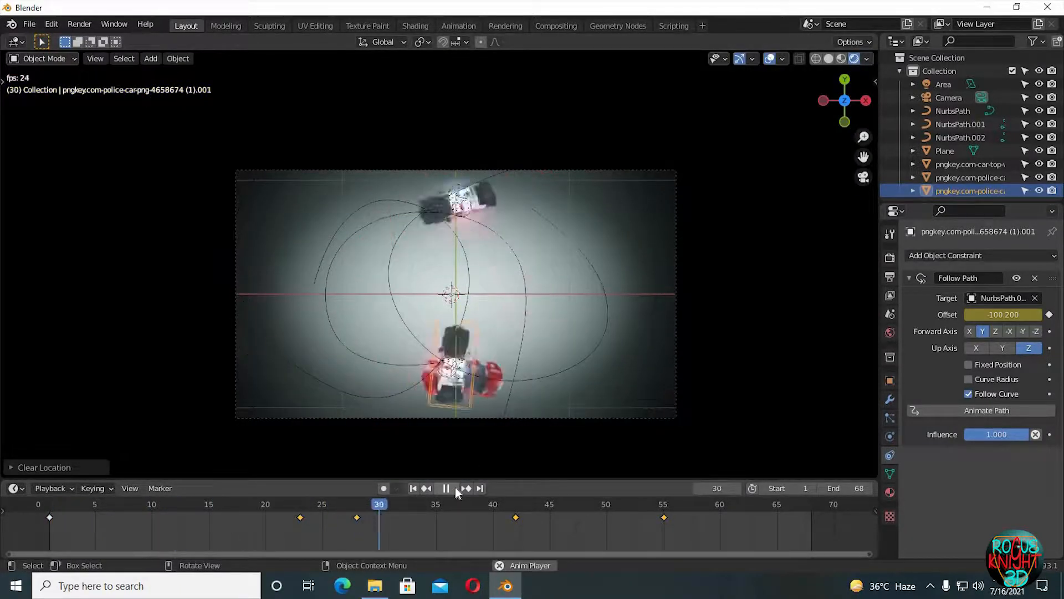
click(454, 487)
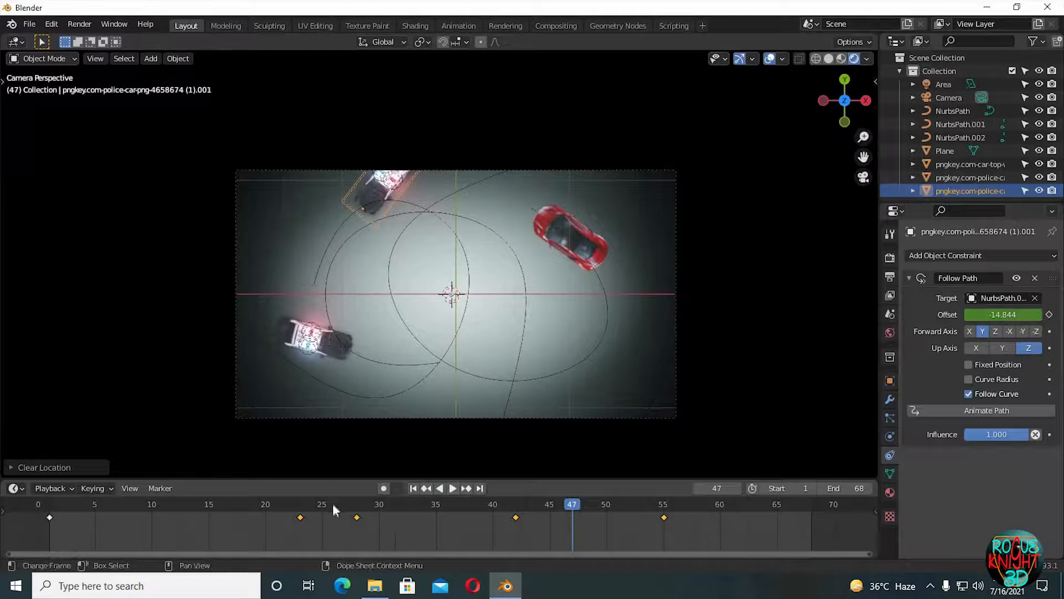
drag(332, 505, 367, 507)
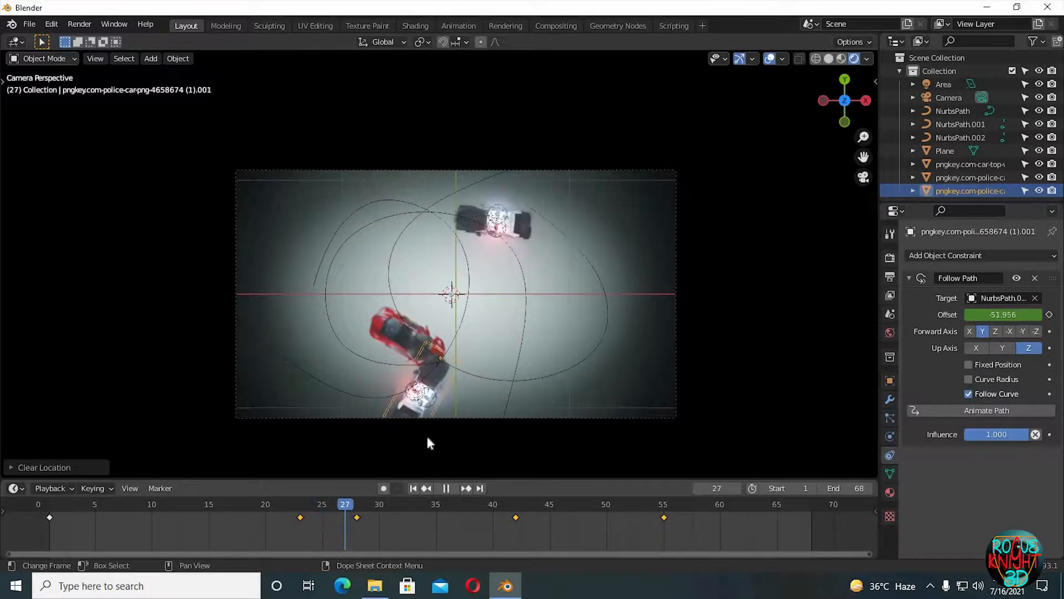
- Shift all of the duplicated police car's keyframes 5 frames earlier so it avoids overlapping the red car
click(440, 403)
click(450, 349)
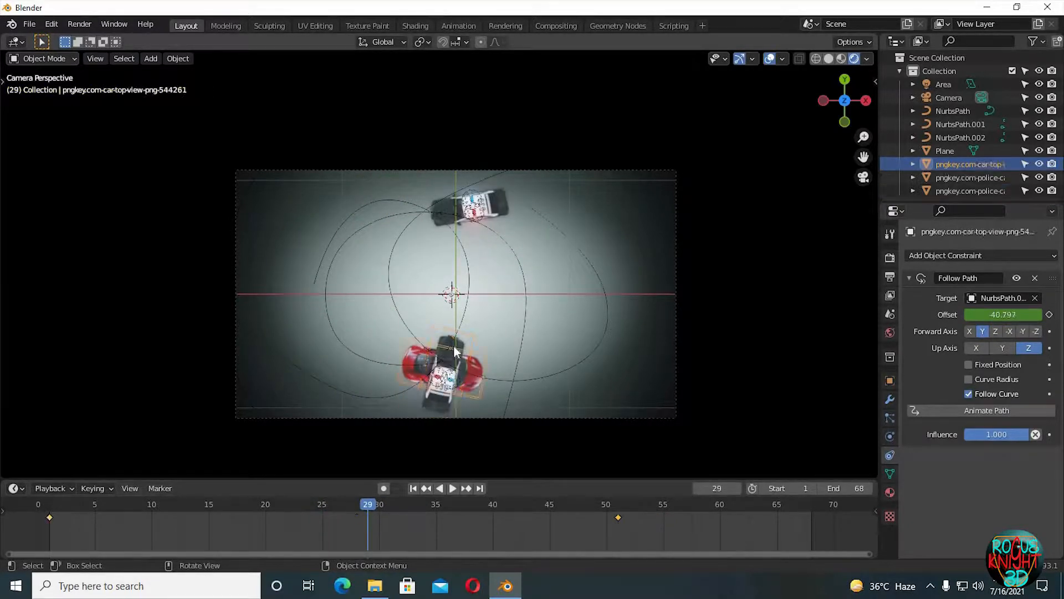
click(454, 343)
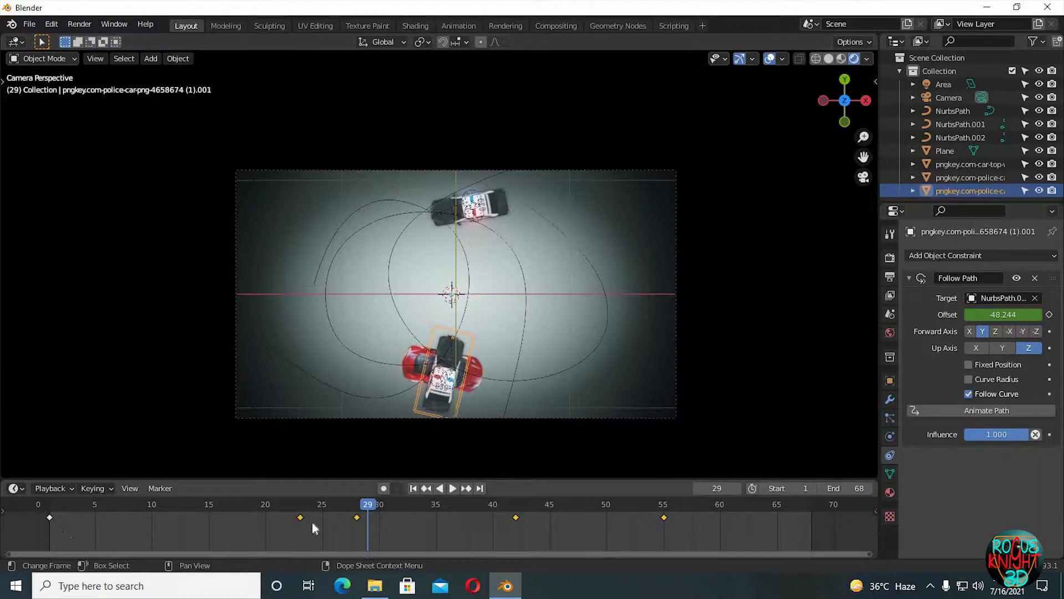
key(a)
key(g)
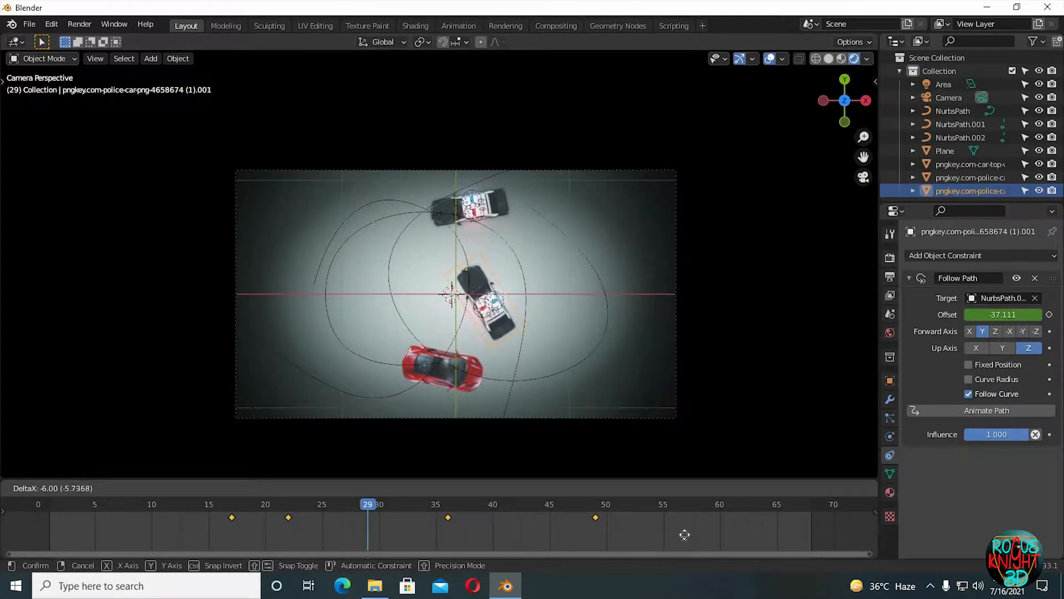
click(463, 539)
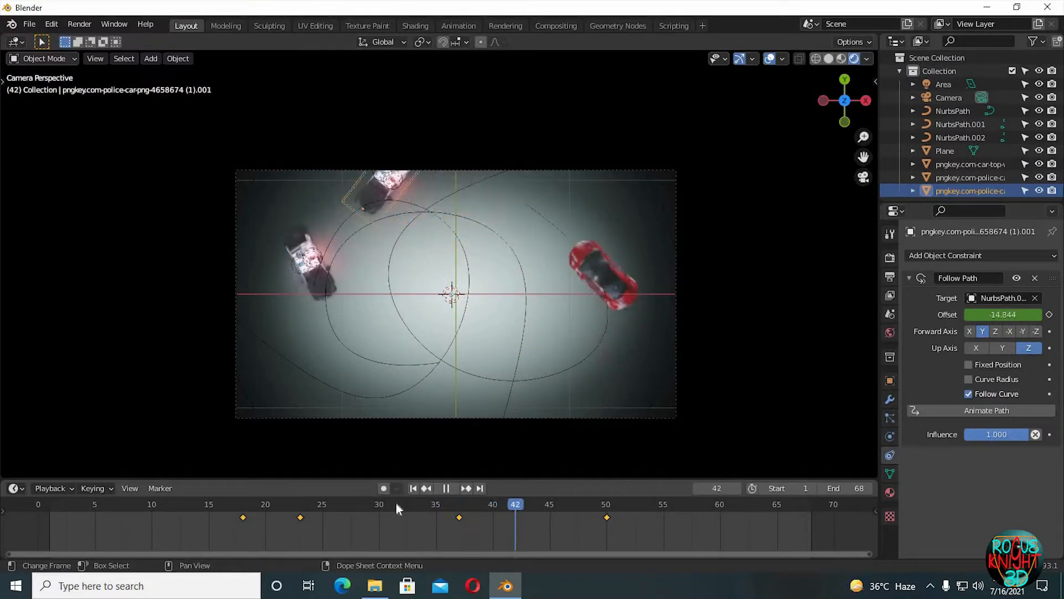
- Replay the animation from frame 1 in camera view to check the police car's adjusted timing
key(space)
key(shift+Left)
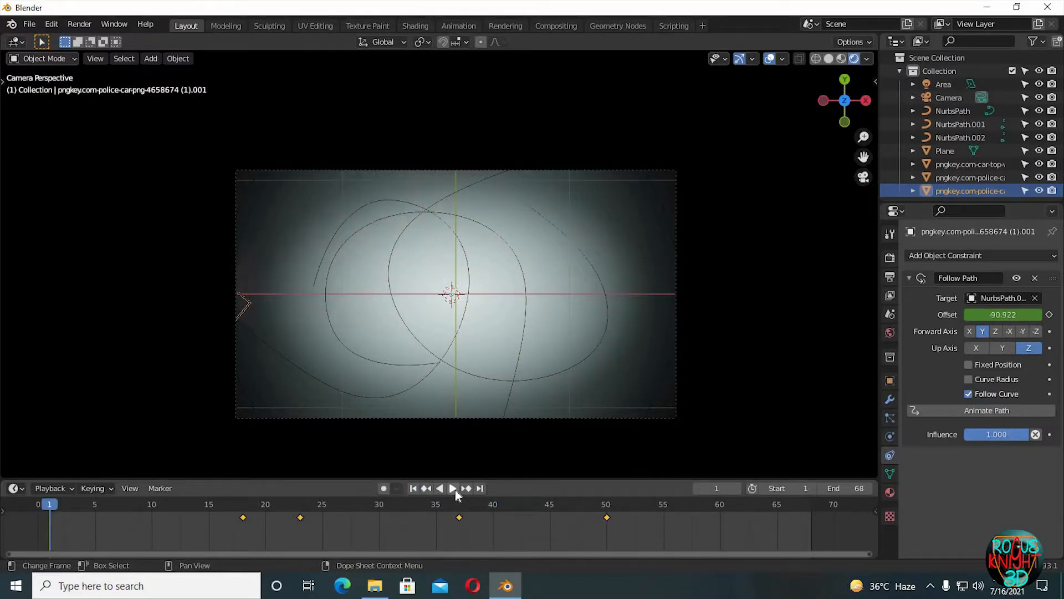
click(454, 488)
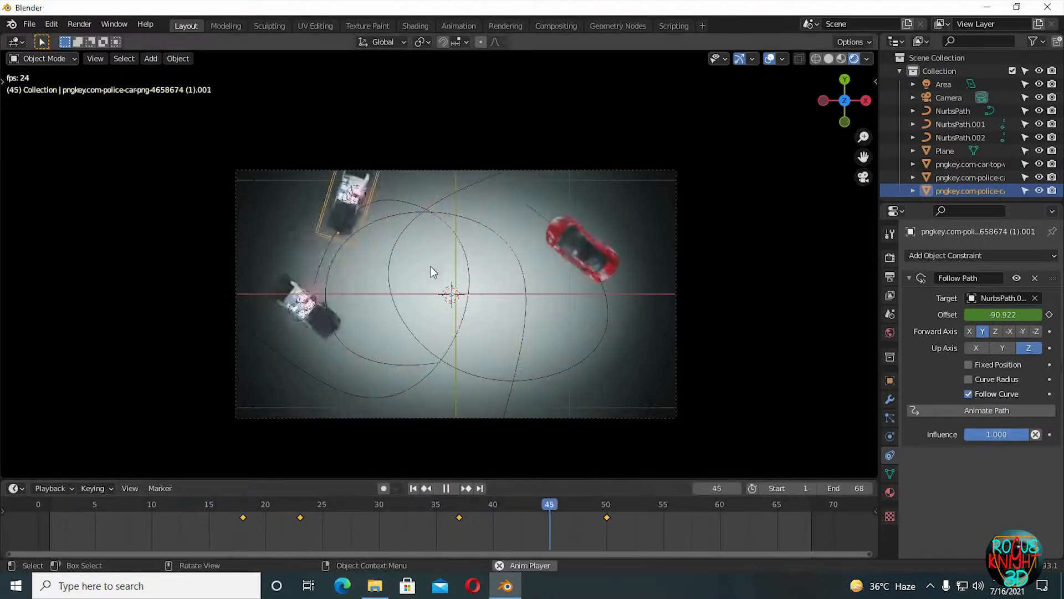